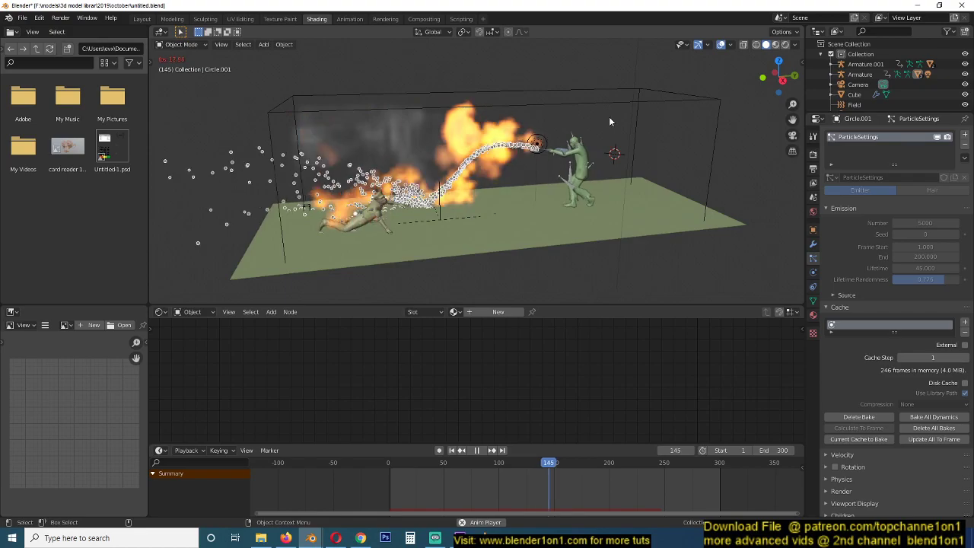
# Review the finished flamethrower simulation from several angles during playback, stop it, and select the attacker's armature
pyautogui.moveTo(609, 122); pyautogui.dragTo(510, 129, button='middle')
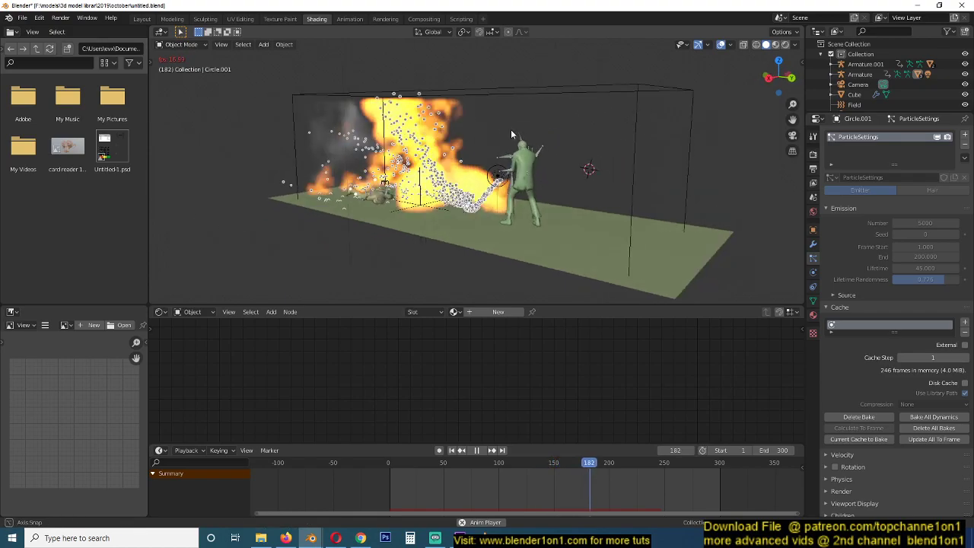
pyautogui.moveTo(579, 161); pyautogui.dragTo(599, 147, button='middle')
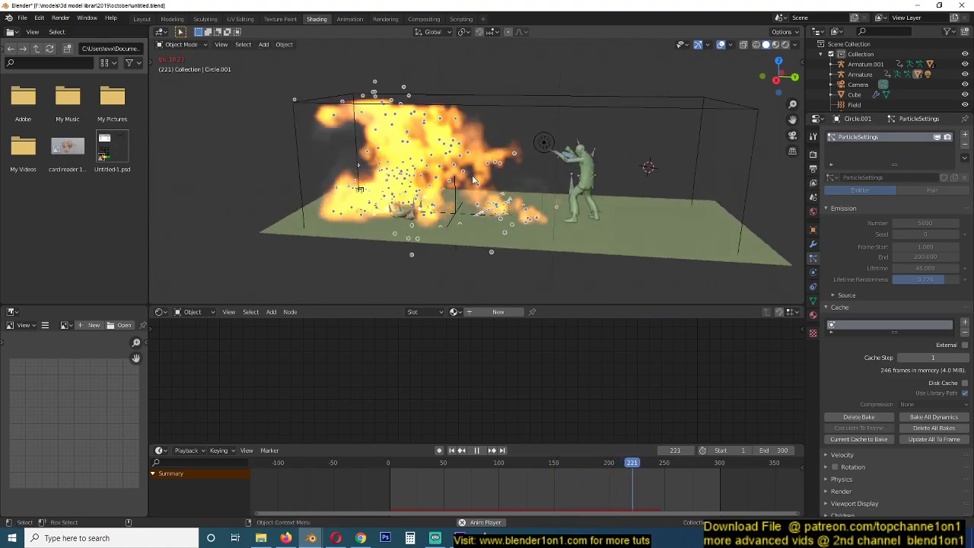
pyautogui.moveTo(542, 164); pyautogui.dragTo(597, 157, button='middle')
pyautogui.scroll(3, 568, 161)
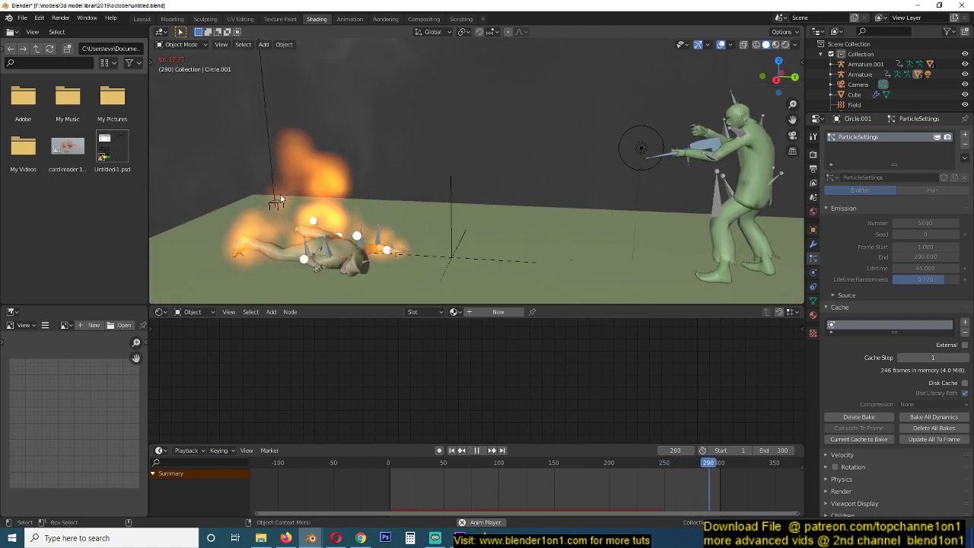
pyautogui.scroll(-3, 293, 193)
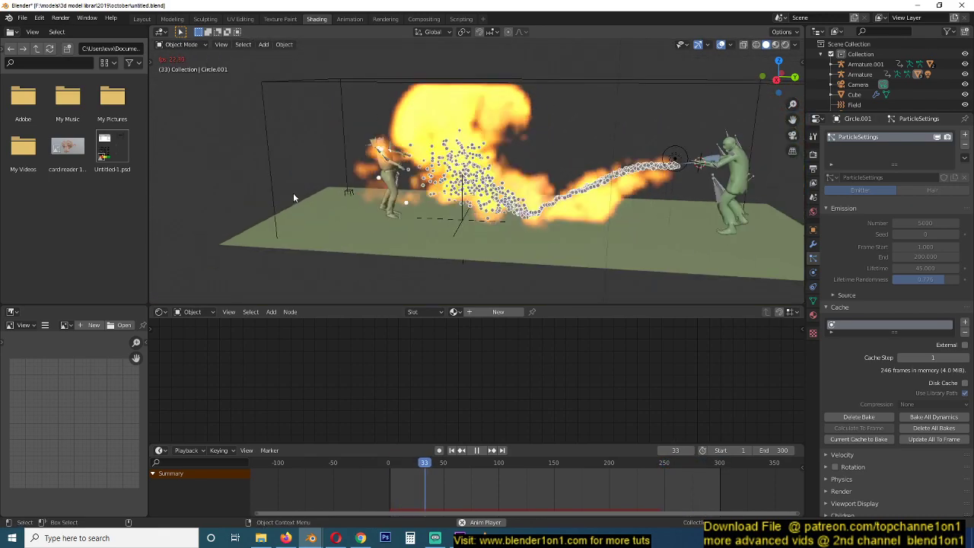
pyautogui.moveTo(341, 159); pyautogui.dragTo(369, 158, button='middle')
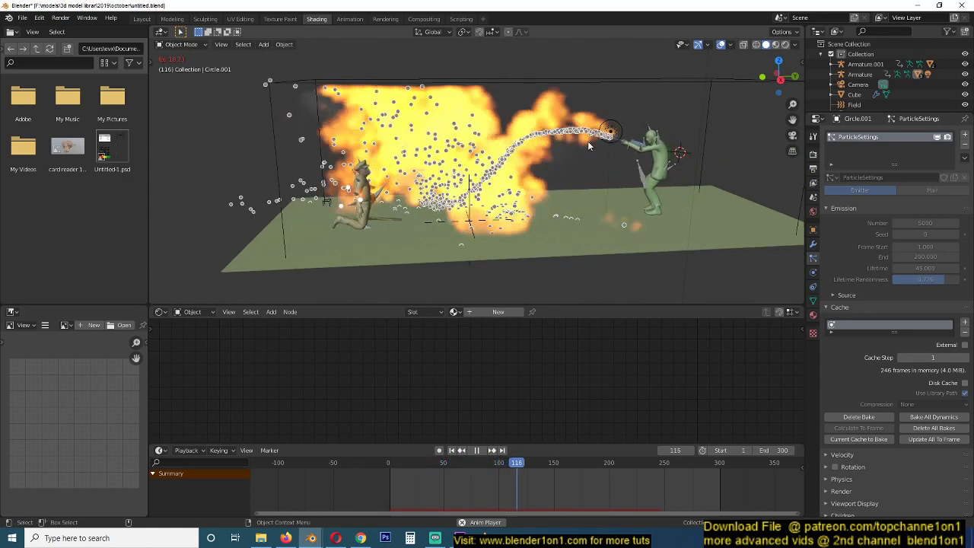
pyautogui.moveTo(618, 164)
pyautogui.mouseDown(button='middle')
pyautogui.moveTo(522, 182)
pyautogui.moveTo(514, 163)
pyautogui.moveTo(531, 173)
pyautogui.moveTo(604, 171)
pyautogui.mouseUp(button='middle')
pyautogui.scroll(4, 522, 182)
pyautogui.scroll(-2, 514, 163)
pyautogui.scroll(-3, 579, 165)
pyautogui.scroll(1, 603, 171)
pyautogui.scroll(-2, 604, 172)
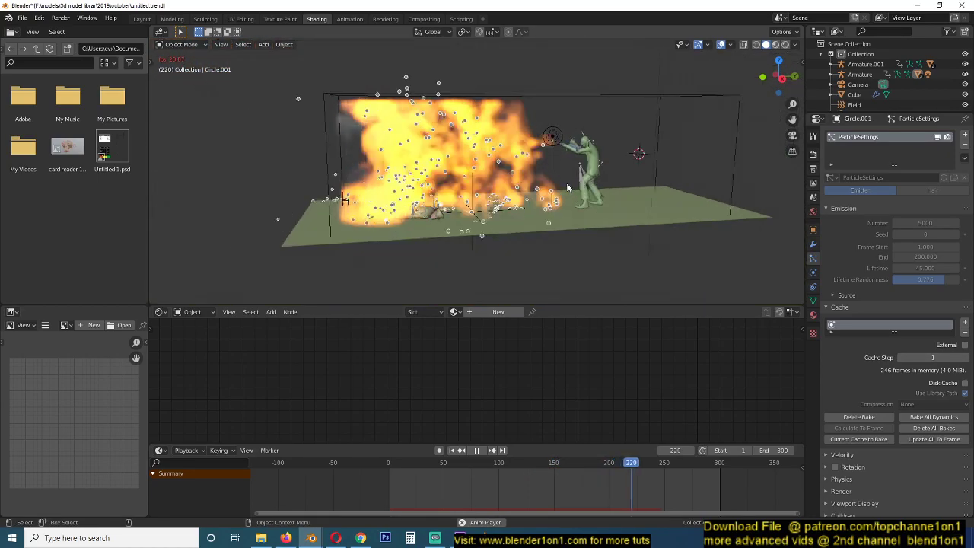
pyautogui.scroll(3, 566, 183)
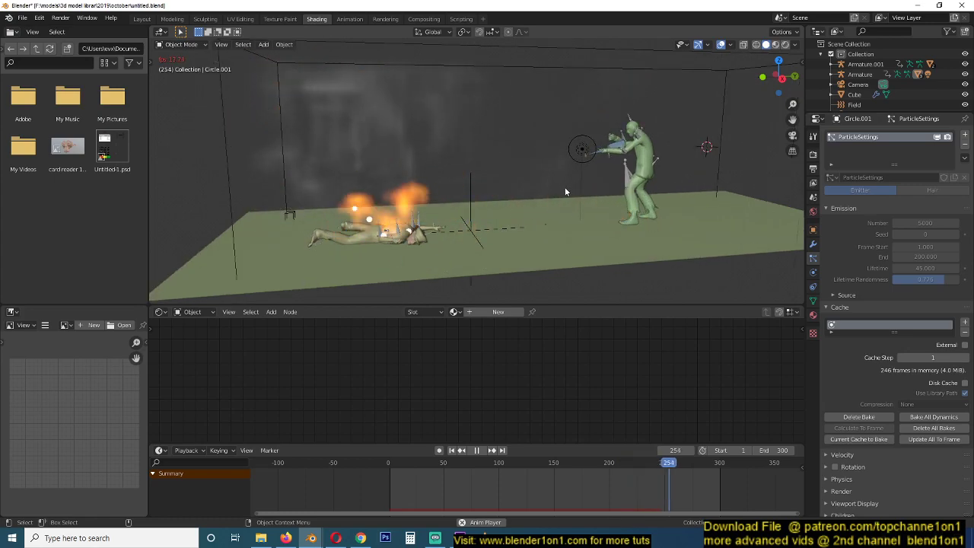
pyautogui.press('space')
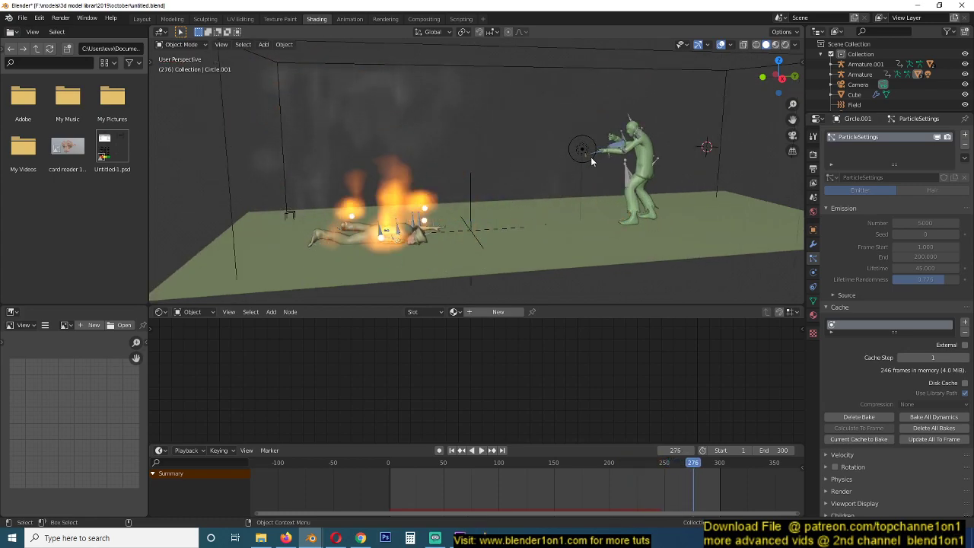
pyautogui.click(623, 151)
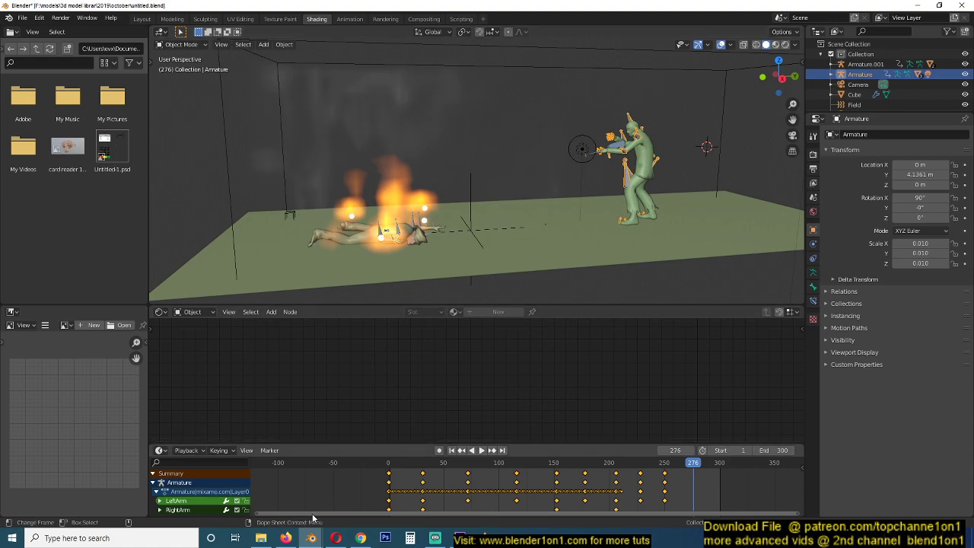
# Switch to Mixamo in the browser, examine the format and skin download options for the Walking character, and close them without downloading
pyautogui.click(336, 538)
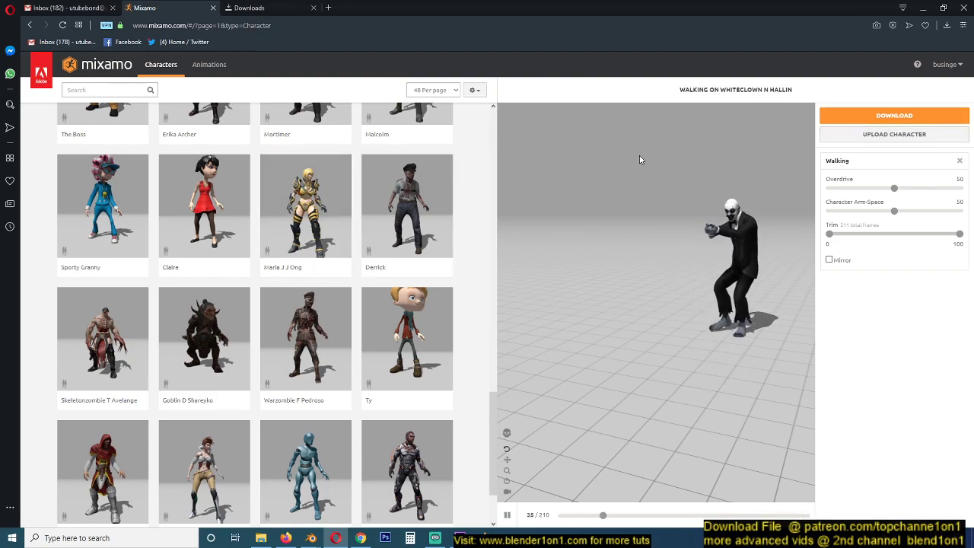
pyautogui.click(859, 121)
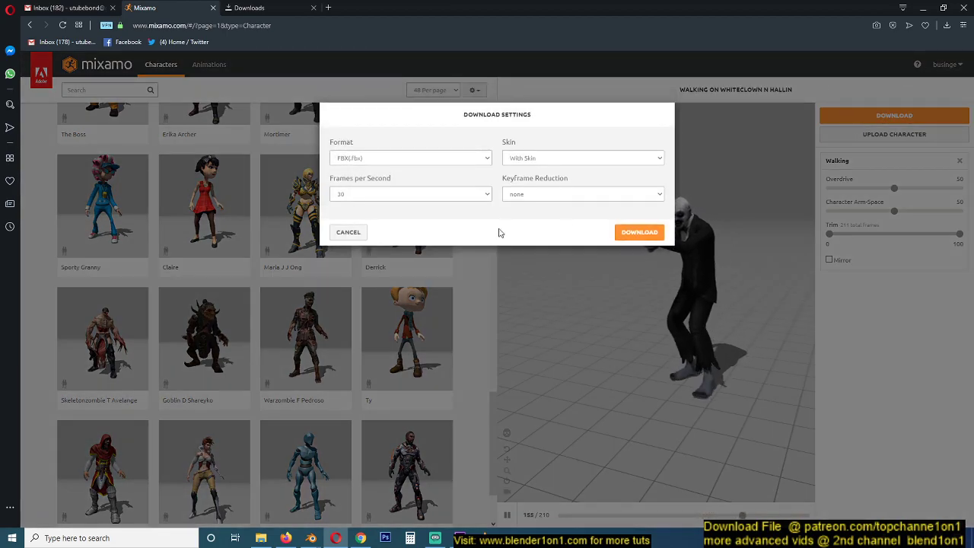
pyautogui.click(411, 159)
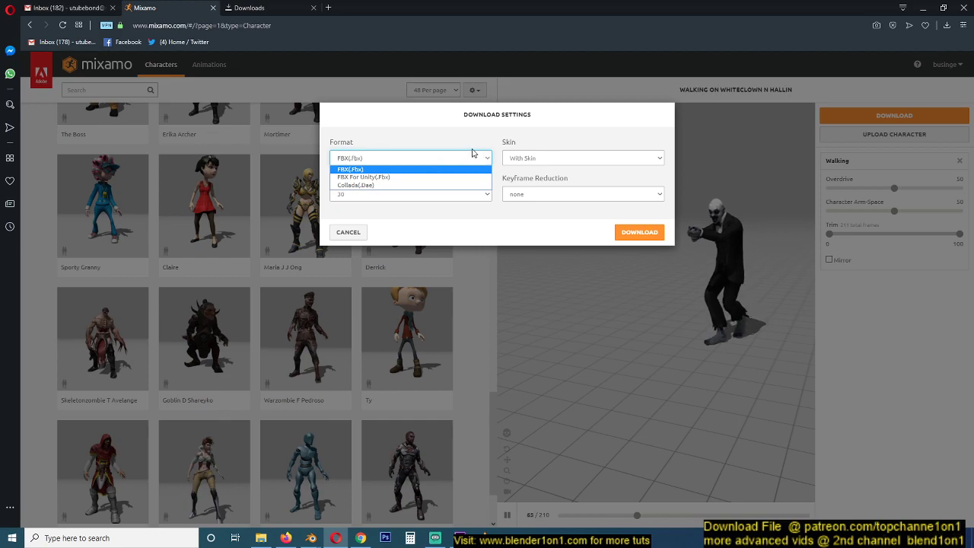
pyautogui.click(455, 130)
pyautogui.click(584, 160)
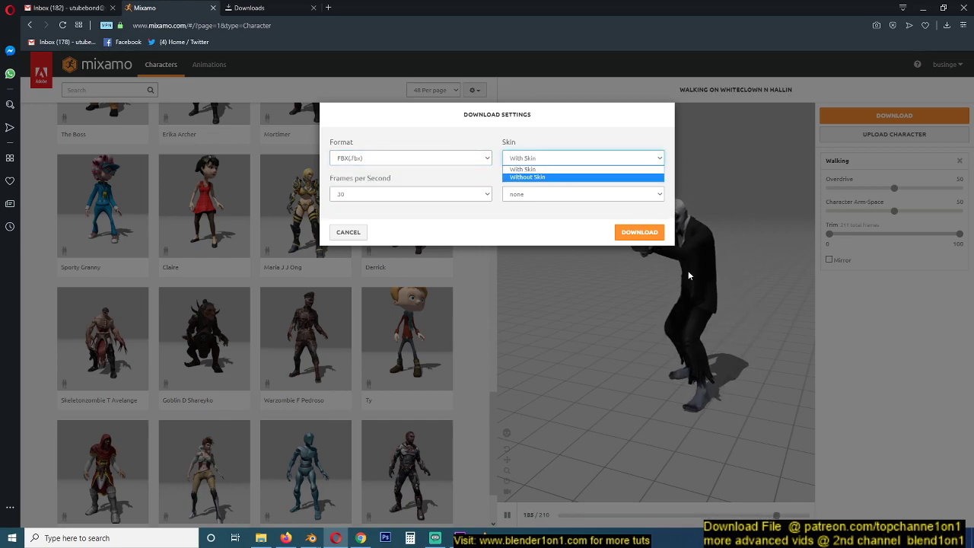
pyautogui.click(452, 232)
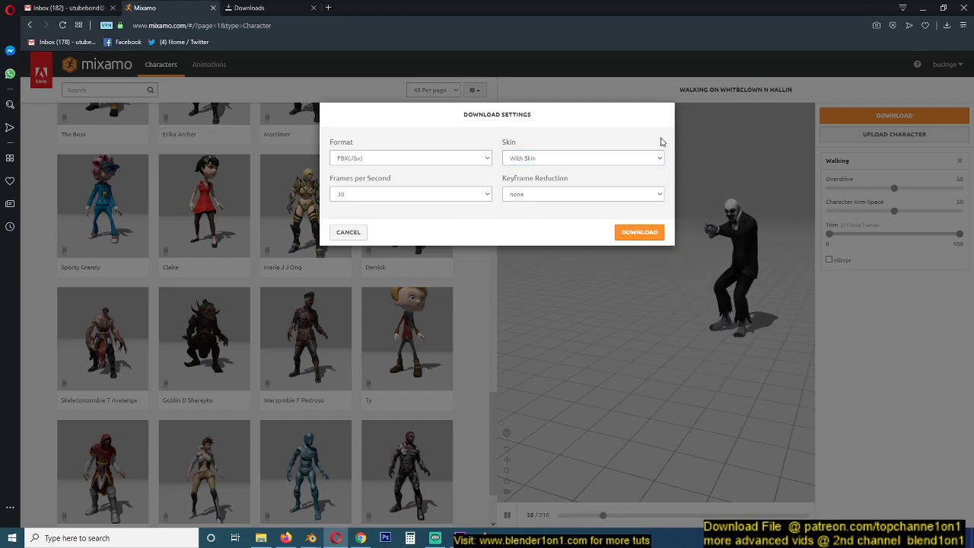
pyautogui.click(349, 233)
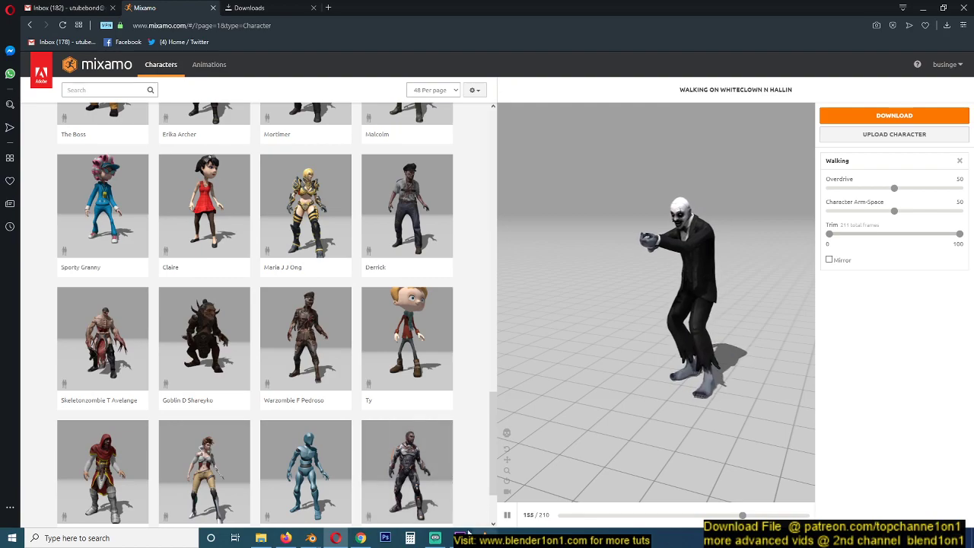
# Switch to the second Blender window containing the two imported characters standing at the origin
pyautogui.click(310, 540)
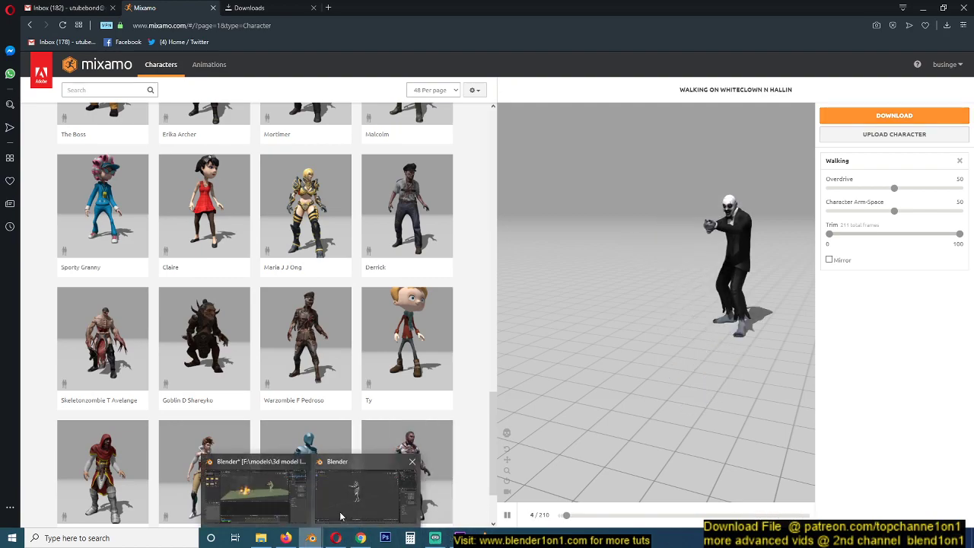
pyautogui.click(348, 508)
pyautogui.click(309, 538)
pyautogui.click(276, 502)
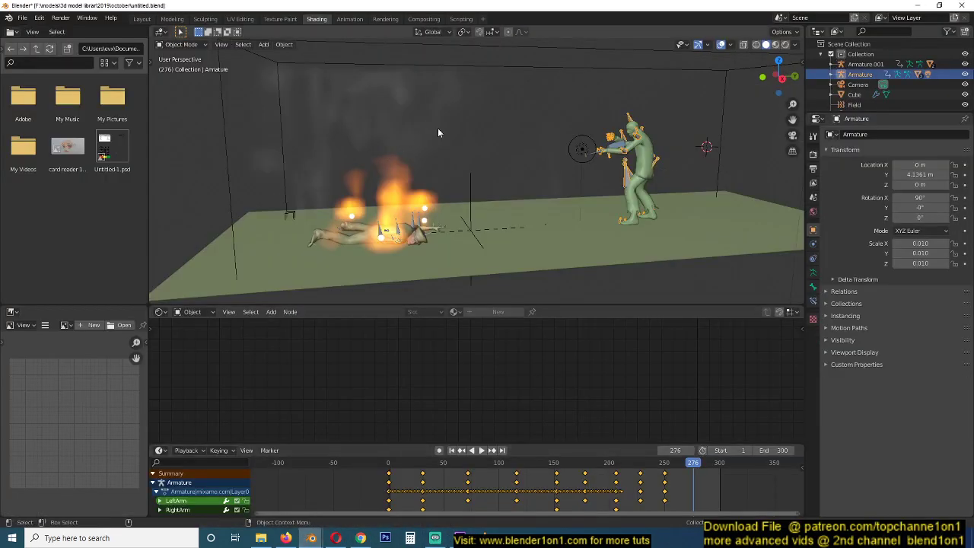
pyautogui.moveTo(311, 538)
pyautogui.click(350, 512)
pyautogui.moveTo(483, 274); pyautogui.dragTo(426, 358, button='middle')
# Examine the FBX import dialog with the character files in the Downloads folder, and close it without importing
pyautogui.click(22, 18)
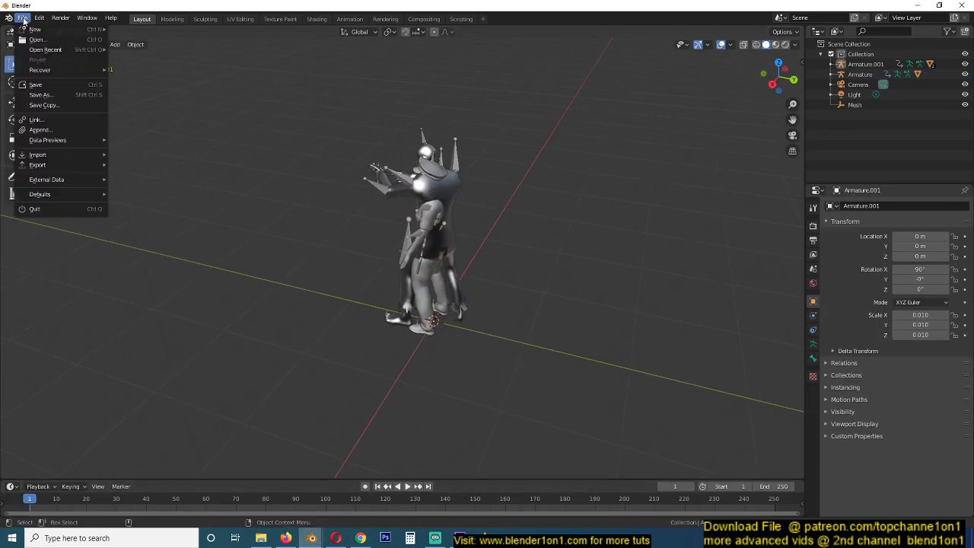
pyautogui.moveTo(73, 156)
pyautogui.click(152, 216)
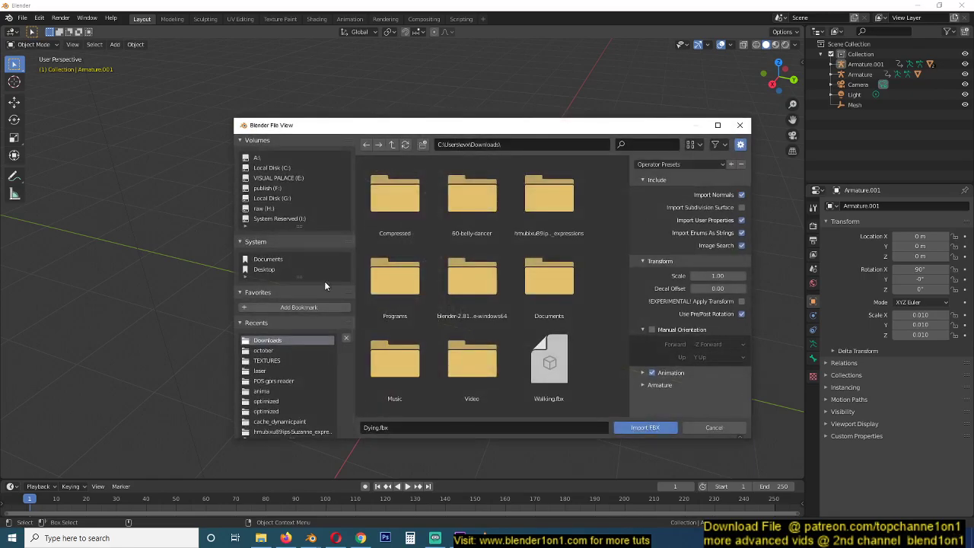
pyautogui.scroll(-2, 537, 343)
pyautogui.click(552, 296)
pyautogui.keyDown('shift'); pyautogui.click(407, 372); pyautogui.keyUp('shift')
pyautogui.click(700, 428)
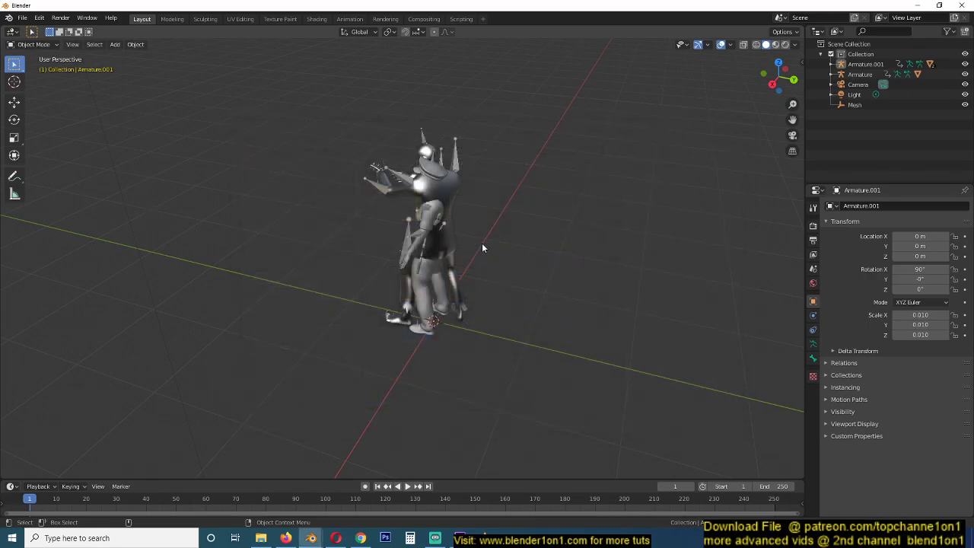
# Select the clown's mesh and set the solid viewport shading colour to Random
pyautogui.click(440, 238)
pyautogui.moveTo(483, 233); pyautogui.dragTo(681, 137, button='middle')
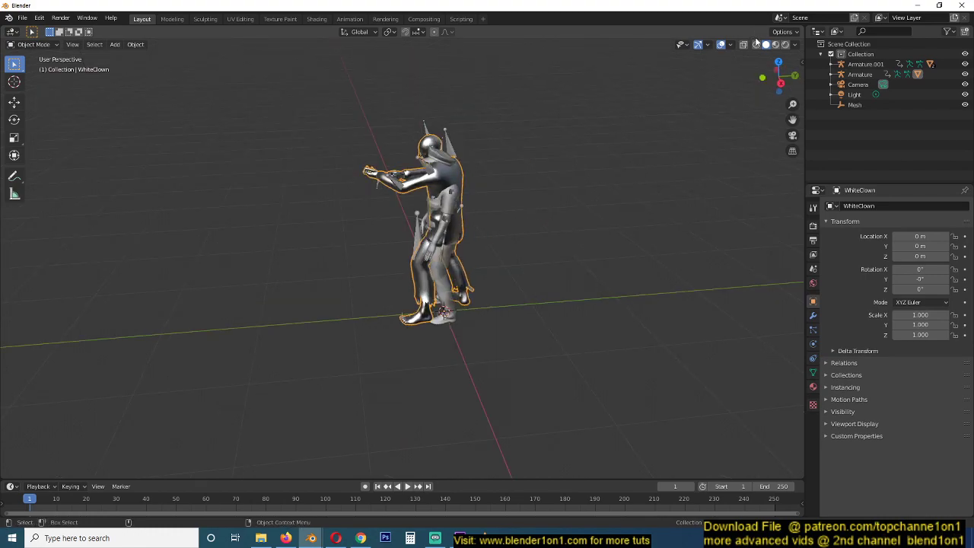
pyautogui.click(794, 45)
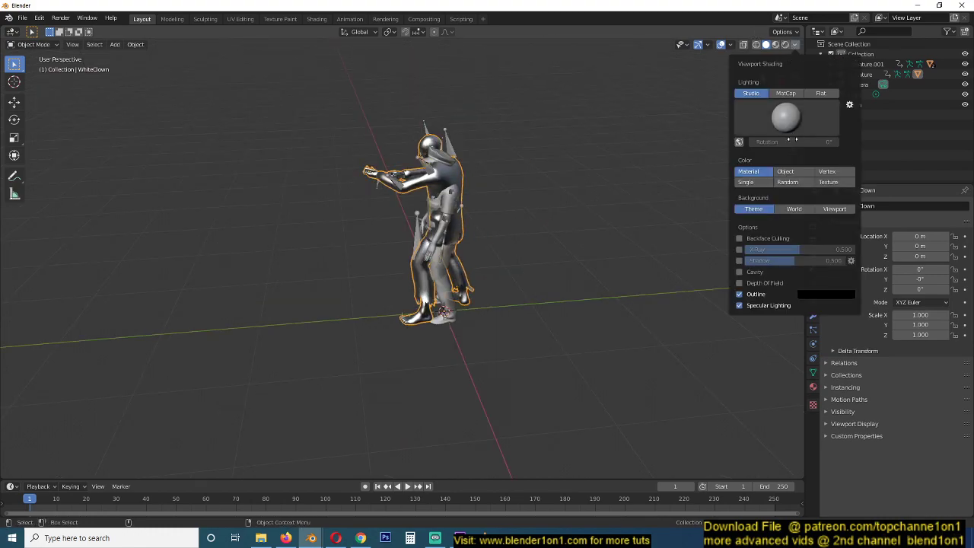
pyautogui.click(790, 183)
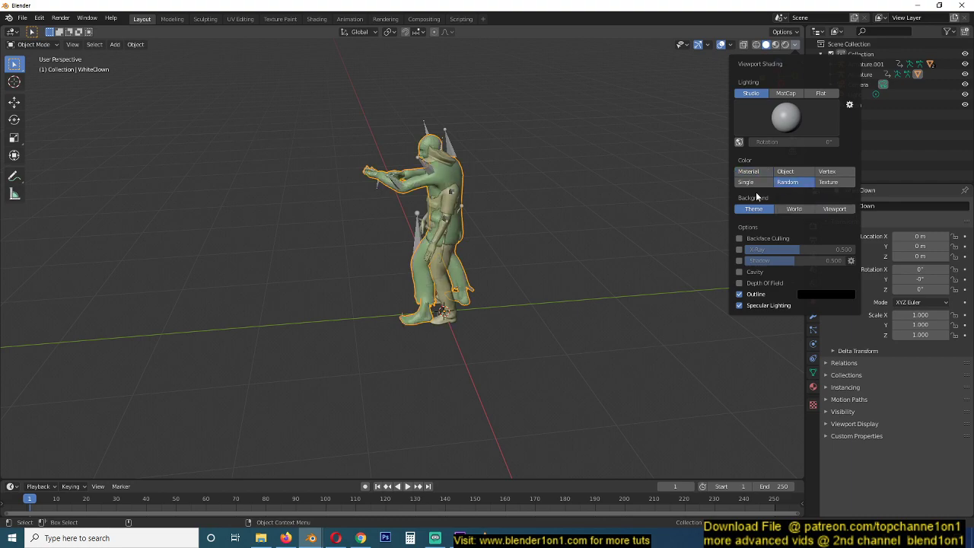
pyautogui.click(511, 208)
# Move the officer's armature to about -3.26 m along Y and rotate it 190° about Z to face the clown
pyautogui.moveTo(439, 189); pyautogui.dragTo(474, 194, button='middle')
pyautogui.click(444, 139)
pyautogui.moveTo(443, 138); pyautogui.dragTo(529, 204, button='middle')
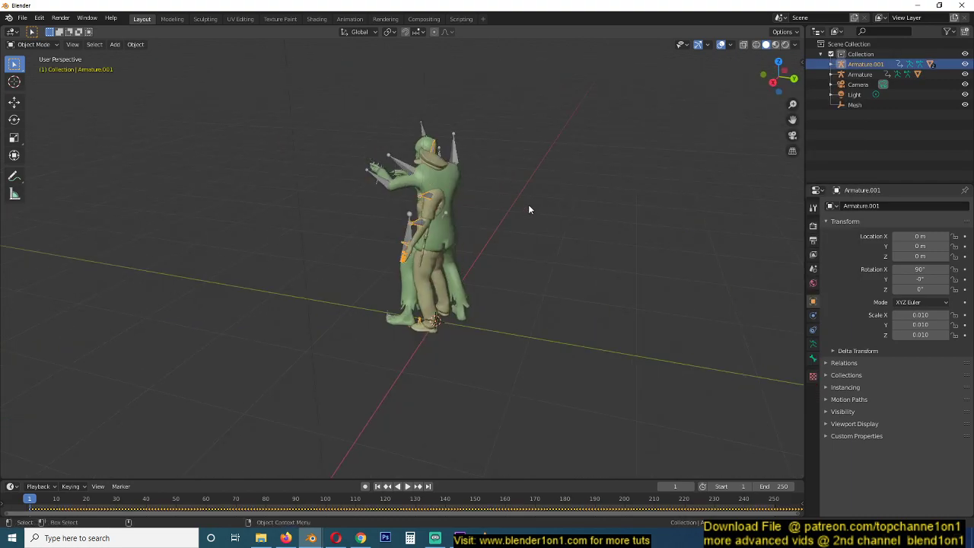
pyautogui.press('g')
pyautogui.press('x')
pyautogui.press('y')
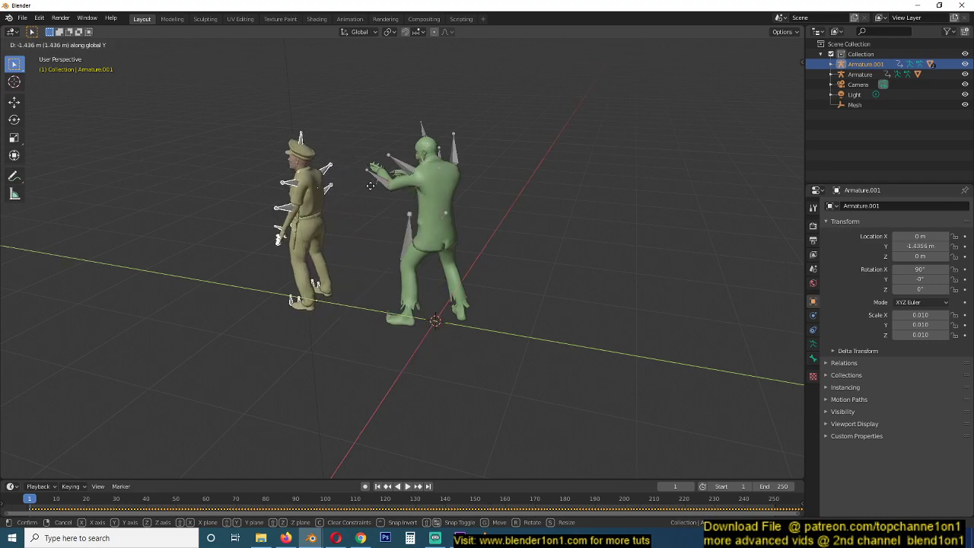
pyautogui.click(279, 180)
pyautogui.write('rz190')
pyautogui.click(319, 187)
# Play the animation to check both characters' movement toward each other, and select the green clown's mesh
pyautogui.moveTo(319, 187); pyautogui.dragTo(371, 233, button='middle')
pyautogui.press('space')
pyautogui.scroll(-2, 340, 232)
pyautogui.press('space')
pyautogui.scroll(5, 372, 232)
pyautogui.scroll(1, 439, 246)
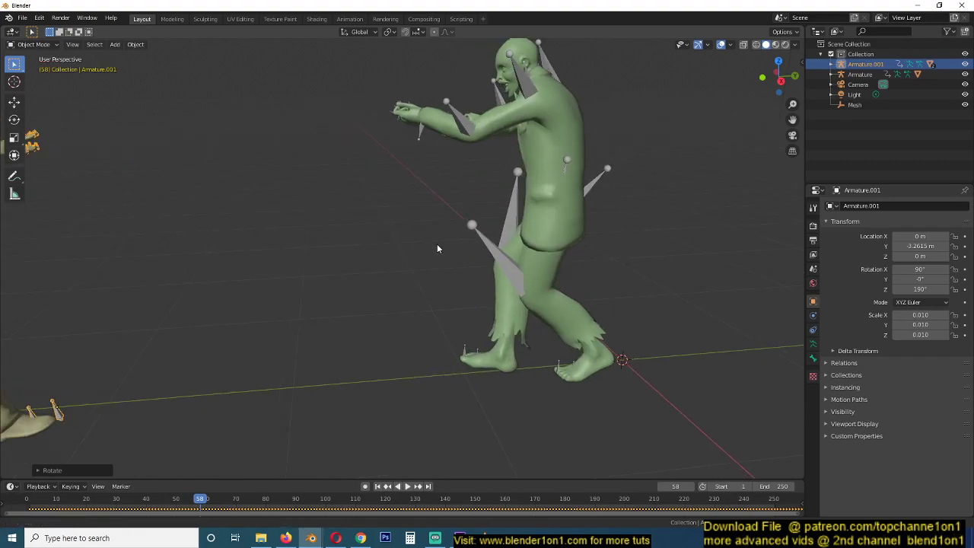
pyautogui.click(540, 148)
pyautogui.scroll(-6, 461, 219)
pyautogui.moveTo(461, 219); pyautogui.dragTo(502, 221, button='middle')
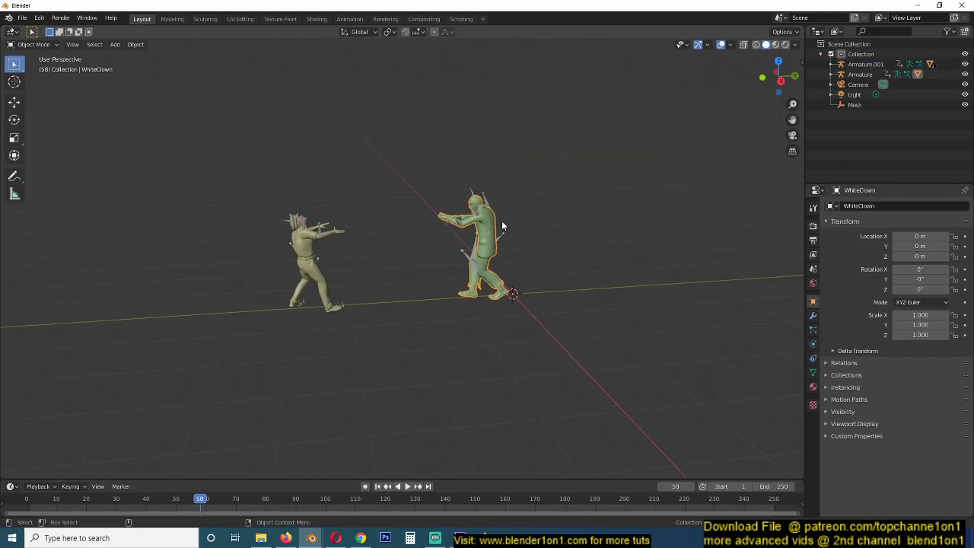
pyautogui.press('space')
pyautogui.press('space')
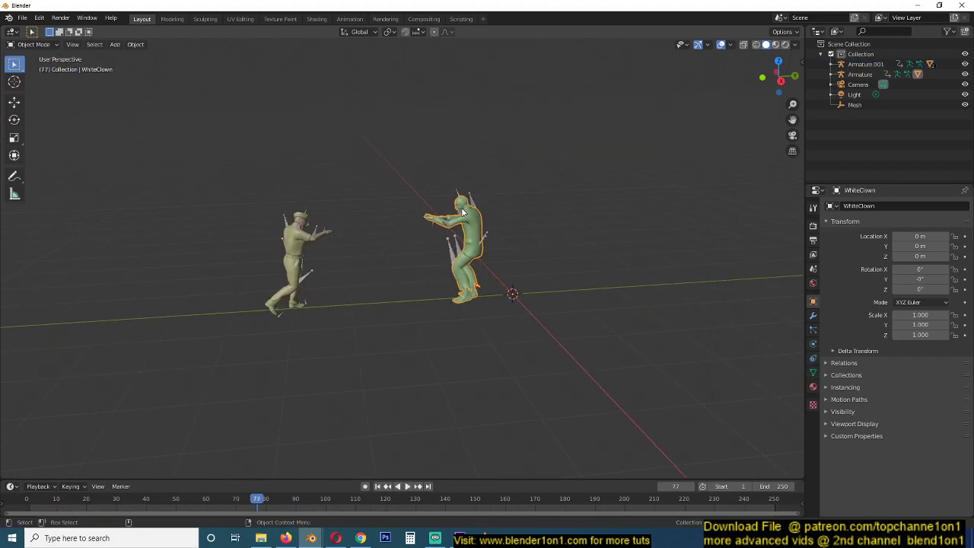
# Add a Decimate modifier to the clown's mesh, try its Un-Subdivide mode, and display the viewport in wireframe
pyautogui.click(814, 316)
pyautogui.click(906, 207)
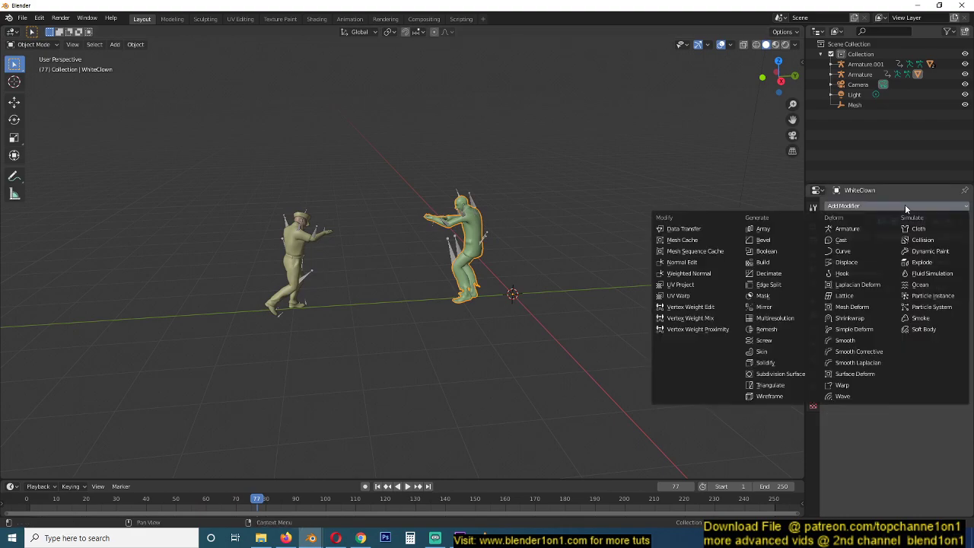
pyautogui.click(772, 275)
pyautogui.click(897, 339)
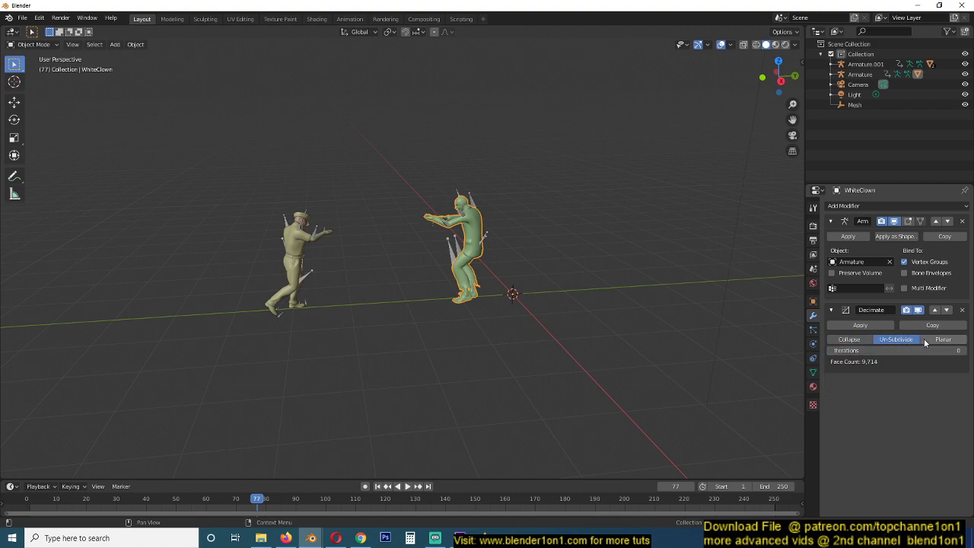
pyautogui.scroll(7, 531, 304)
pyautogui.press('z')
pyautogui.click(389, 311)
pyautogui.moveTo(411, 300); pyautogui.dragTo(578, 297, button='middle')
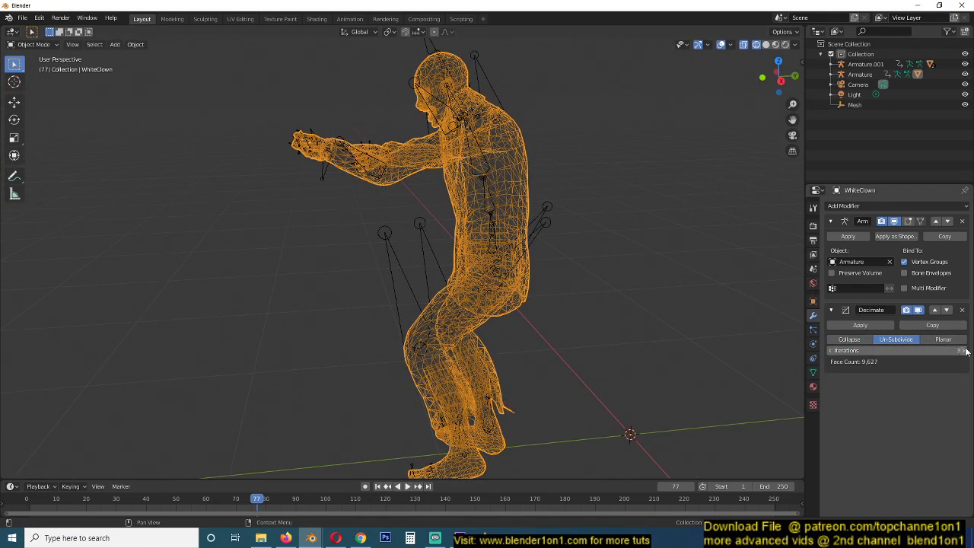
# Set the Decimate modifier to Collapse, lower its ratio below about 0.42, move it above the Armature modifier and apply it
pyautogui.click(845, 339)
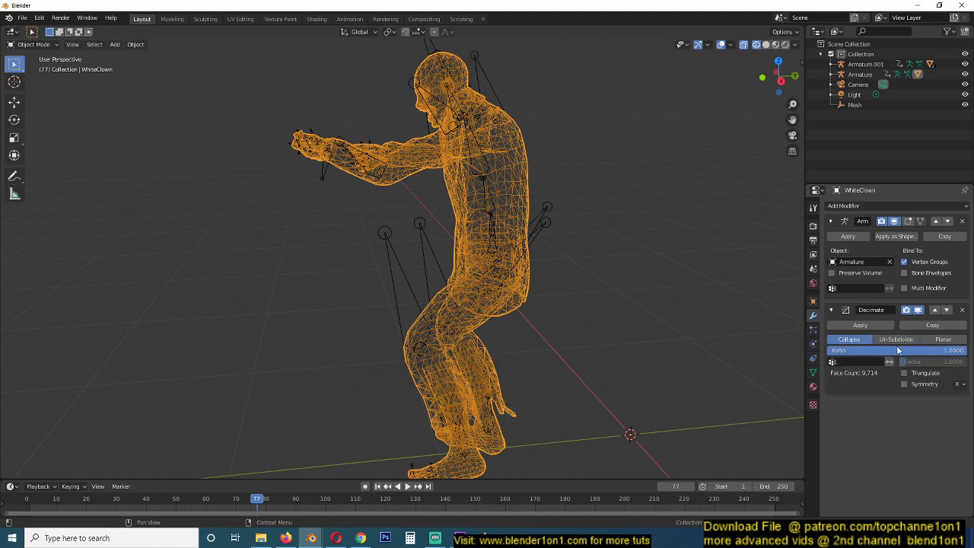
pyautogui.moveTo(931, 349); pyautogui.dragTo(888, 335)
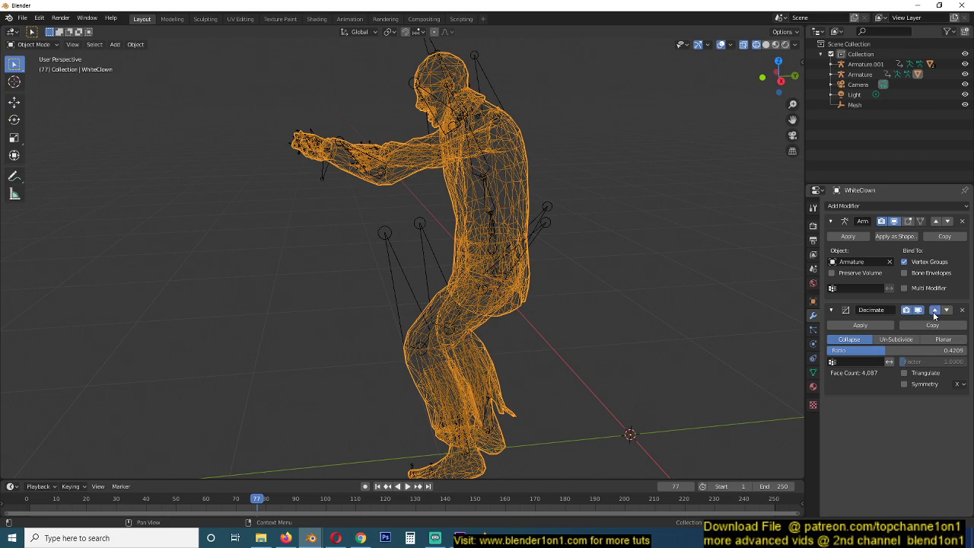
pyautogui.click(935, 310)
pyautogui.moveTo(885, 262); pyautogui.dragTo(866, 262)
pyautogui.click(863, 237)
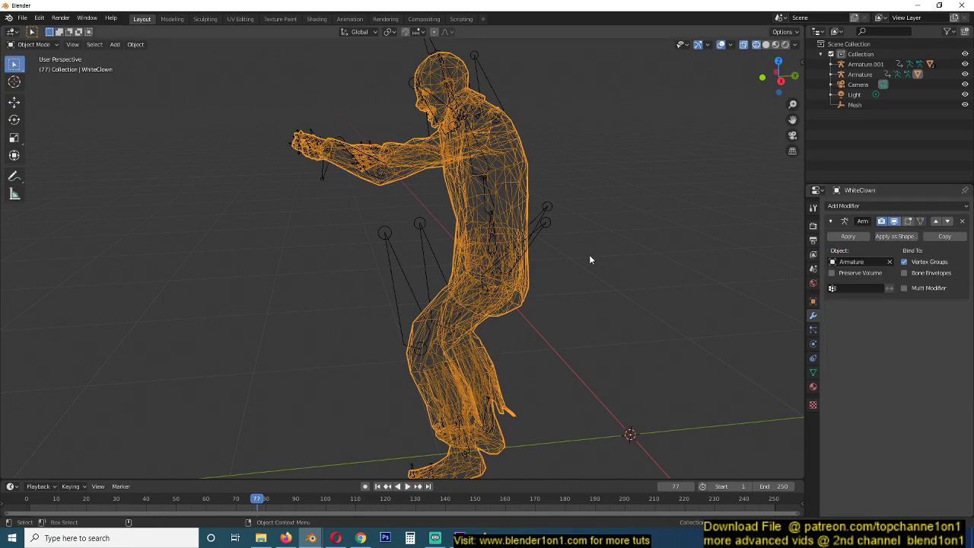
# Add a Decimate modifier to the officer's mesh, set it to Collapse with a ratio of 0.1619, and apply it
pyautogui.scroll(-8, 590, 255)
pyautogui.keyDown('shift'); pyautogui.moveTo(332, 292); pyautogui.dragTo(425, 292, button='middle'); pyautogui.keyUp('shift')
pyautogui.scroll(9, 425, 291)
pyautogui.click(336, 254)
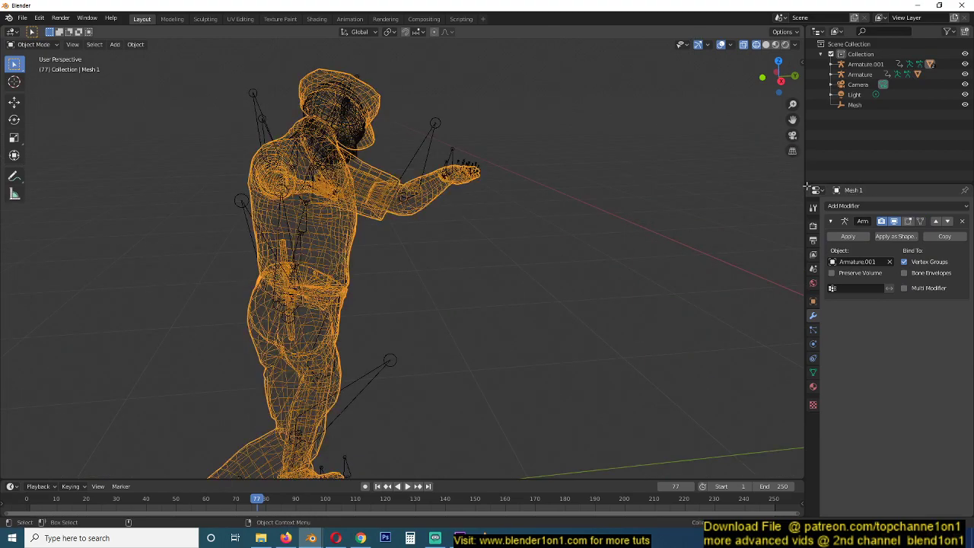
pyautogui.click(877, 205)
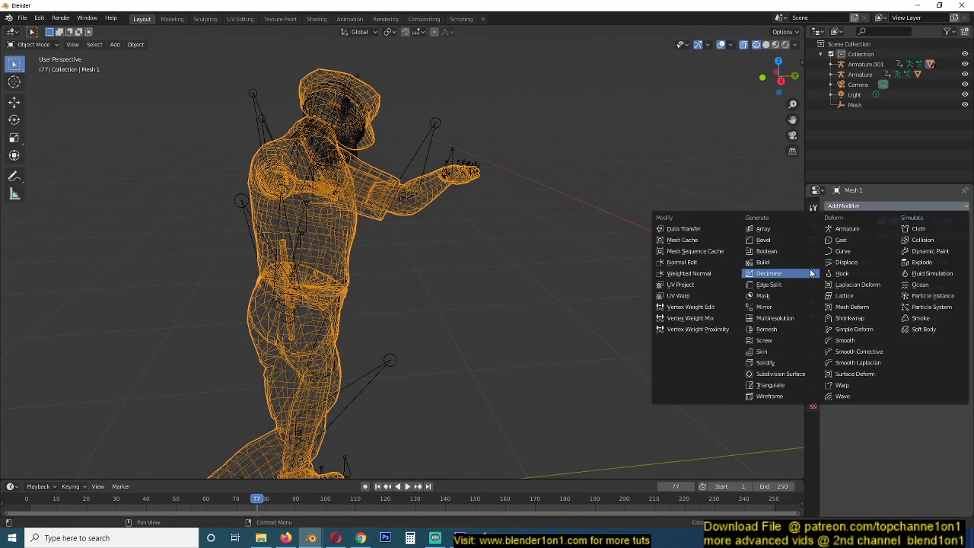
pyautogui.click(776, 273)
pyautogui.moveTo(950, 350); pyautogui.dragTo(849, 350)
pyautogui.click(887, 338)
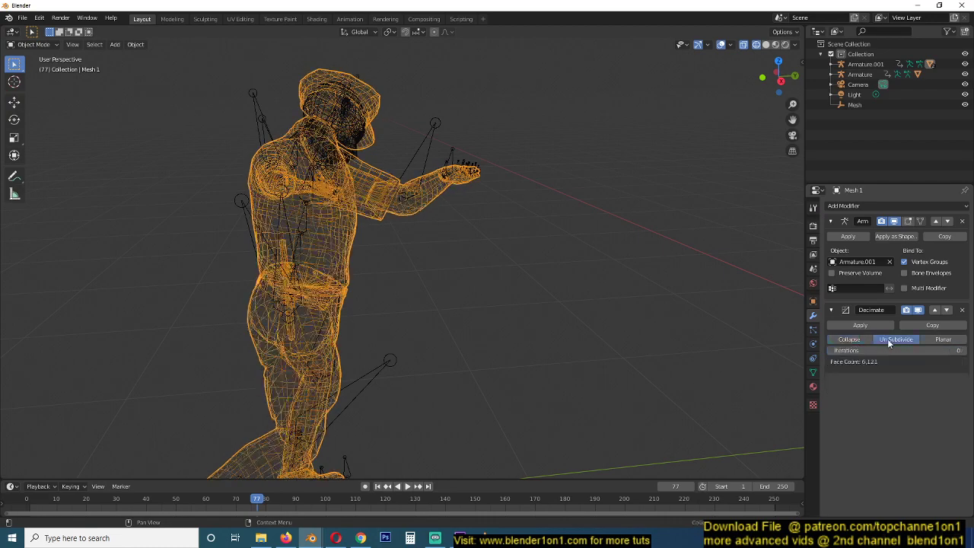
pyautogui.click(853, 350)
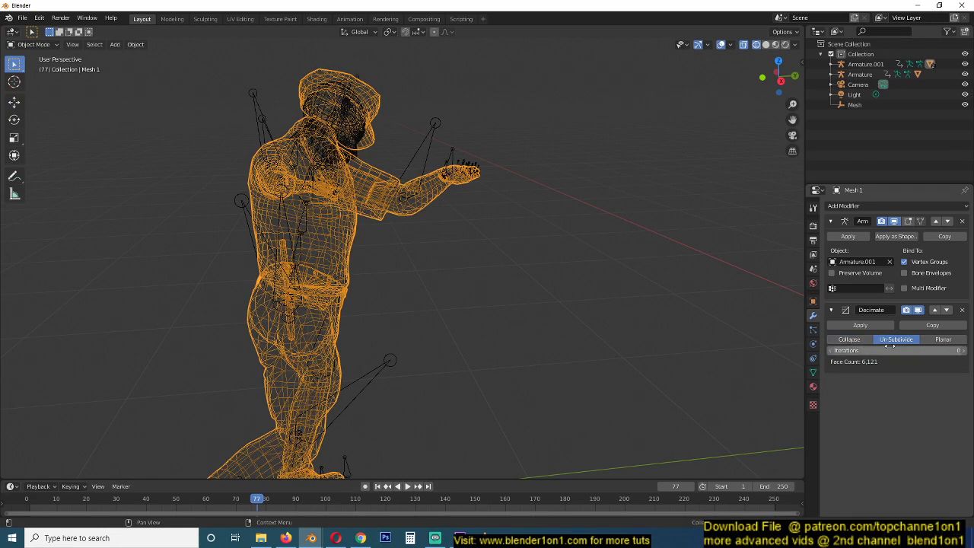
pyautogui.click(849, 339)
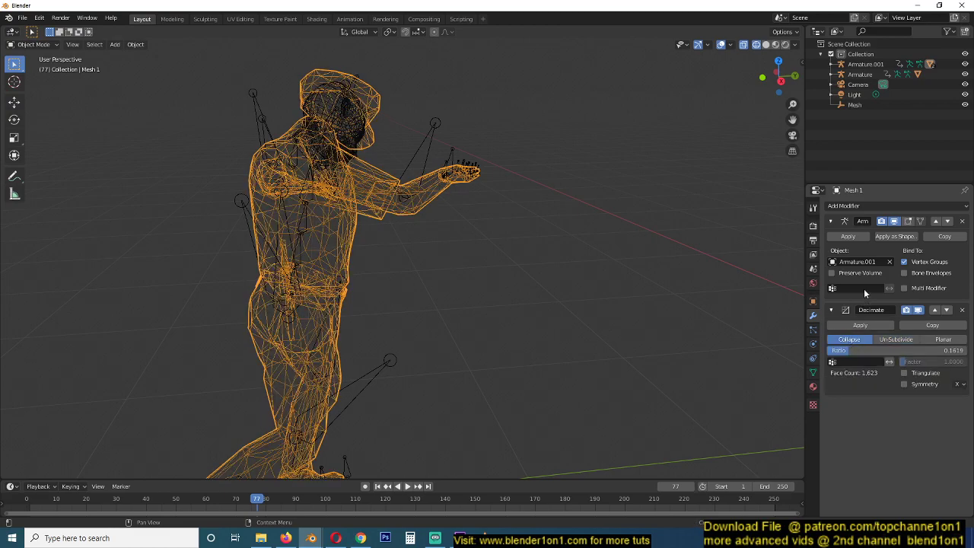
pyautogui.click(860, 324)
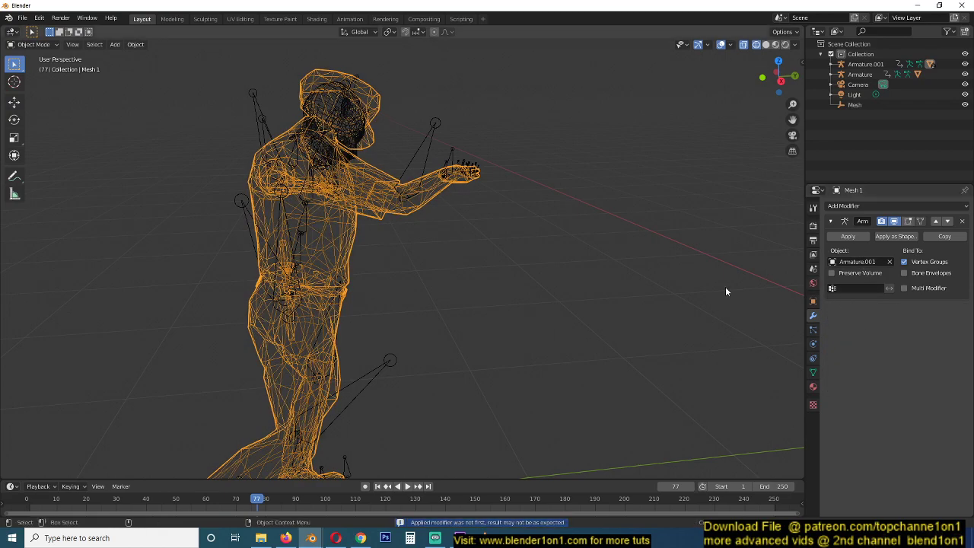
# Return the viewport to solid shading and play the animation to check both decimated characters
pyautogui.scroll(-4, 726, 288)
pyautogui.press('z')
pyautogui.click(746, 291)
pyautogui.scroll(-4, 699, 288)
pyautogui.press('space')
pyautogui.scroll(3, 695, 289)
pyautogui.scroll(-1, 695, 288)
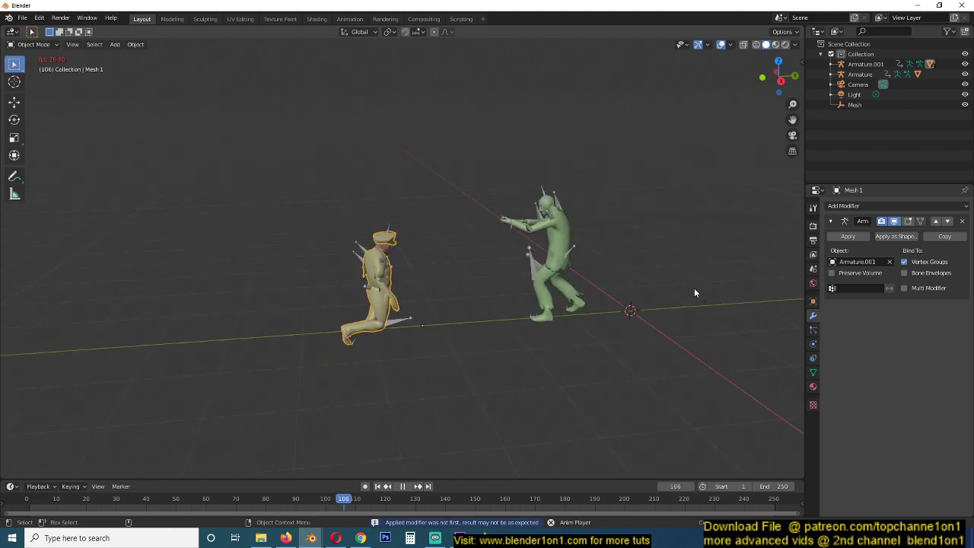
pyautogui.press('Escape')
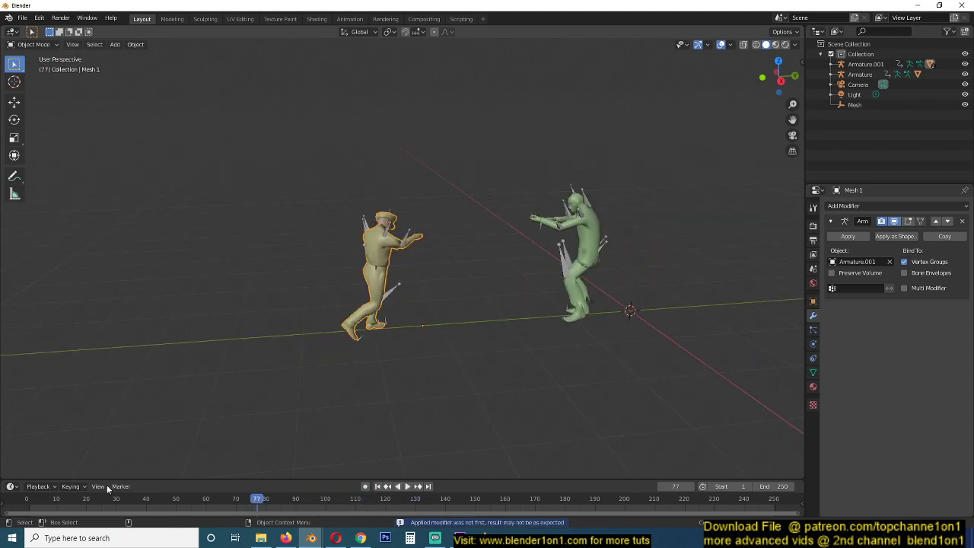
# Replay the animation from the start and stop it at frame 136 to inspect the characters' poses
pyautogui.click(26, 500)
pyautogui.scroll(-4, 233, 370)
pyautogui.press('space')
pyautogui.scroll(4, 305, 358)
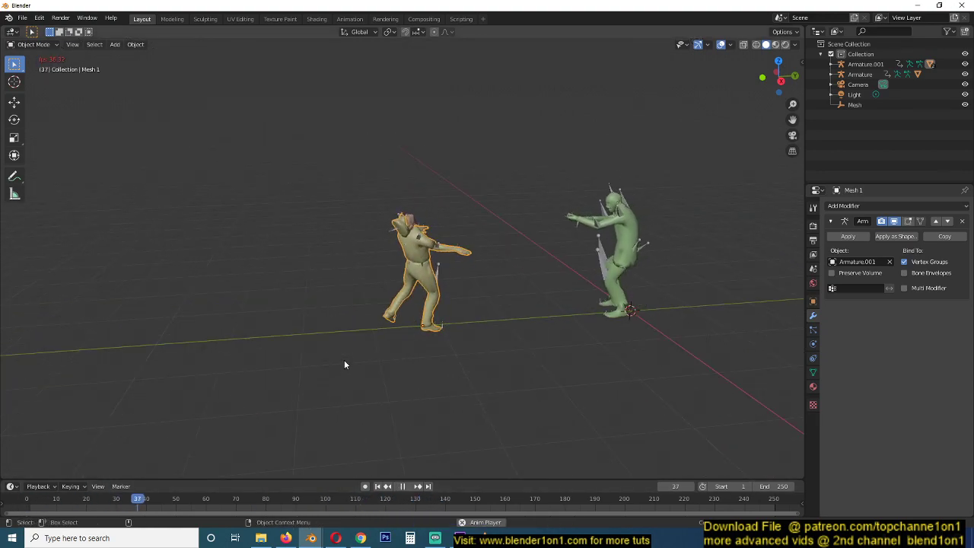
pyautogui.press('space')
pyautogui.press('space')
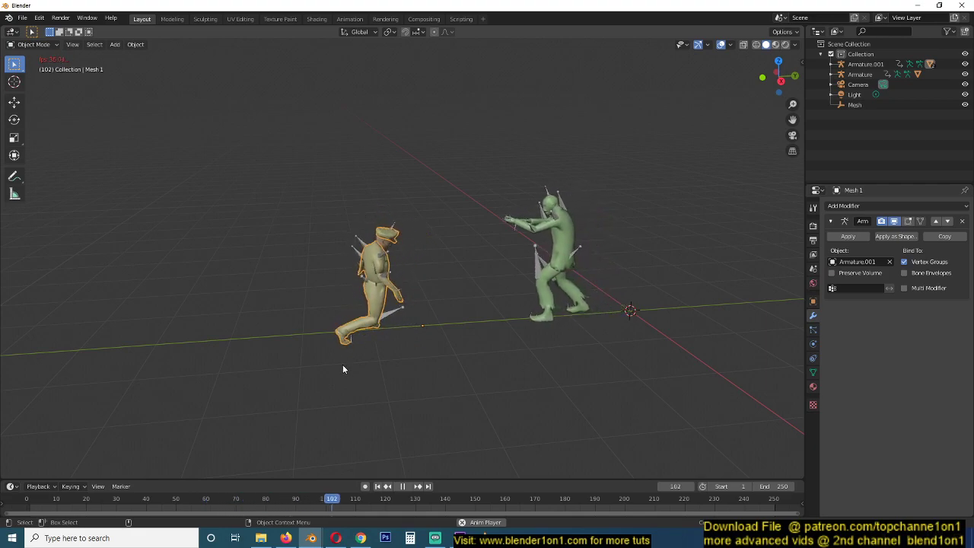
pyautogui.press('space')
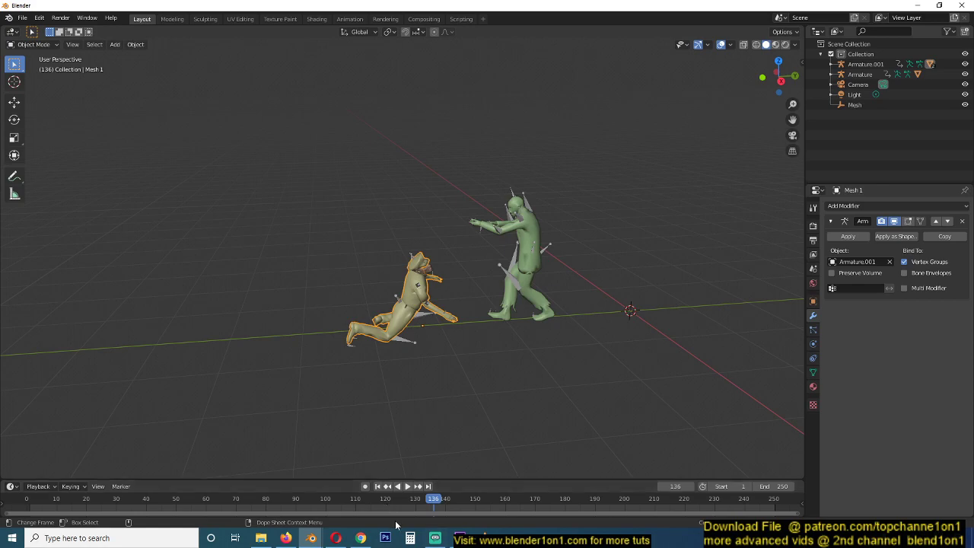
# Switch to the finished flamethrower scene, play it up to frame 36 for reference, and return to the working scene
pyautogui.moveTo(310, 538)
pyautogui.click(294, 506)
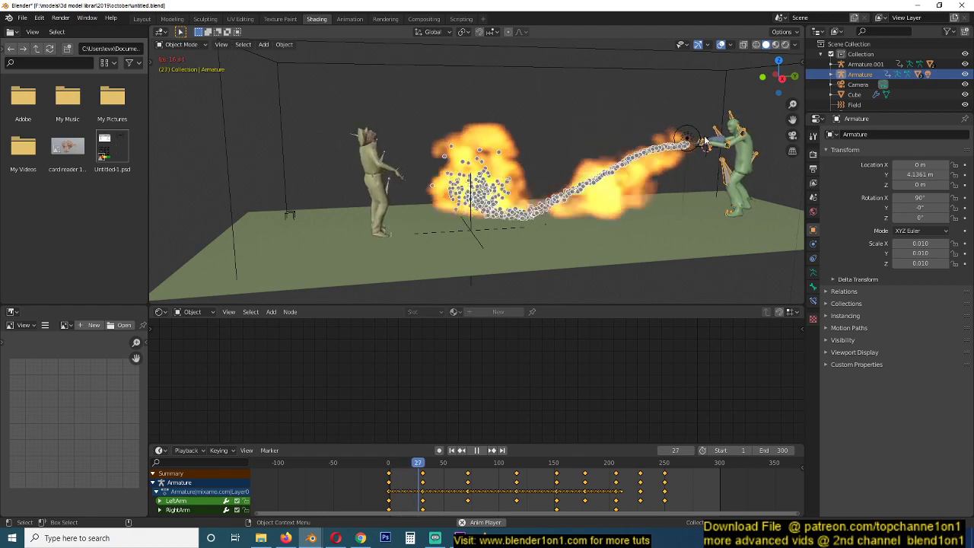
pyautogui.press('space')
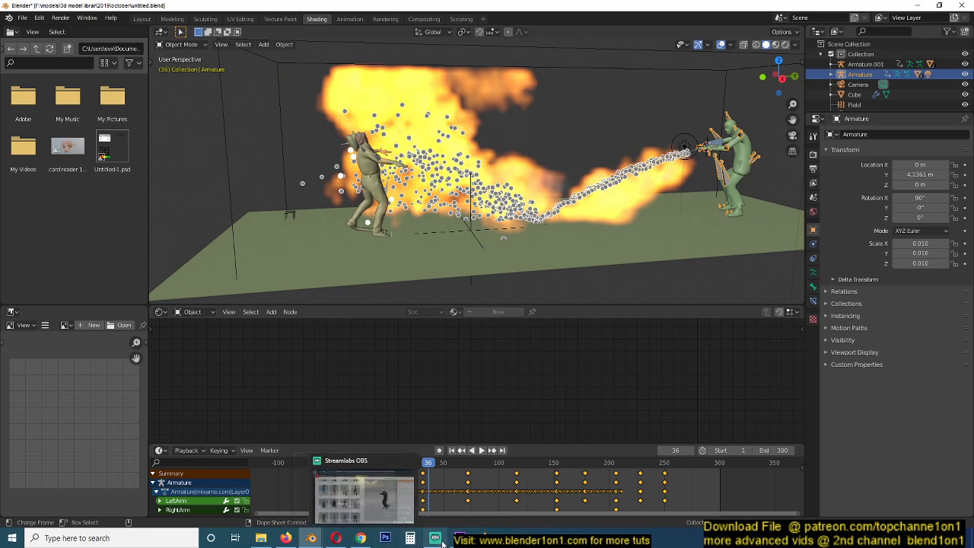
pyautogui.moveTo(340, 535)
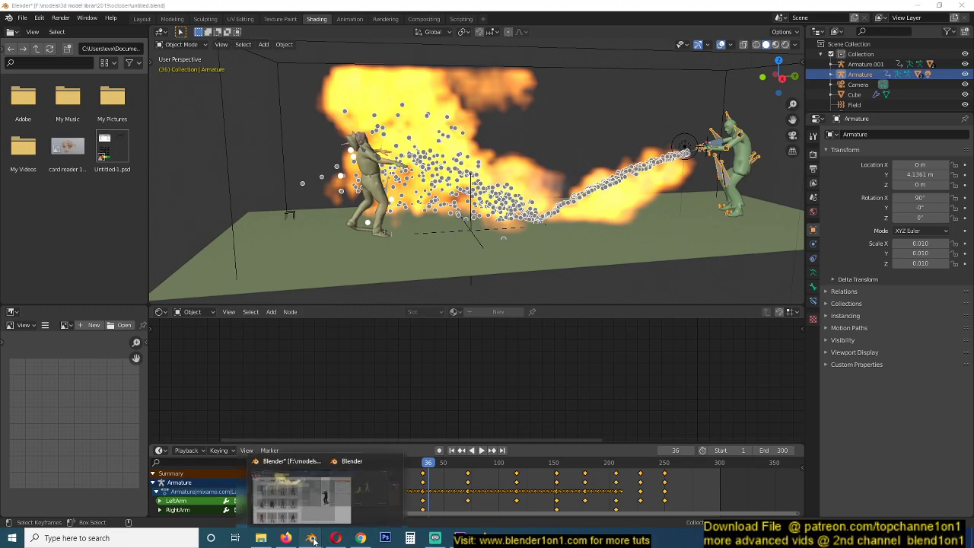
pyautogui.click(381, 495)
# Select the clown's armature, enter Pose Mode, and select both upper-arm bones
pyautogui.moveTo(472, 303); pyautogui.dragTo(488, 310, button='middle')
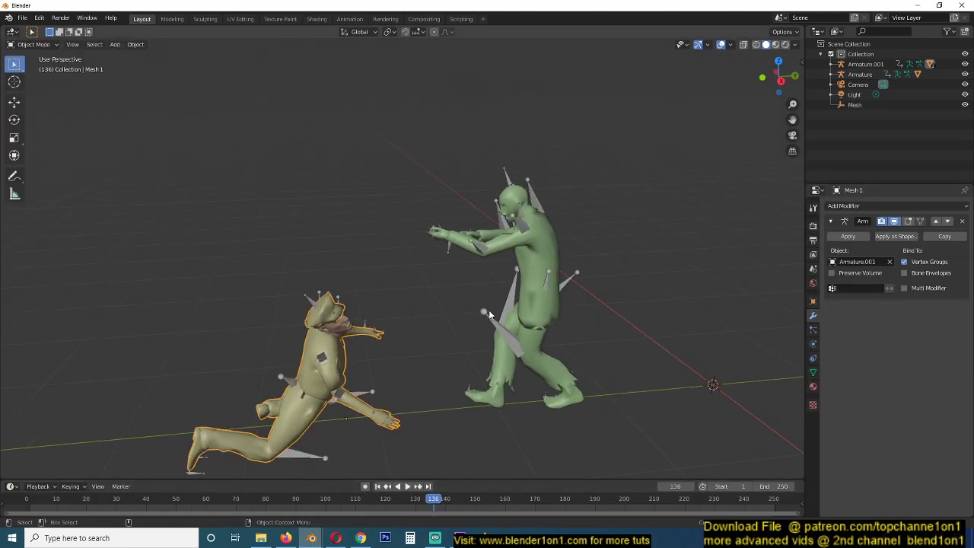
pyautogui.click(487, 312)
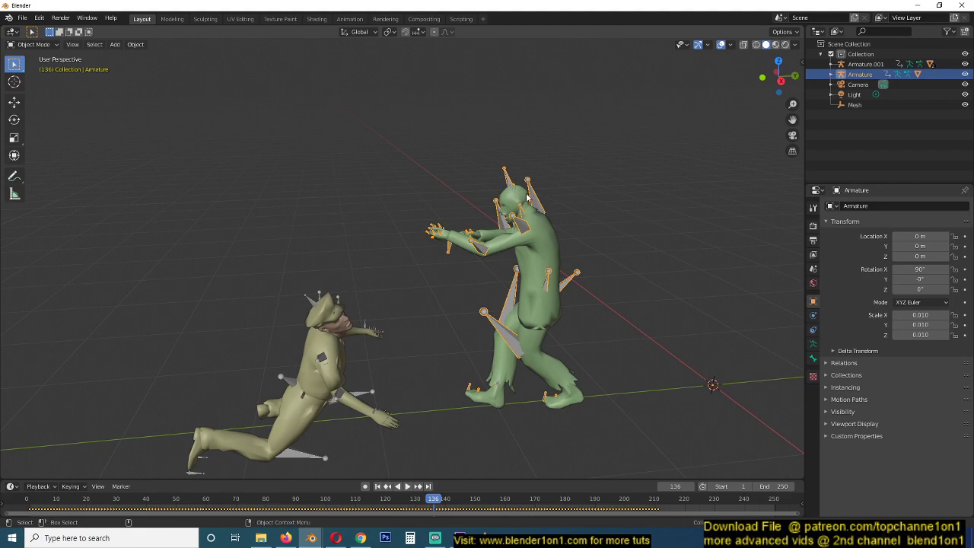
pyautogui.moveTo(510, 320); pyautogui.dragTo(546, 207, button='middle')
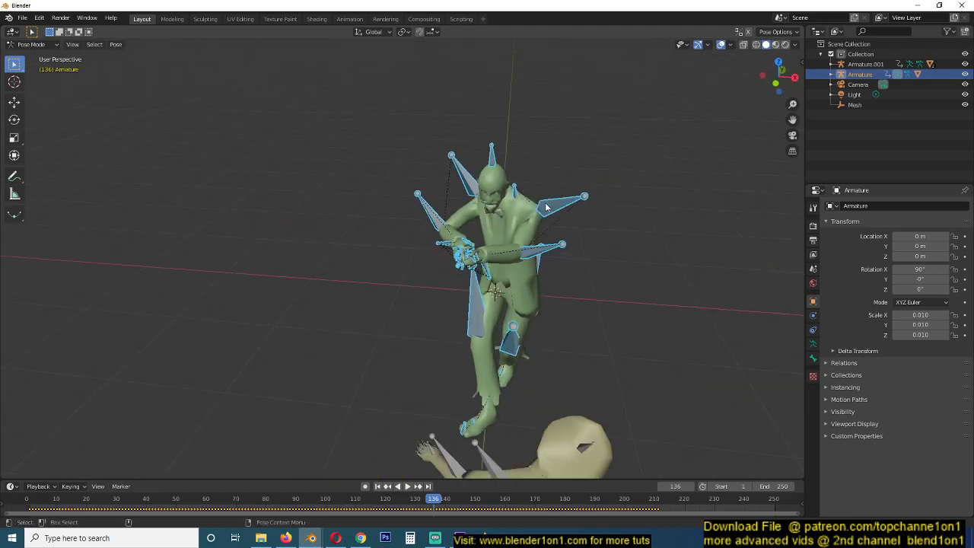
pyautogui.click(469, 178)
pyautogui.click(453, 174)
# Try to rotate the clown's upper-arm bones freely at frame 136
pyautogui.moveTo(453, 174); pyautogui.dragTo(496, 242, button='middle')
pyautogui.press('r')
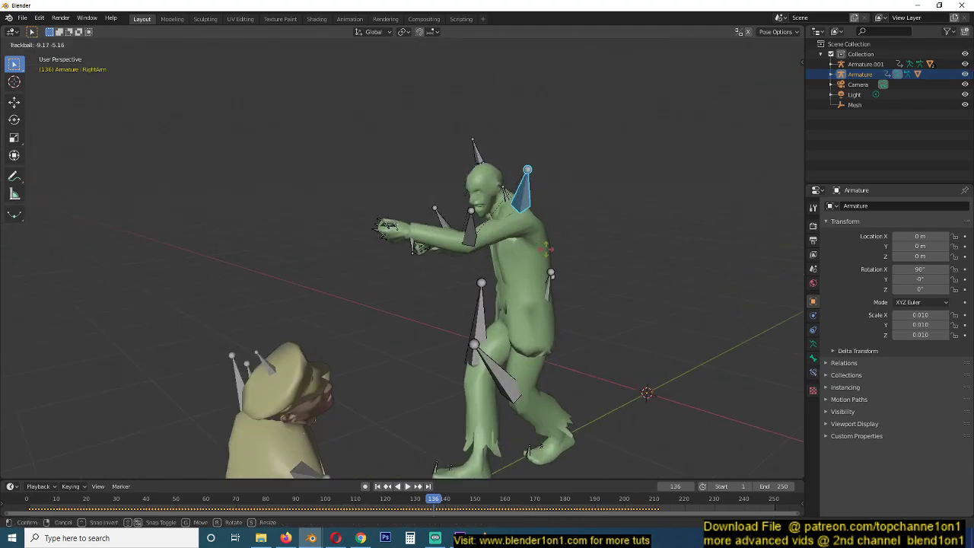
pyautogui.rightClick(574, 252)
pyautogui.press('r')
pyautogui.press('r')
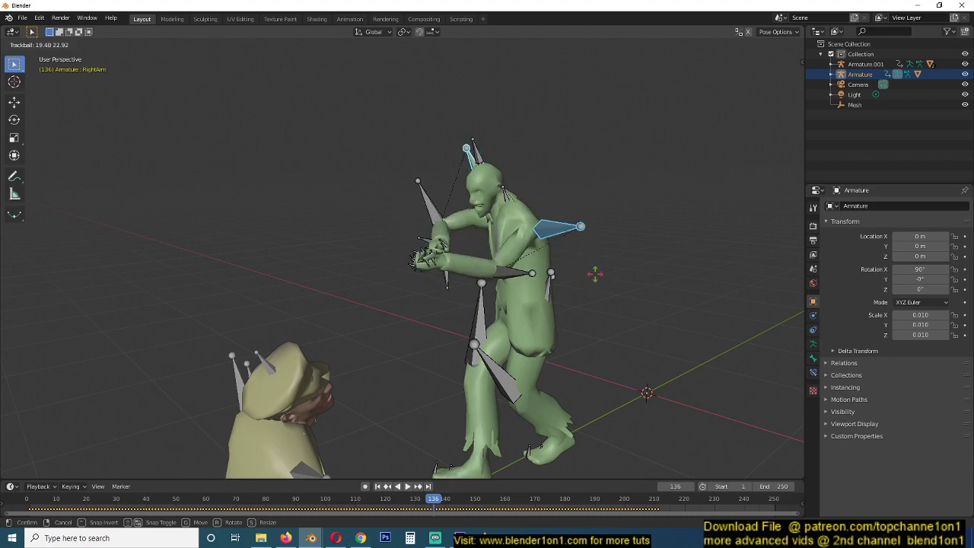
# Enlarge the timeline and delete all keyframes of the clown's selected upper-arm bones
pyautogui.click(606, 485)
pyautogui.moveTo(607, 481); pyautogui.dragTo(612, 452)
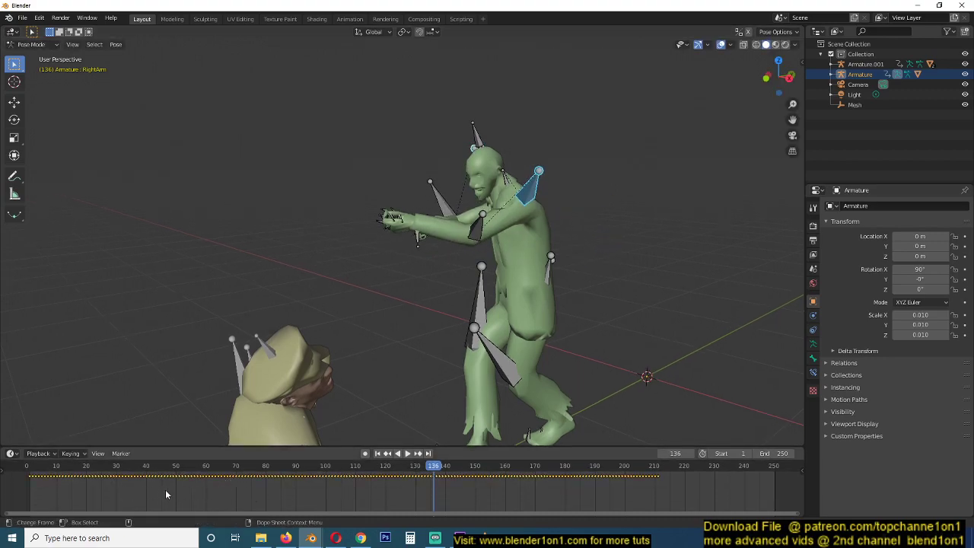
pyautogui.rightClick(168, 493)
pyautogui.click(165, 493)
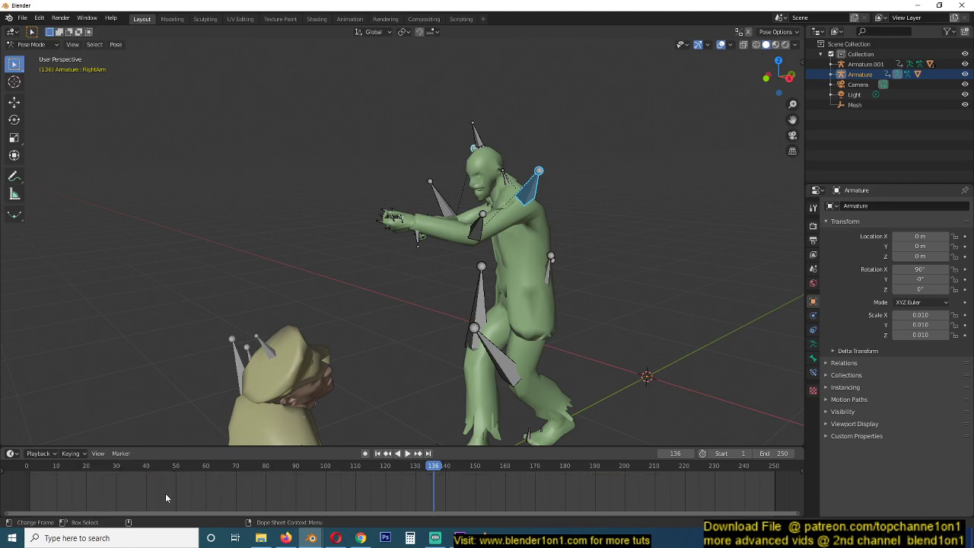
# Preview the clown's arm movement from frame 0 and turn on automatic keyframing
pyautogui.keyDown('shift'); pyautogui.rightClick(28, 489); pyautogui.keyUp('shift')
pyautogui.scroll(-3, 199, 353)
pyautogui.press('space')
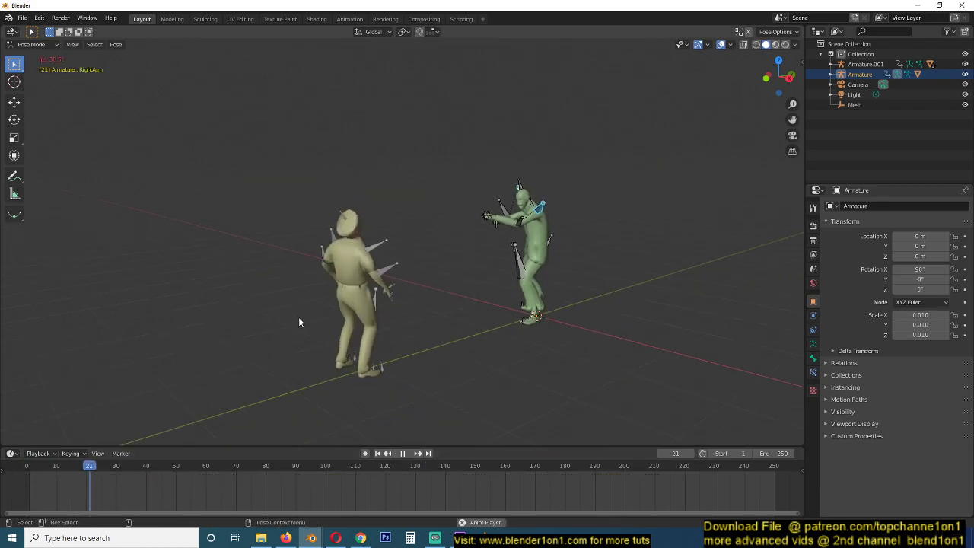
pyautogui.press('Escape')
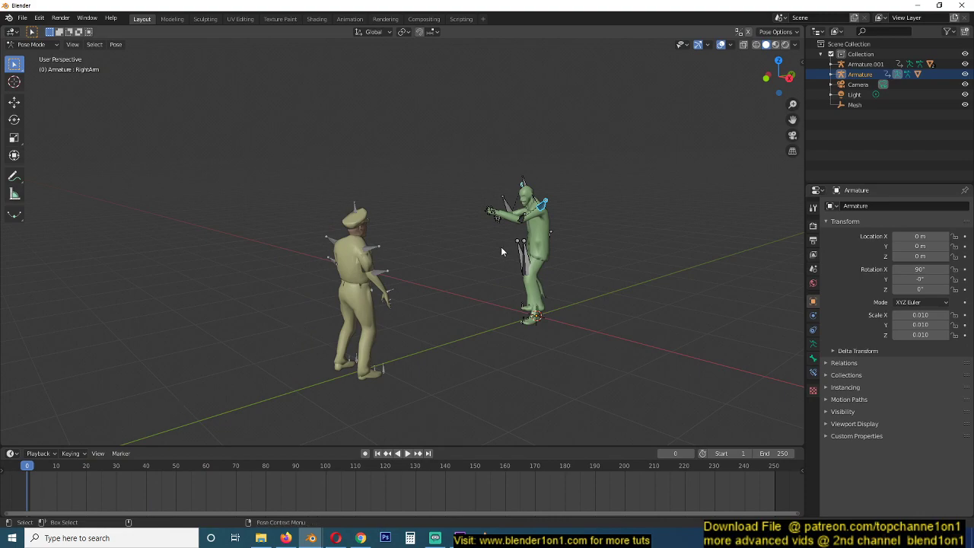
pyautogui.moveTo(502, 251); pyautogui.dragTo(512, 278, button='middle')
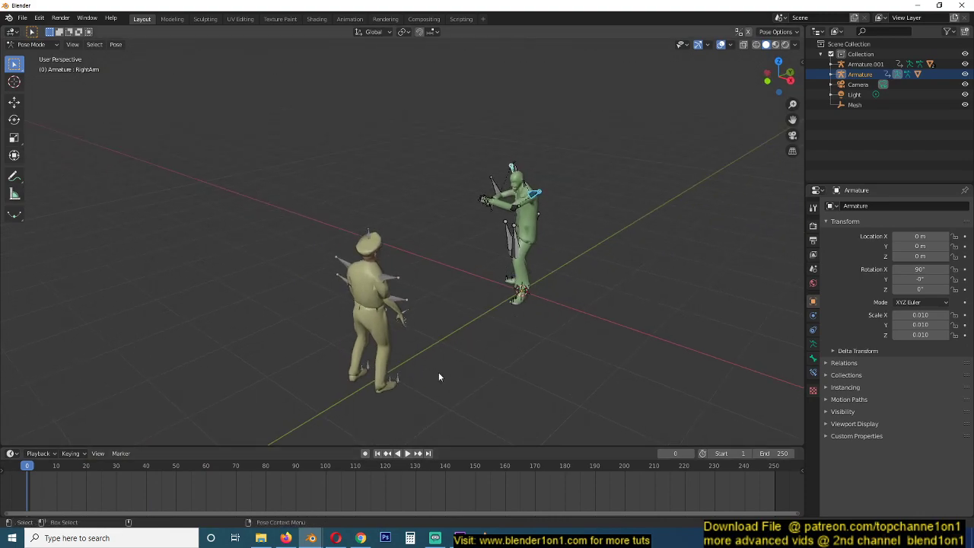
pyautogui.click(365, 453)
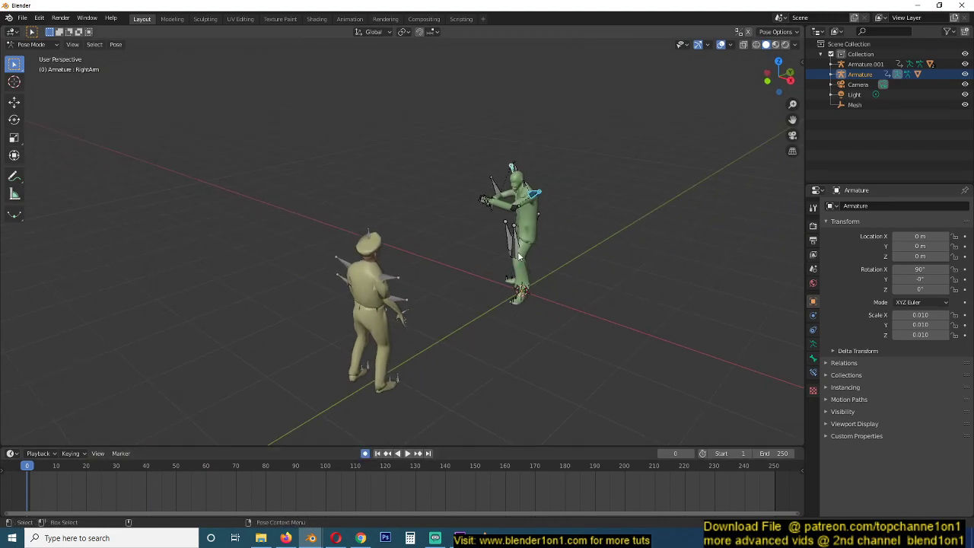
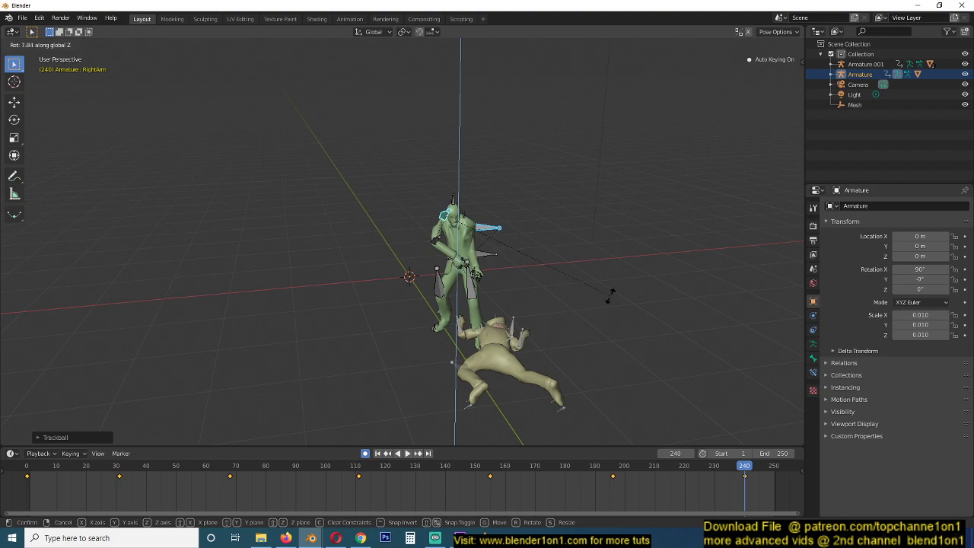
# In the right side view, rotate the clown's upper-arm bones at frame 240 to aim at the fallen officer
pyautogui.press('KP_3')
pyautogui.scroll(2, 480, 301)
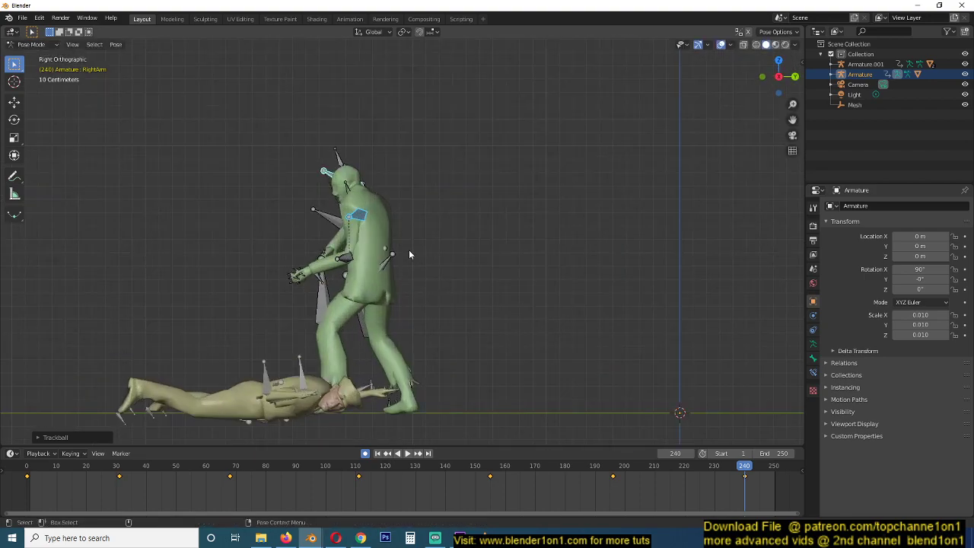
pyautogui.press('r')
pyautogui.press('r')
pyautogui.click(389, 271)
pyautogui.moveTo(389, 271); pyautogui.dragTo(499, 325, button='middle')
# Play the animation from frame 0 to check the clown's keyframed arm aim
pyautogui.click(27, 467)
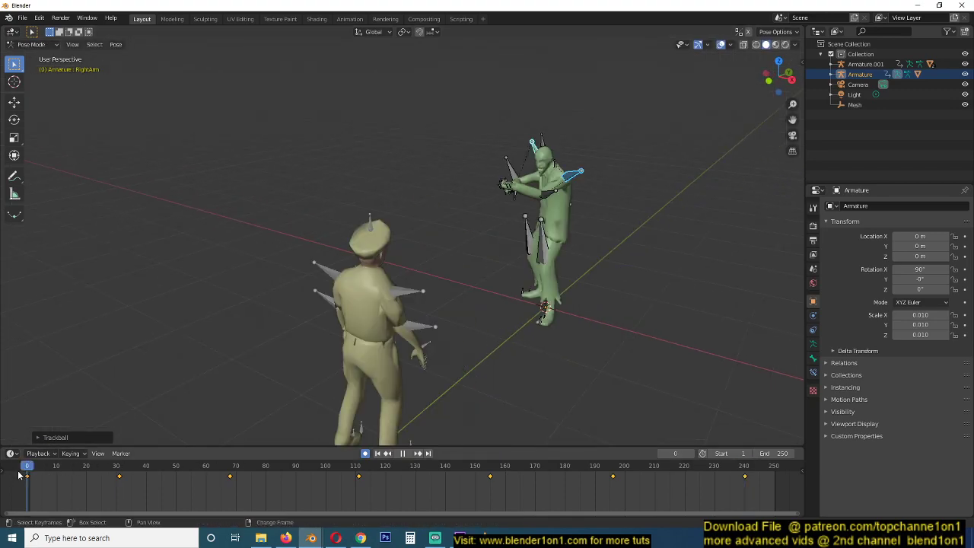
pyautogui.scroll(-2, 362, 274)
pyautogui.moveTo(361, 274); pyautogui.dragTo(336, 282, button='middle')
pyautogui.press('space')
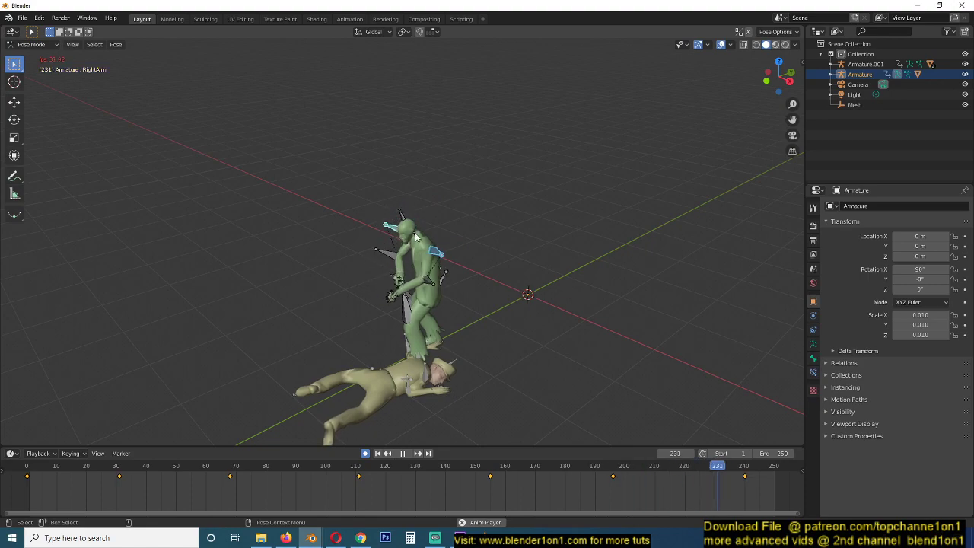
pyautogui.press('Escape')
# Inspect the clown up close in material preview shading and return to solid shading
pyautogui.moveTo(429, 212); pyautogui.dragTo(478, 314, button='middle')
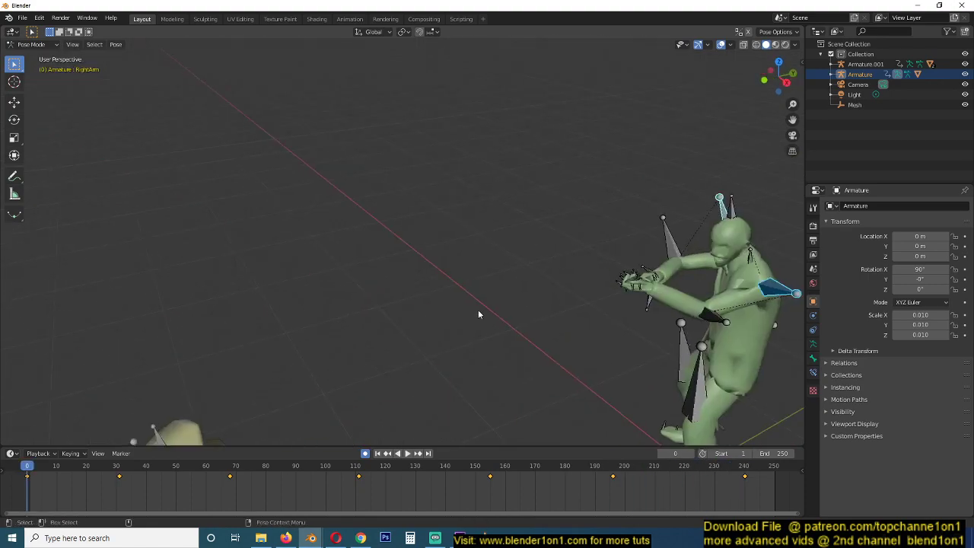
pyautogui.click(770, 45)
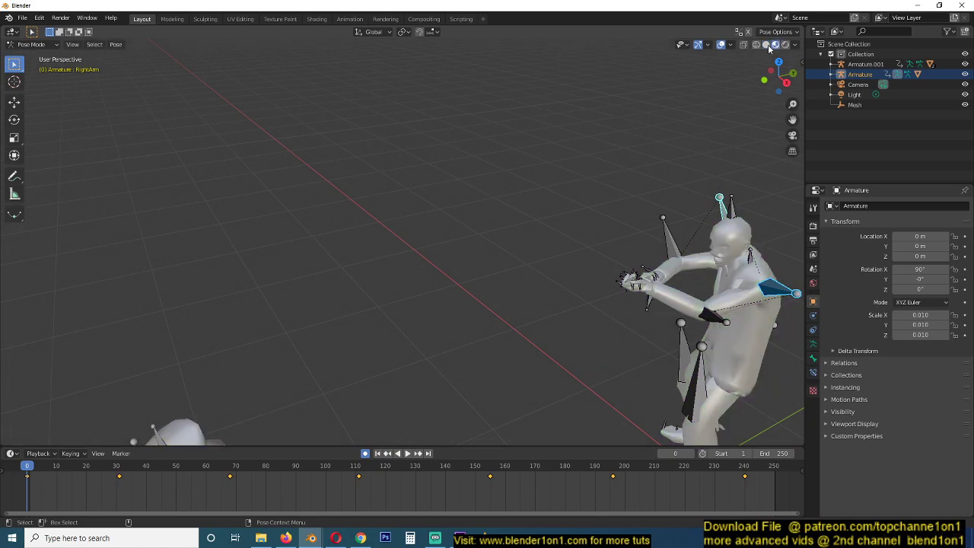
pyautogui.click(766, 44)
# Switch to Object Mode and add a cube between the two characters in the right side view
pyautogui.click(688, 178)
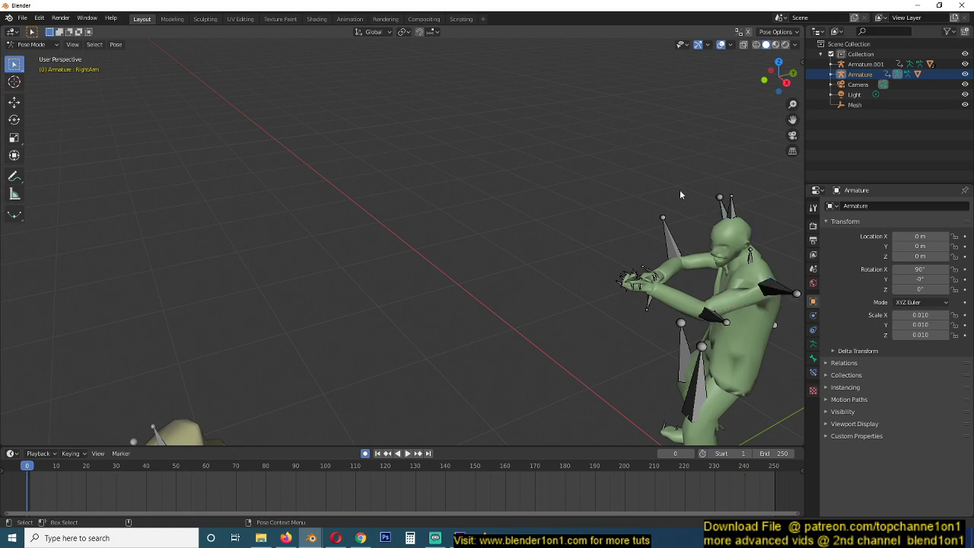
pyautogui.hotkey('ctrl', 'Tab')
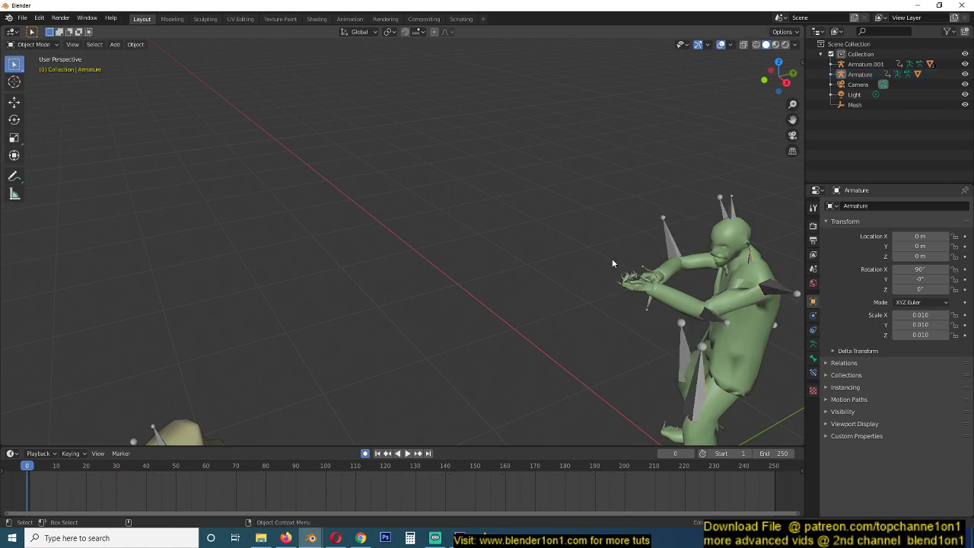
pyautogui.moveTo(617, 261); pyautogui.dragTo(523, 267, button='middle')
pyautogui.press('KP_3')
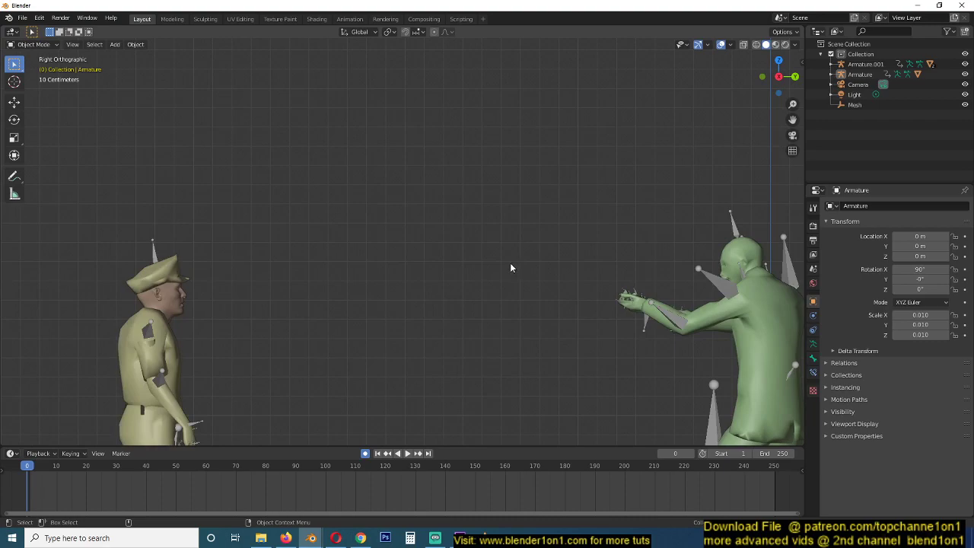
pyautogui.hotkey('shift', 'a')
pyautogui.click(428, 263)
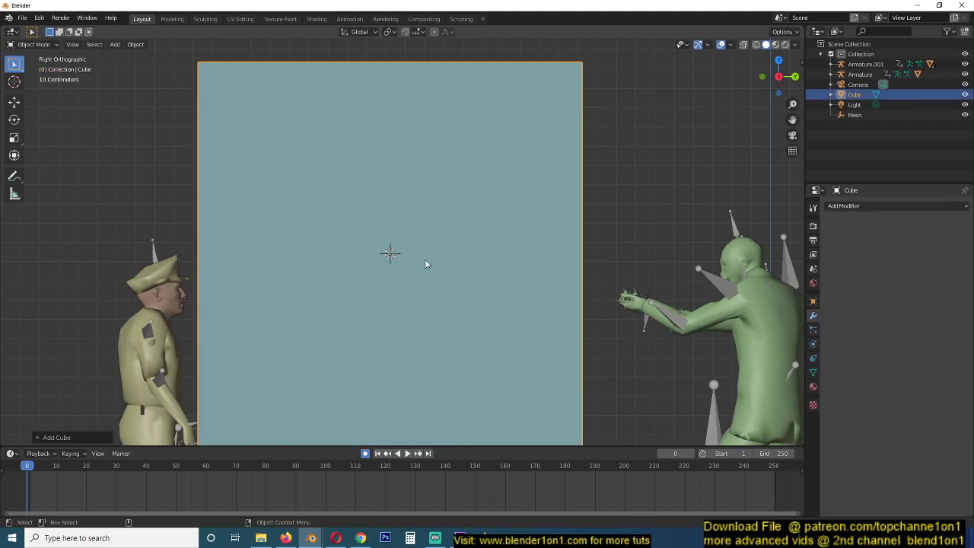
# Scale the new cube down to a small block and open its mesh in Edit Mode
pyautogui.press('s')
pyautogui.click(408, 259)
pyautogui.press('Tab')
pyautogui.scroll(4, 410, 260)
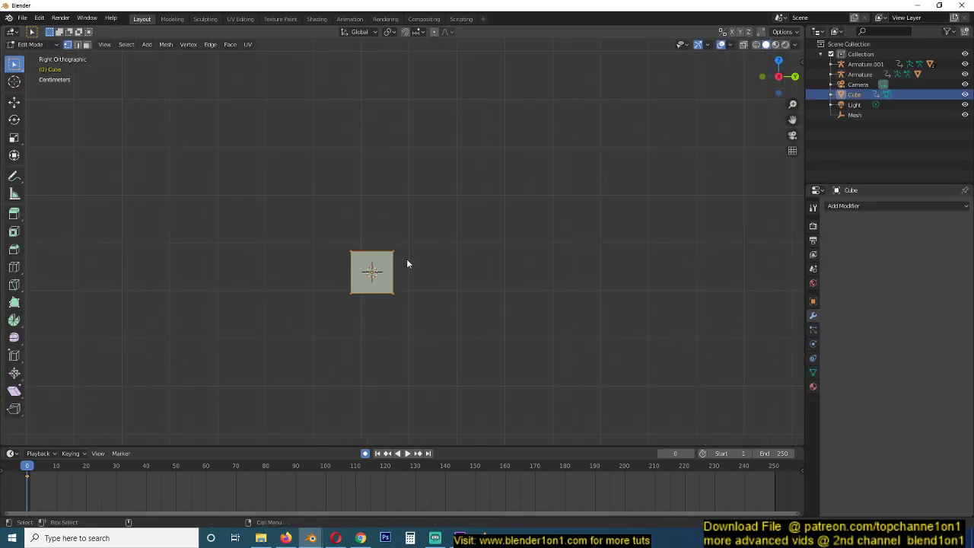
# Duplicate the block's mesh, shape the copy into a long thin bar, and shift it along Y toward the officer as the barrel
pyautogui.hotkey('shift', 'd')
pyautogui.rightClick(411, 286)
pyautogui.press('s')
pyautogui.click(398, 281)
pyautogui.press('s')
pyautogui.press('x')
pyautogui.click(33, 259)
pyautogui.press('g')
pyautogui.press('x')
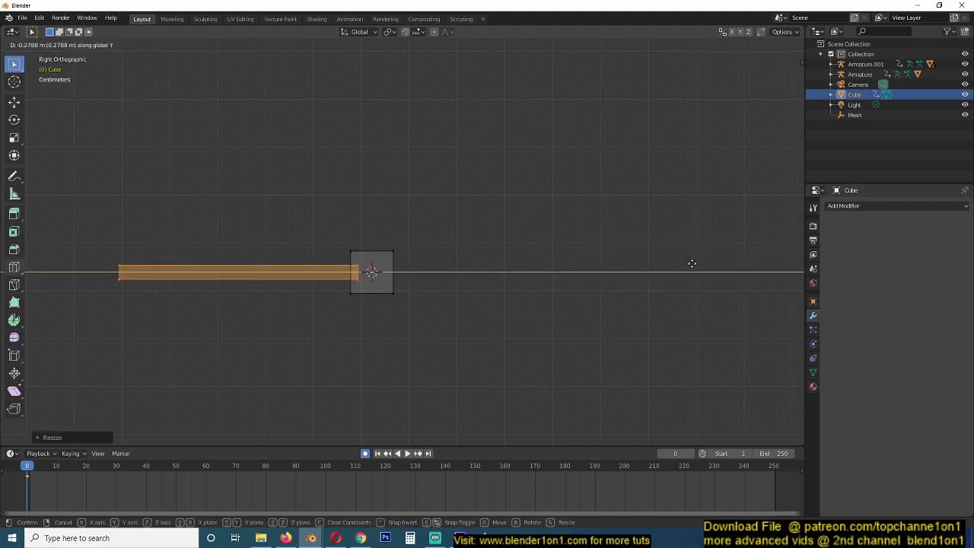
pyautogui.click(626, 262)
# Build a bent handle and shoulder stock behind the block from extruded, angled segments, and return to Object Mode in solid shading
pyautogui.hotkey('alt', 'a')
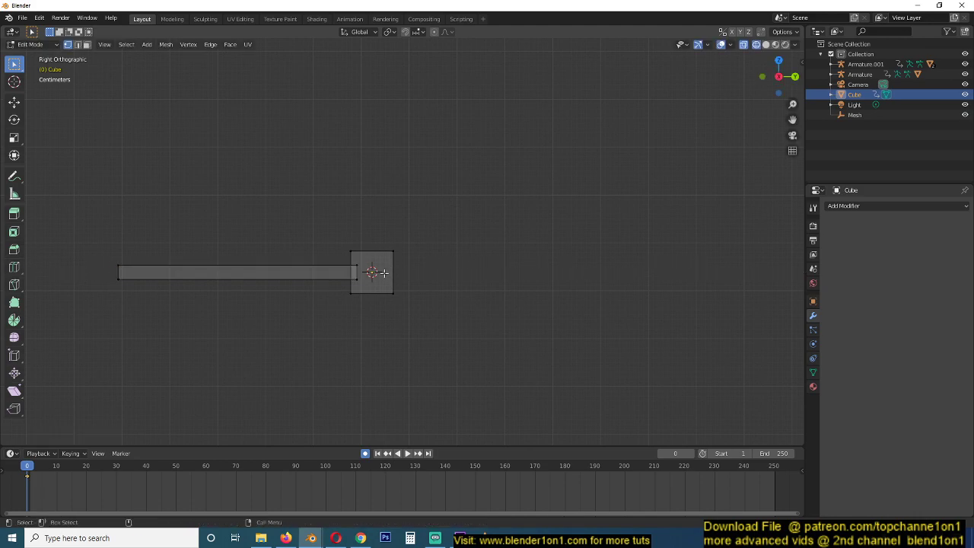
pyautogui.hotkey('shift', 'd')
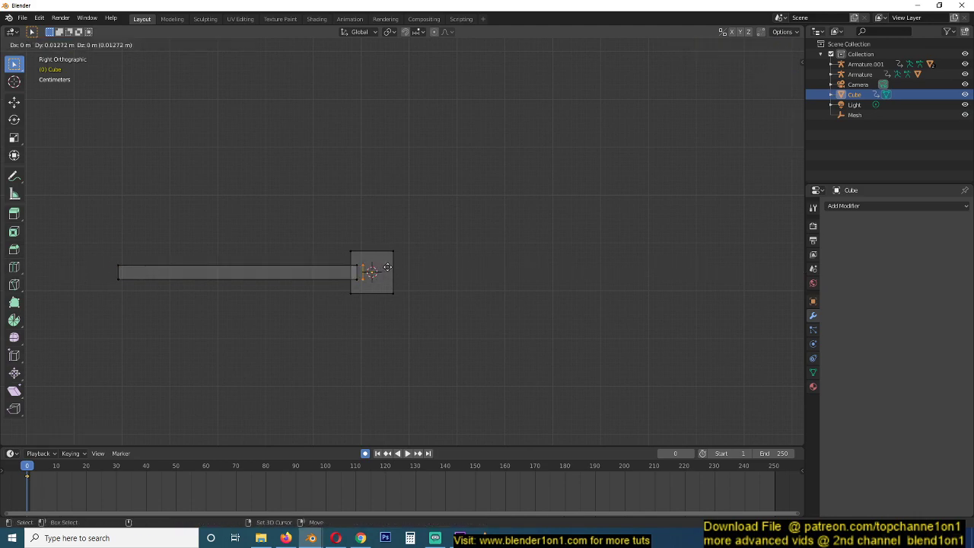
pyautogui.click(396, 259)
pyautogui.press('r')
pyautogui.click(441, 270)
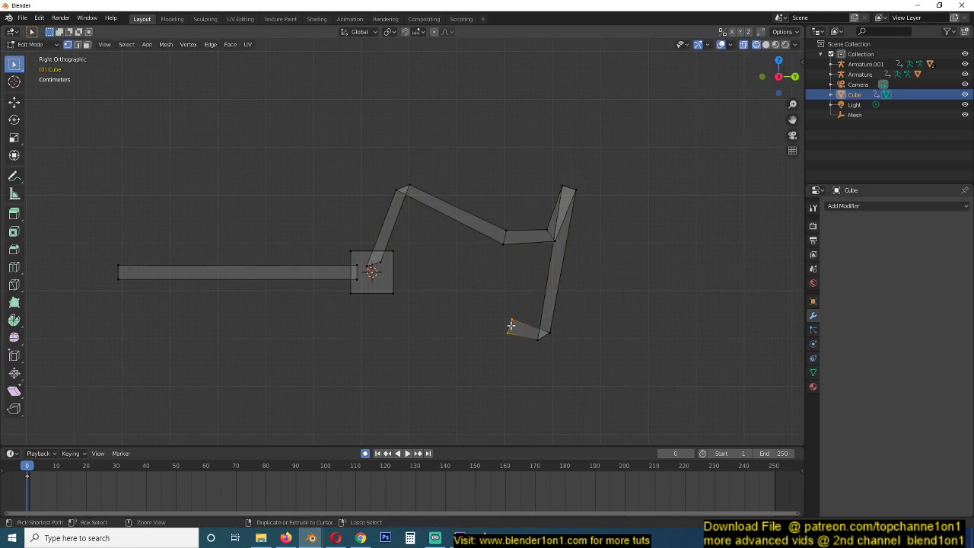
pyautogui.press('Tab')
pyautogui.press('z')
pyautogui.click(620, 258)
# Move the flamethrower from between the characters into the clown's hands, and switch the clown's armature to Pose Mode
pyautogui.moveTo(620, 258)
pyautogui.mouseDown(button='middle')
pyautogui.moveTo(611, 306)
pyautogui.moveTo(630, 301)
pyautogui.moveTo(622, 303)
pyautogui.mouseUp(button='middle')
pyautogui.press('KP_7')
pyautogui.scroll(-3, 565, 311)
pyautogui.keyDown('shift'); pyautogui.moveTo(539, 280); pyautogui.dragTo(525, 312, button='middle'); pyautogui.keyUp('shift')
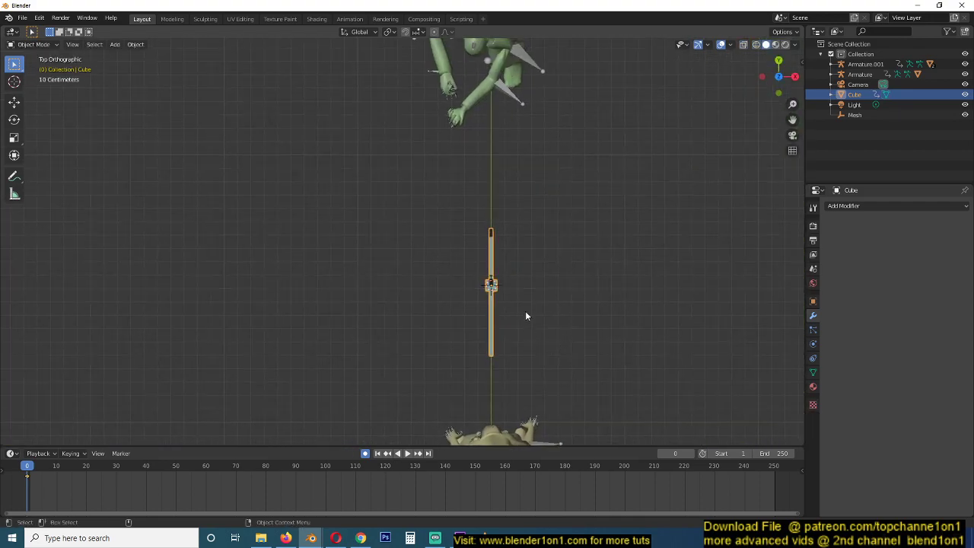
pyautogui.press('g')
pyautogui.click(504, 153)
pyautogui.moveTo(504, 154); pyautogui.dragTo(400, 88, button='middle')
pyautogui.scroll(5, 568, 196)
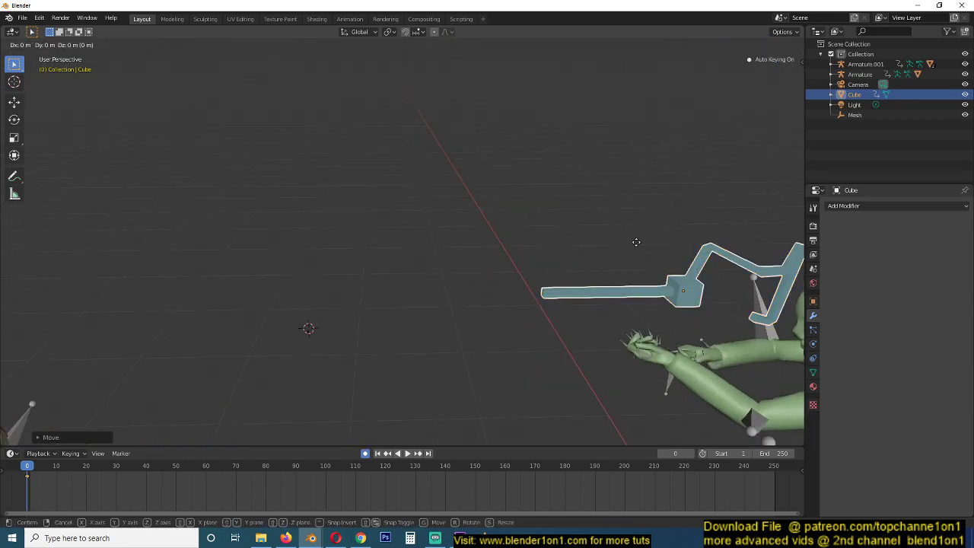
pyautogui.click(638, 299)
pyautogui.moveTo(637, 298); pyautogui.dragTo(463, 271, button='middle')
pyautogui.click(544, 293)
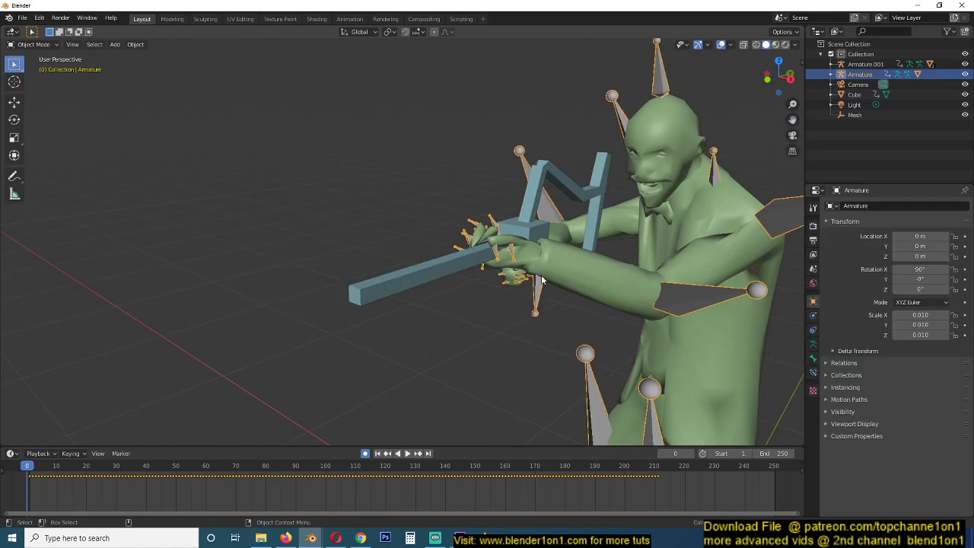
pyautogui.hotkey('ctrl', 'Tab')
pyautogui.moveTo(543, 293); pyautogui.dragTo(577, 324, button='middle')
pyautogui.press('g')
pyautogui.rightClick(561, 284)
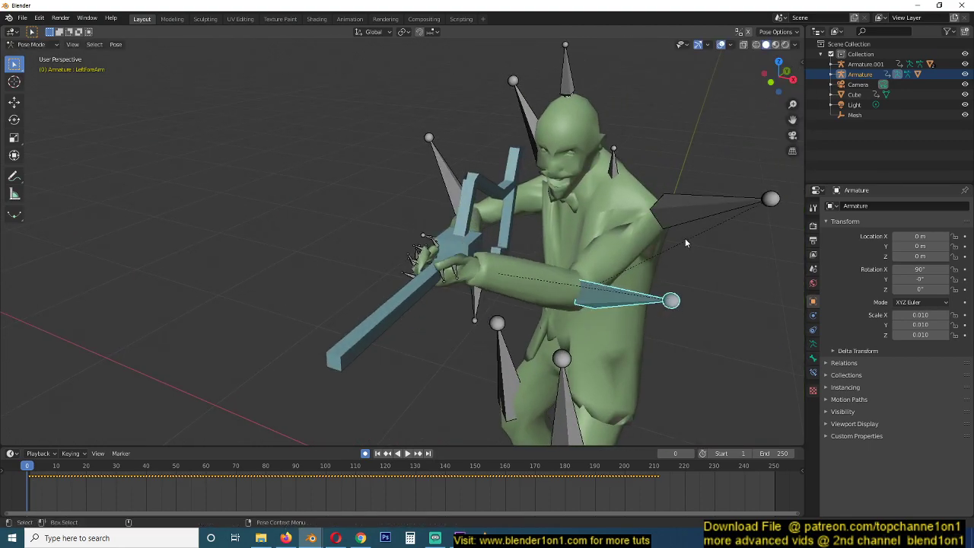
pyautogui.click(704, 208)
pyautogui.press('r')
pyautogui.press('r')
pyautogui.rightClick(521, 256)
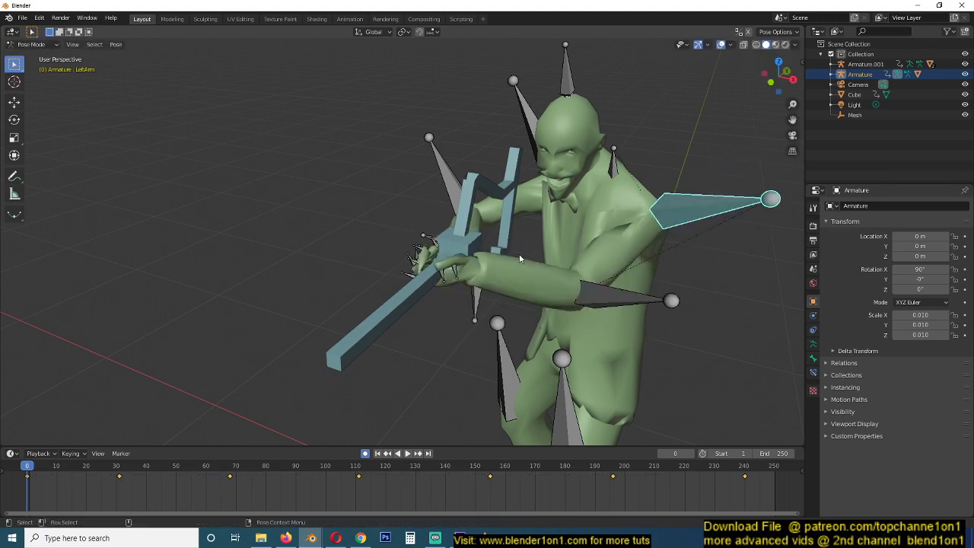
# Parent the flamethrower to the clown's left hand bone using the Bone option
pyautogui.moveTo(491, 289); pyautogui.dragTo(445, 291, button='middle')
pyautogui.click(498, 316)
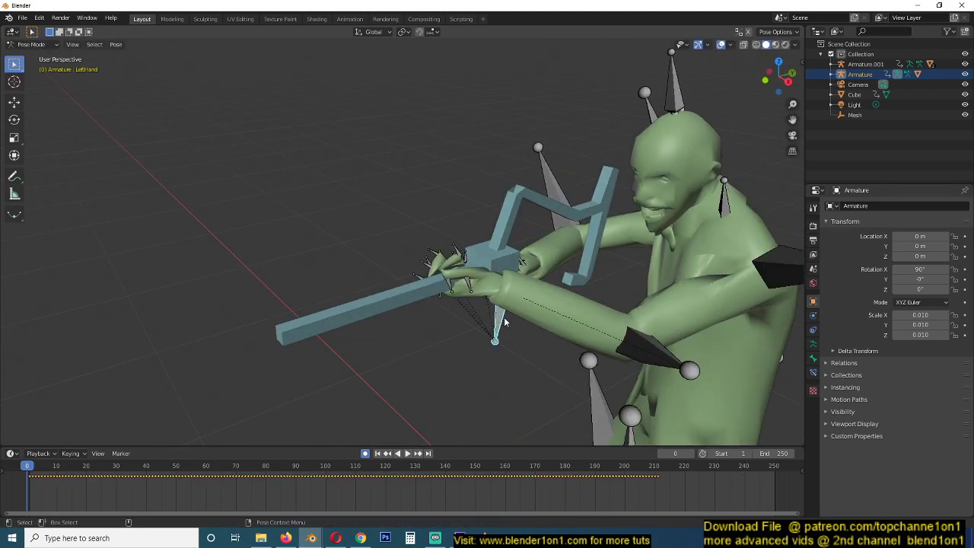
pyautogui.hotkey('ctrl', 'Tab')
pyautogui.click(400, 285)
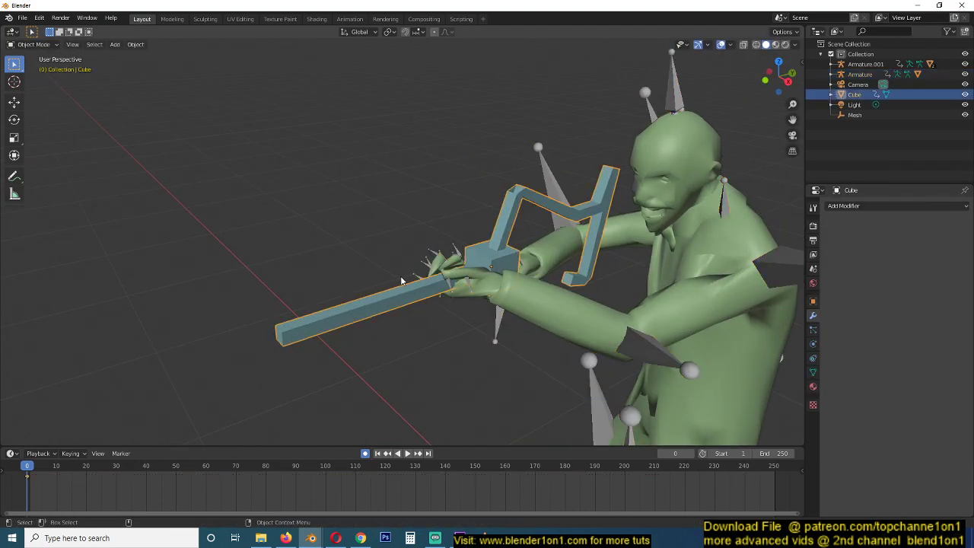
pyautogui.keyDown('shift'); pyautogui.click(501, 325); pyautogui.keyUp('shift')
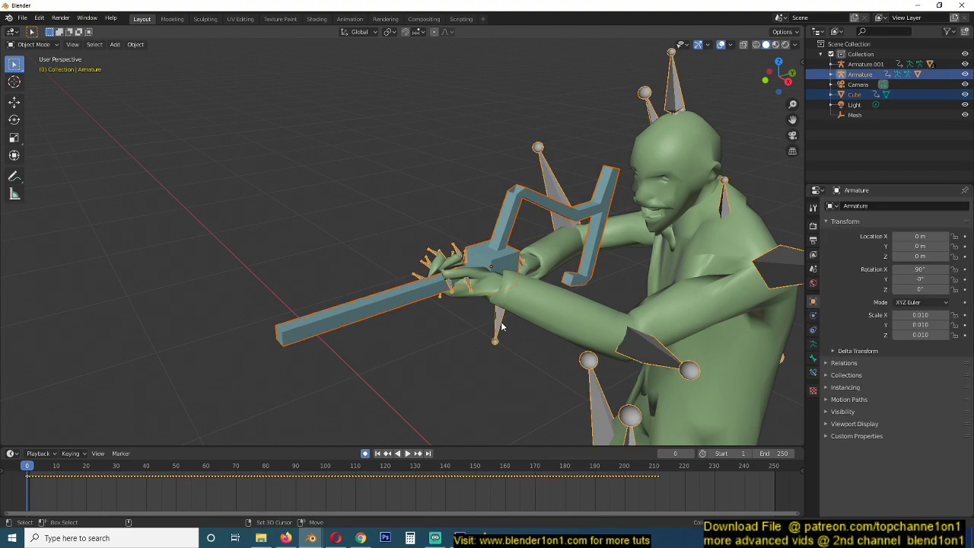
pyautogui.hotkey('ctrl', 'p')
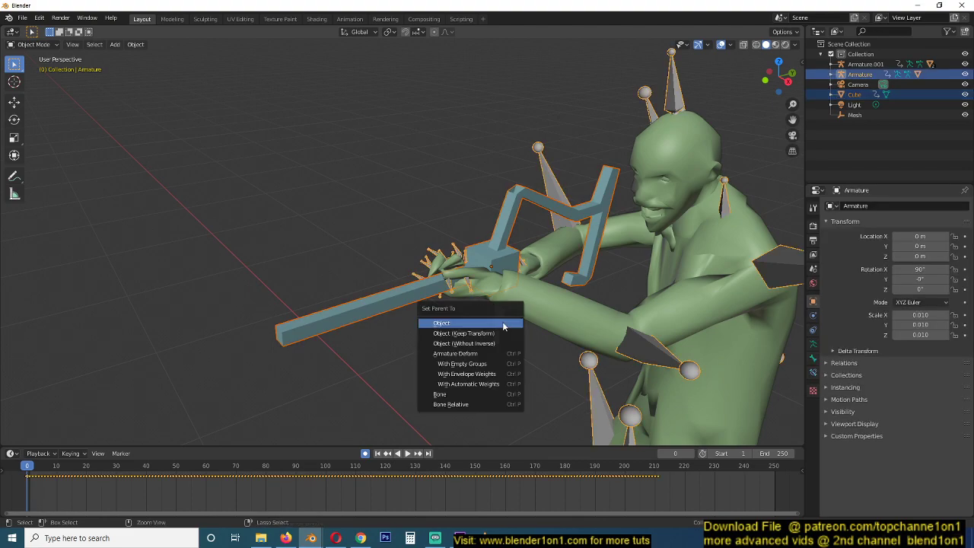
pyautogui.click(494, 398)
# Play the animation to check how the flamethrower follows the clown's hand
pyautogui.press('space')
pyautogui.click(610, 269)
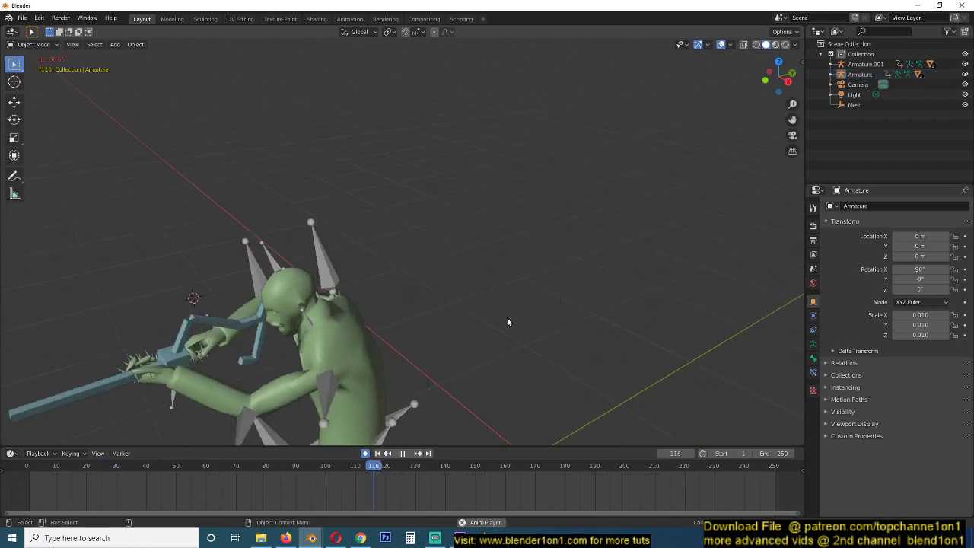
pyautogui.press('Escape')
# Add a cylinder behind the clown's back in the right side view and scale it into a tall, narrow tank
pyautogui.press('KP_3')
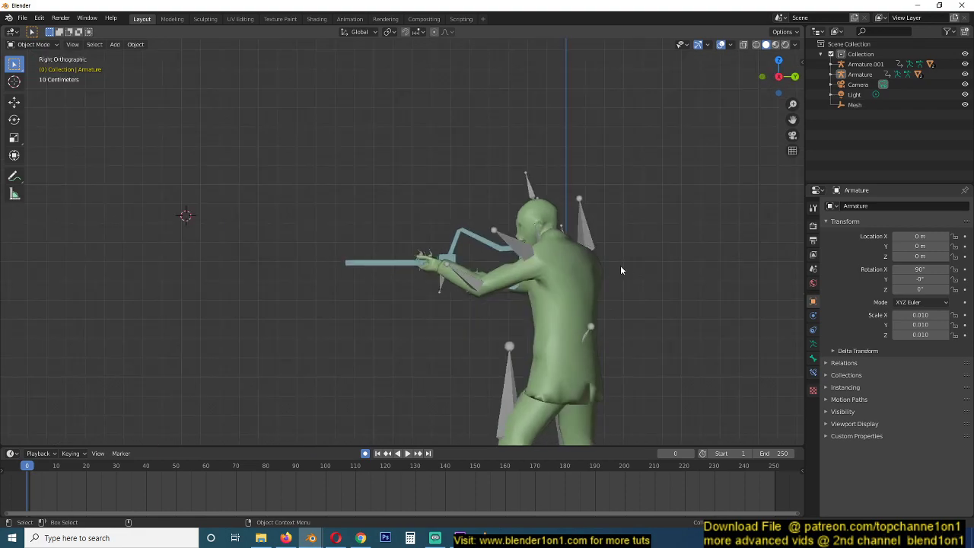
pyautogui.hotkey('shift', 'a')
pyautogui.moveTo(560, 259)
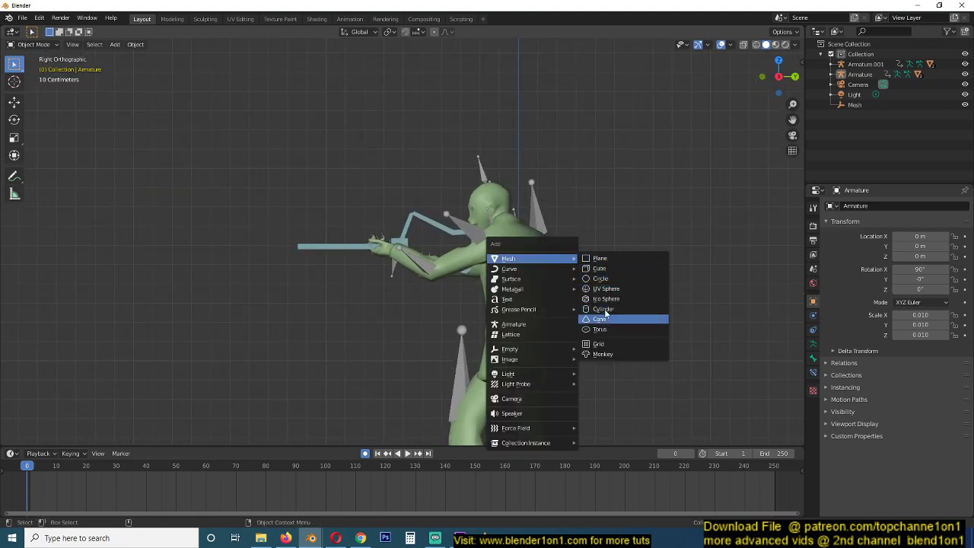
pyautogui.click(612, 310)
pyautogui.scroll(-2, 711, 303)
pyautogui.press('s')
pyautogui.click(532, 274)
pyautogui.press('s')
pyautogui.press('z')
pyautogui.click(539, 335)
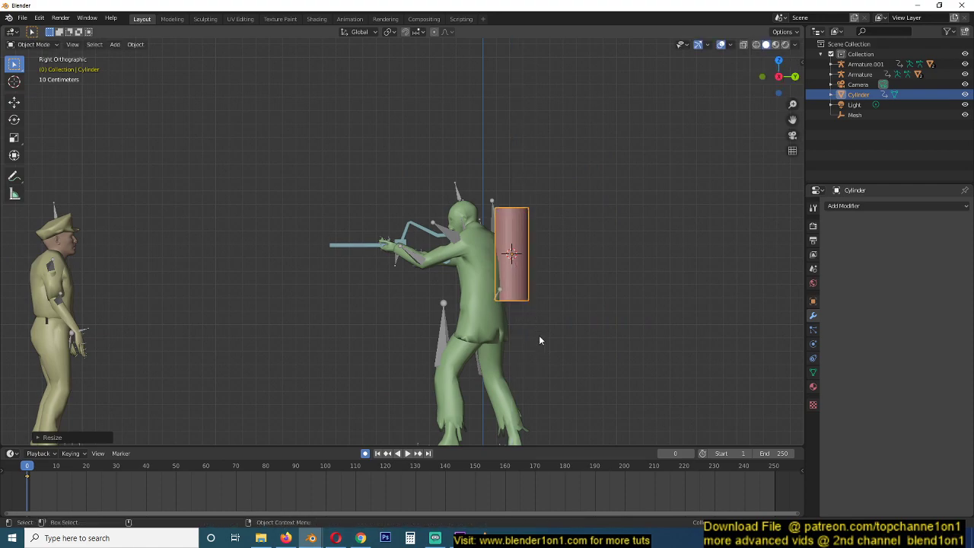
# Round both ends of the tank by beveling its top and bottom faces with 4 segments
pyautogui.scroll(4, 539, 335)
pyautogui.moveTo(589, 295); pyautogui.dragTo(545, 322, button='middle')
pyautogui.press('Tab')
pyautogui.press('3')
pyautogui.click(429, 109)
pyautogui.hotkey('ctrl', 'b')
pyautogui.scroll(3, 600, 201)
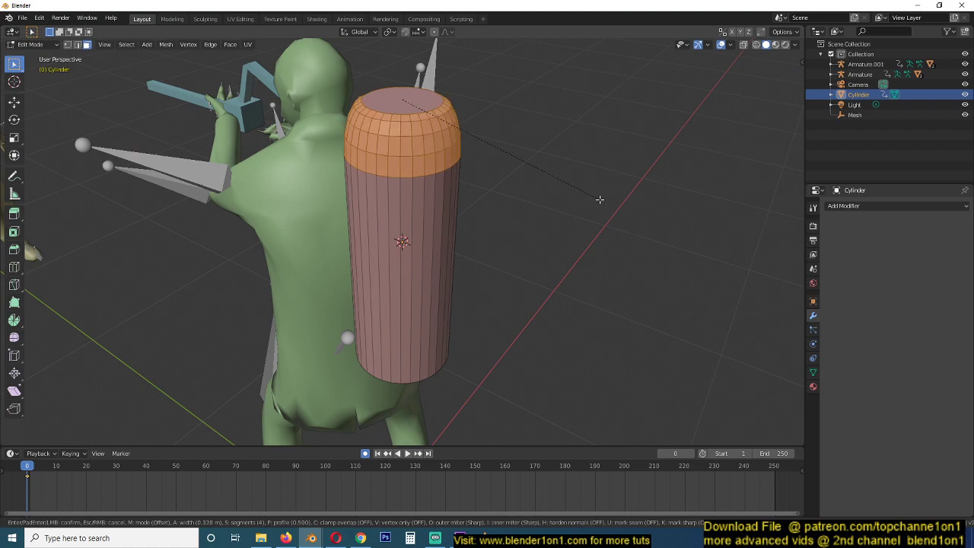
pyautogui.click(595, 195)
pyautogui.moveTo(513, 305); pyautogui.dragTo(461, 287, button='middle')
pyautogui.hotkey('ctrl', 'b')
pyautogui.click(570, 270)
pyautogui.press('Tab')
# Apply smooth shading to the tank and check its mesh in wireframe
pyautogui.moveTo(495, 254)
pyautogui.mouseDown(button='middle')
pyautogui.moveTo(434, 254)
pyautogui.moveTo(441, 257)
pyautogui.mouseUp(button='middle')
pyautogui.rightClick(444, 249)
pyautogui.click(442, 245)
pyautogui.hotkey('shift', 'z')
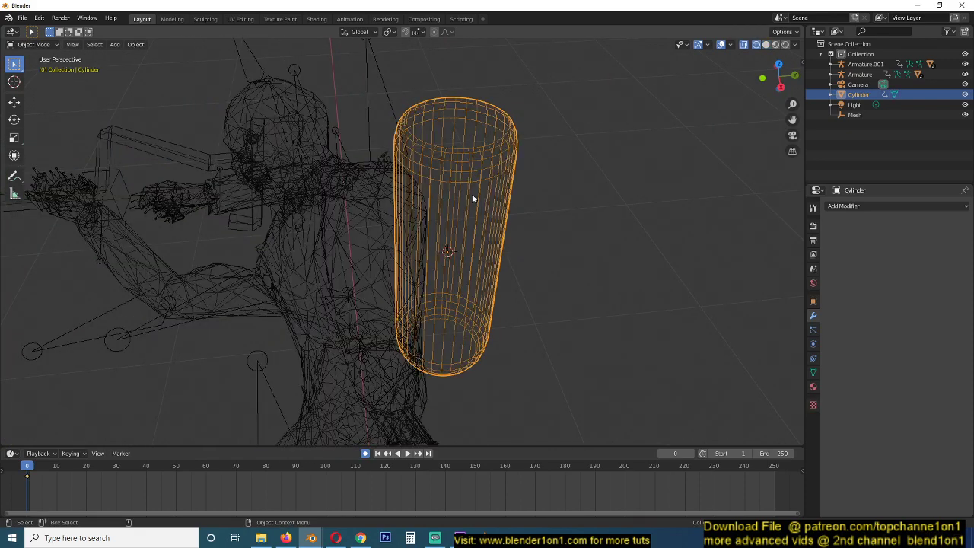
pyautogui.hotkey('shift', 'z')
# Select the clown's armature and briefly play the animation with the tank still unattached
pyautogui.click(373, 135)
pyautogui.moveTo(373, 229)
pyautogui.mouseDown(button='middle')
pyautogui.moveTo(435, 237)
pyautogui.moveTo(420, 235)
pyautogui.mouseUp(button='middle')
pyautogui.press('space')
pyautogui.press('Escape')
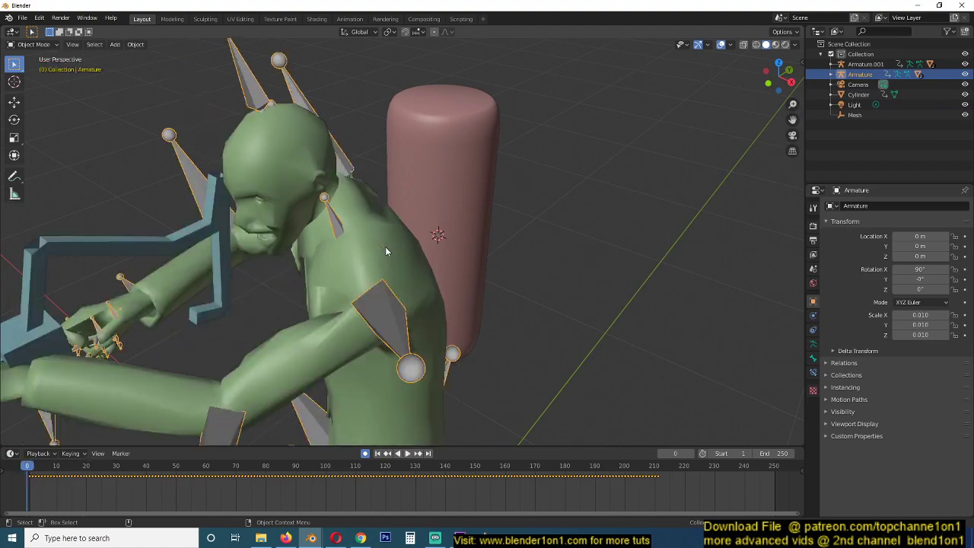
pyautogui.scroll(-2, 386, 247)
pyautogui.press('space')
pyautogui.press('Escape')
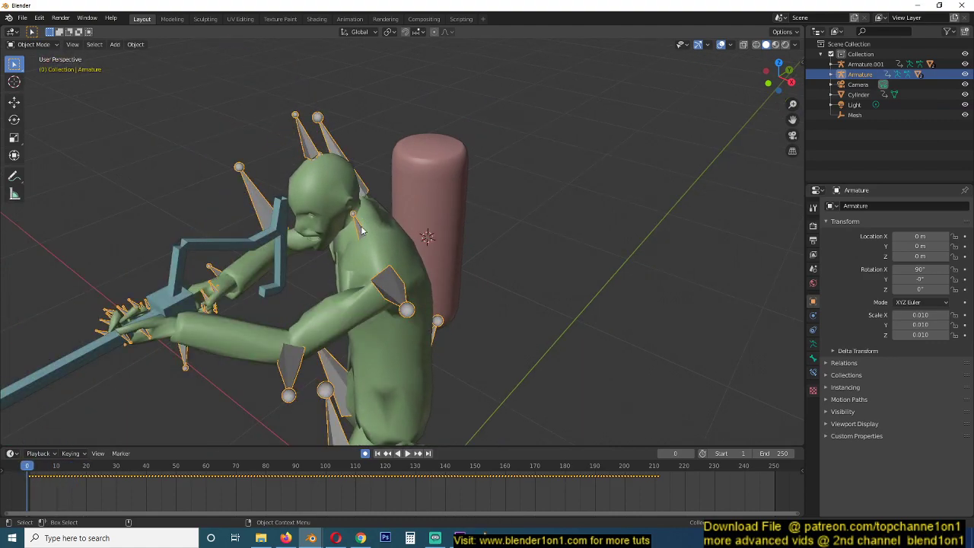
# Parent the tank to the clown's left shoulder bone using the Bone option
pyautogui.hotkey('ctrl', 'Tab')
pyautogui.click(362, 230)
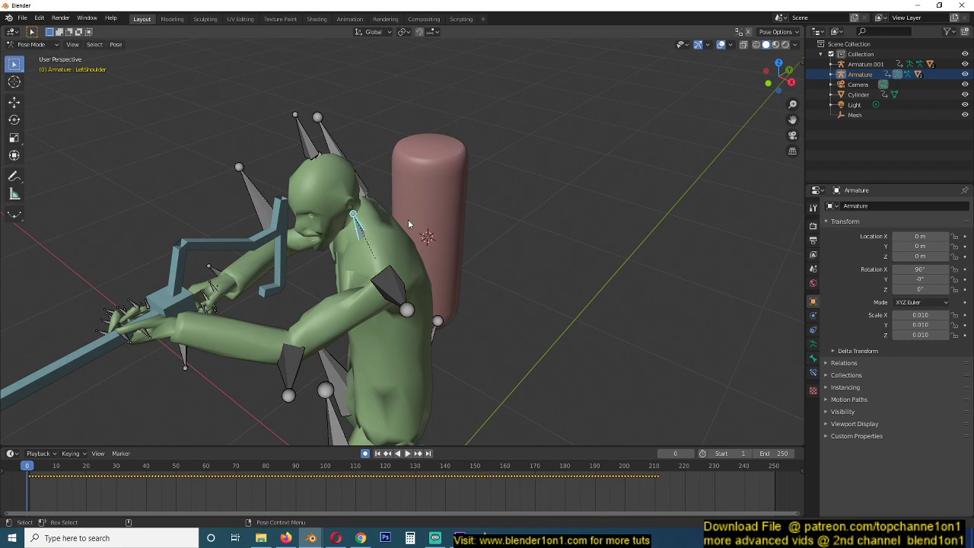
pyautogui.hotkey('ctrl', 'Tab')
pyautogui.keyDown('shift'); pyautogui.click(423, 209); pyautogui.keyUp('shift')
pyautogui.keyDown('shift'); pyautogui.click(354, 224); pyautogui.keyUp('shift')
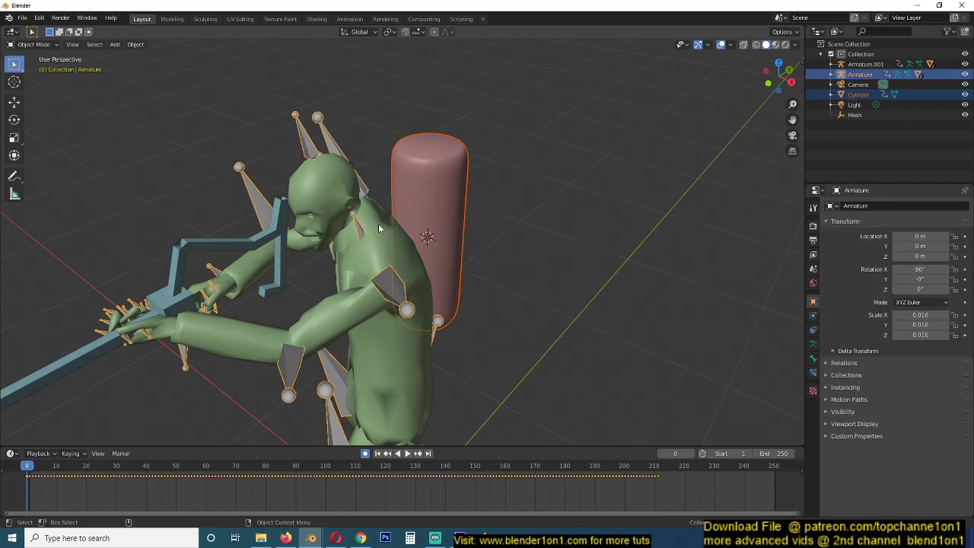
pyautogui.hotkey('ctrl', 'p')
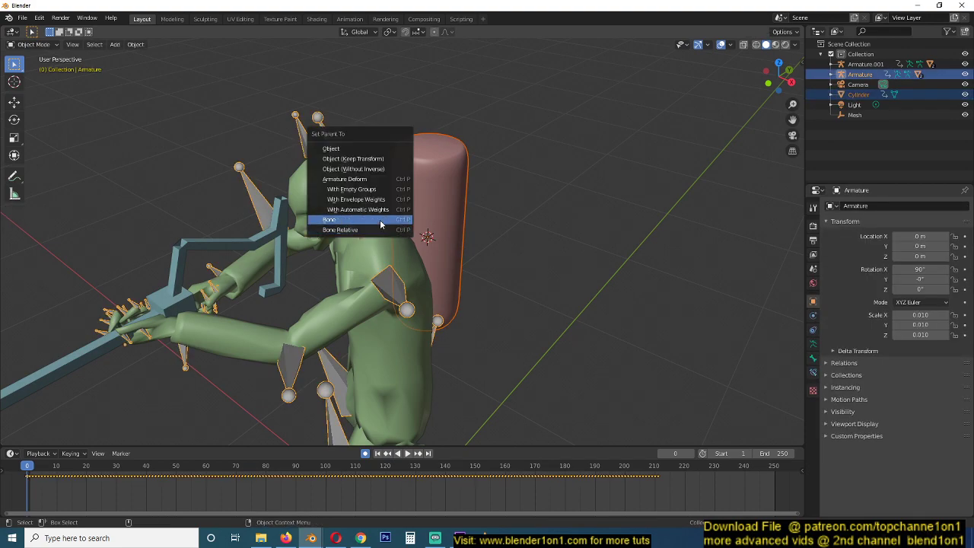
pyautogui.click(379, 219)
# Play the animation to check how the tank follows the clown's back
pyautogui.press('space')
pyautogui.scroll(-6, 497, 284)
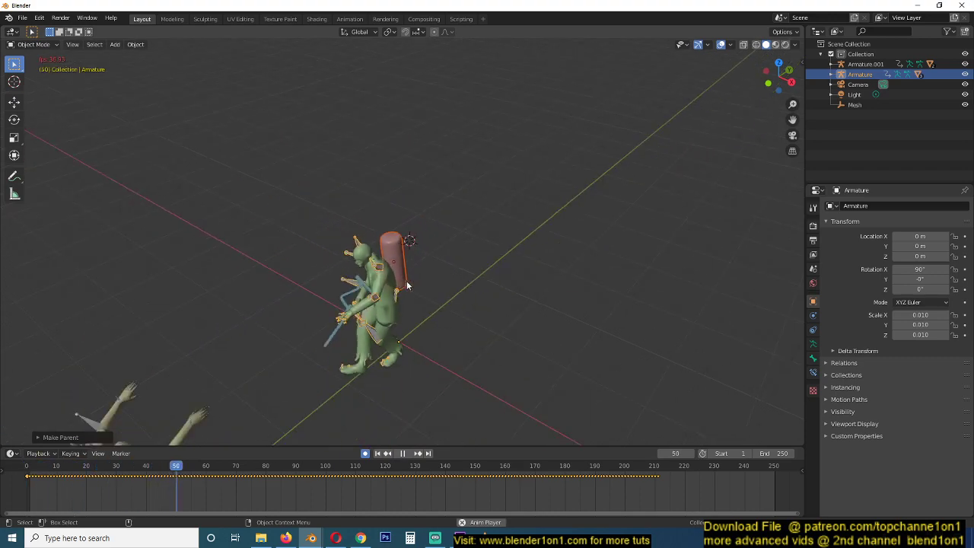
pyautogui.moveTo(379, 281); pyautogui.dragTo(324, 248, button='middle')
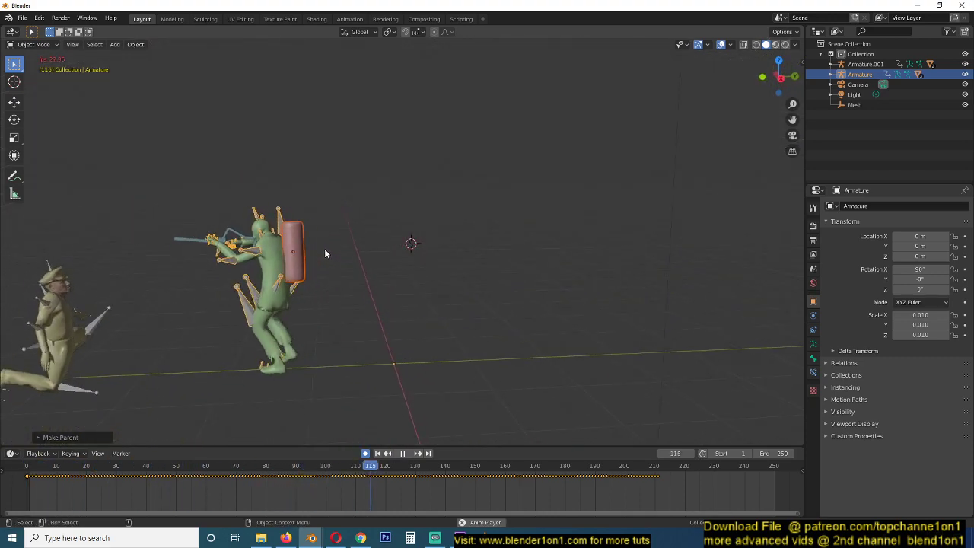
pyautogui.press('Escape')
# Replay the animation with both characters seen from the side, stop at frame 109, and select the clown's armature
pyautogui.click(479, 284)
pyautogui.moveTo(456, 293); pyautogui.dragTo(497, 283, button='middle')
pyautogui.moveTo(423, 280); pyautogui.dragTo(366, 294, button='middle')
pyautogui.press('space')
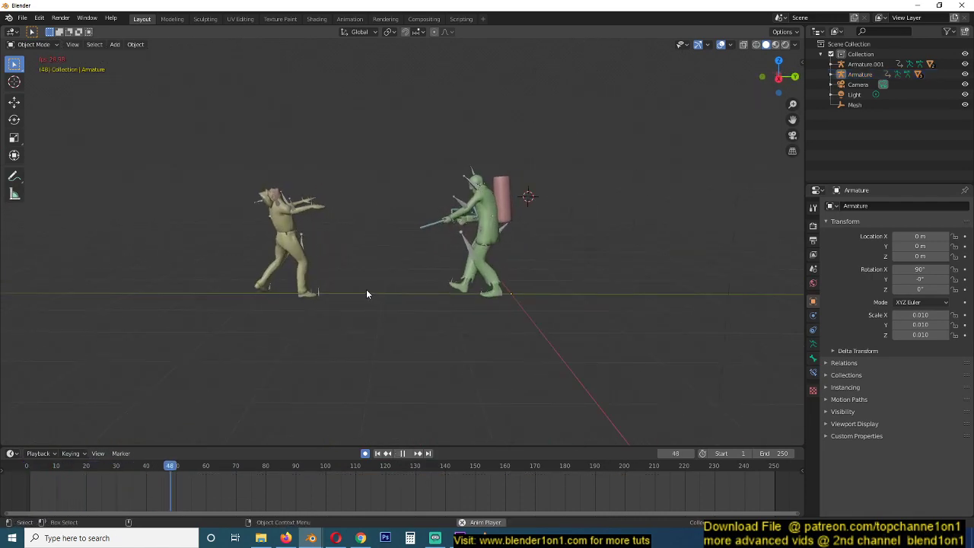
pyautogui.press('space')
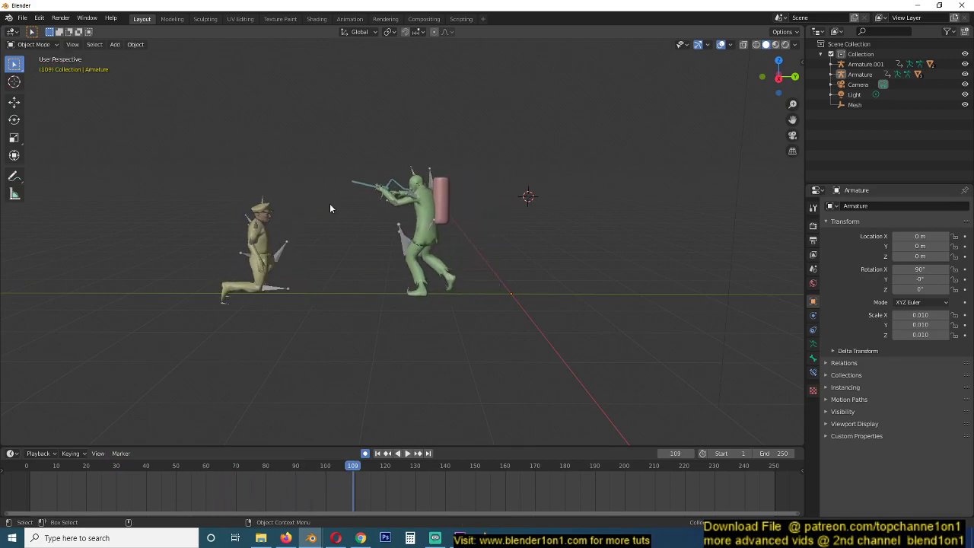
pyautogui.click(408, 241)
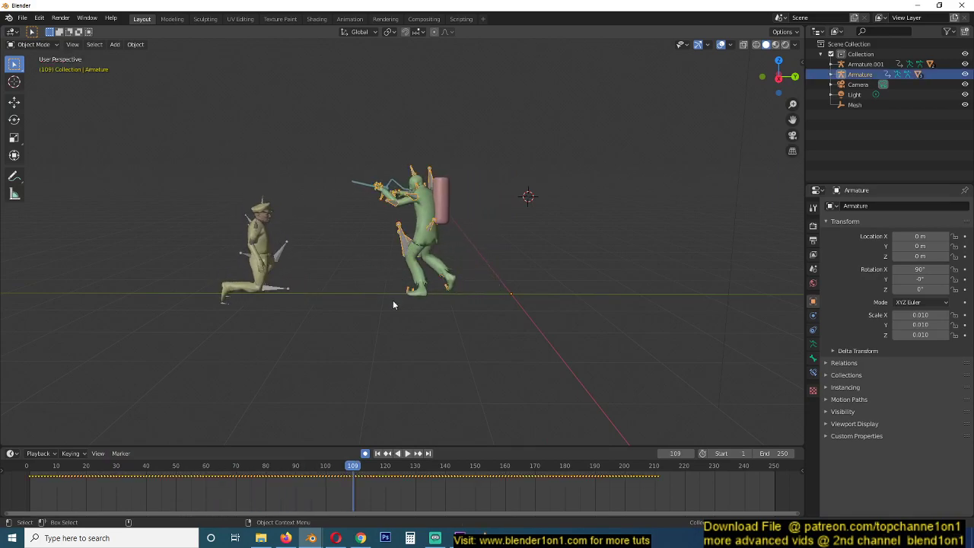
pyautogui.press('g')
pyautogui.press('y')
pyautogui.rightClick(373, 374)
# Turn off auto keying, move the clown's armature about 2.26 m along Y away from the officer, and preview the animation
pyautogui.click(364, 454)
pyautogui.press('g')
pyautogui.press('y')
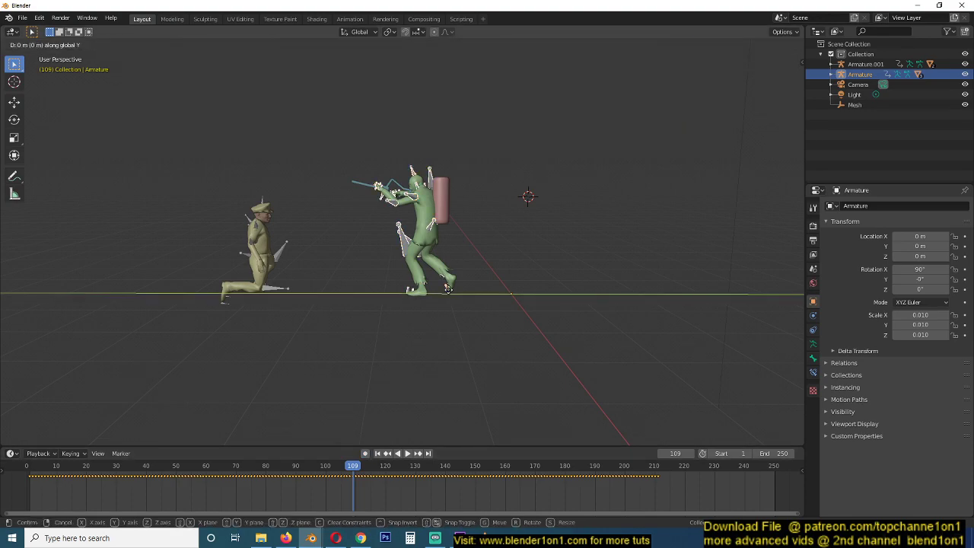
pyautogui.click(593, 302)
pyautogui.press('space')
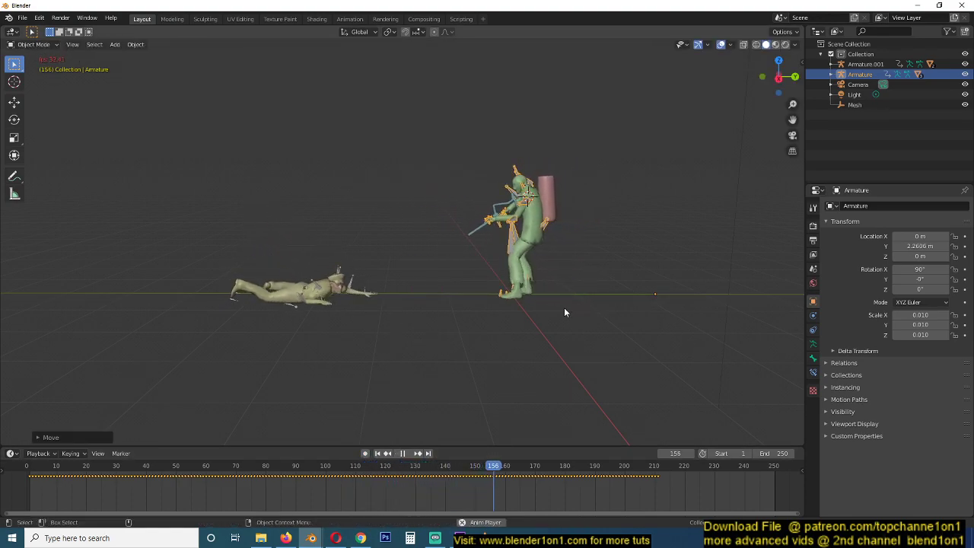
pyautogui.press('space')
# Move the clown's armature farther along Y to about 3.2 m and preview the spacing between the characters
pyautogui.press('g')
pyautogui.press('y')
pyautogui.click(590, 303)
pyautogui.press('space')
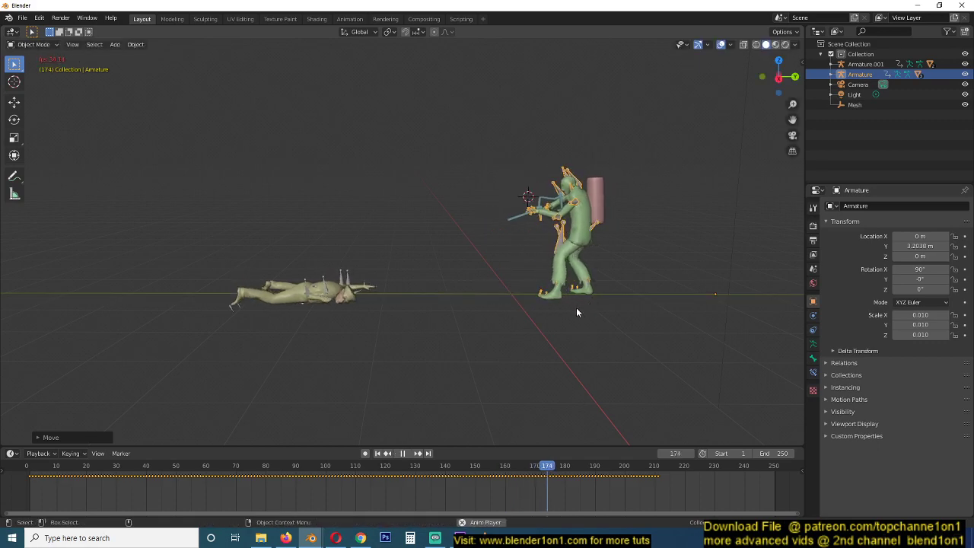
pyautogui.press('space')
# Shift the clown's armature a little farther from the officer along Y and select the flamethrower
pyautogui.press('g')
pyautogui.press('y')
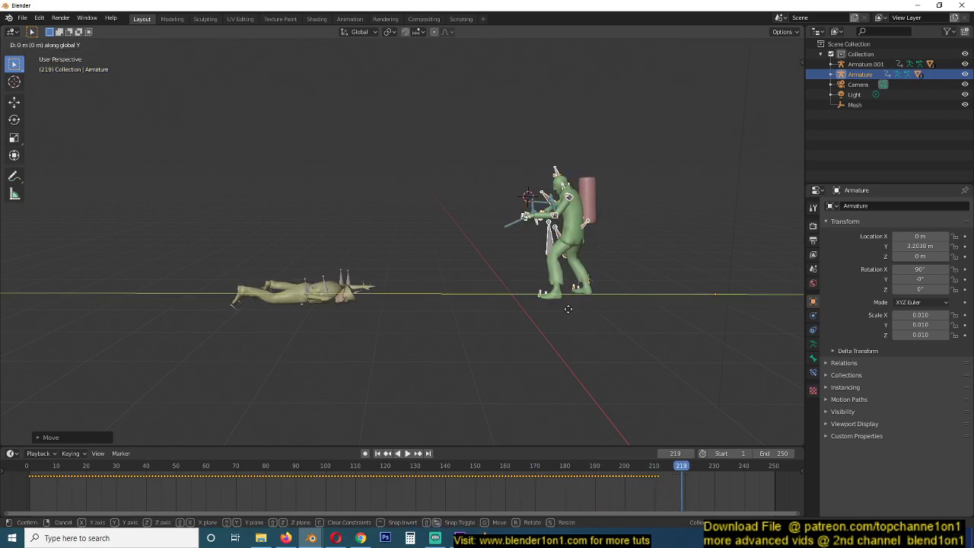
pyautogui.click(601, 306)
pyautogui.click(542, 232)
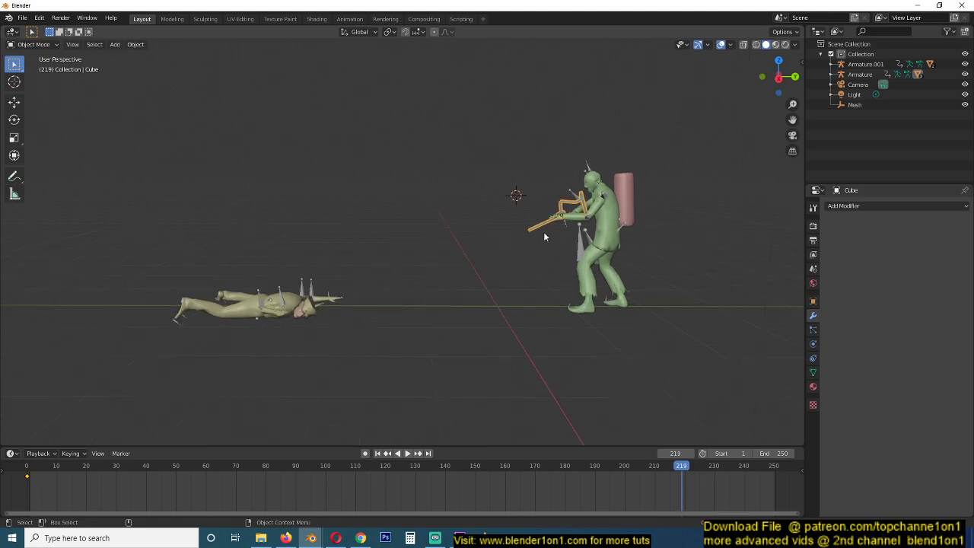
# Extrude the tip face of the flamethrower's barrel in place, widen it, and move it outward along its local Y axis
pyautogui.press('KP_Decimal')
pyautogui.press('Tab')
pyautogui.press('l')
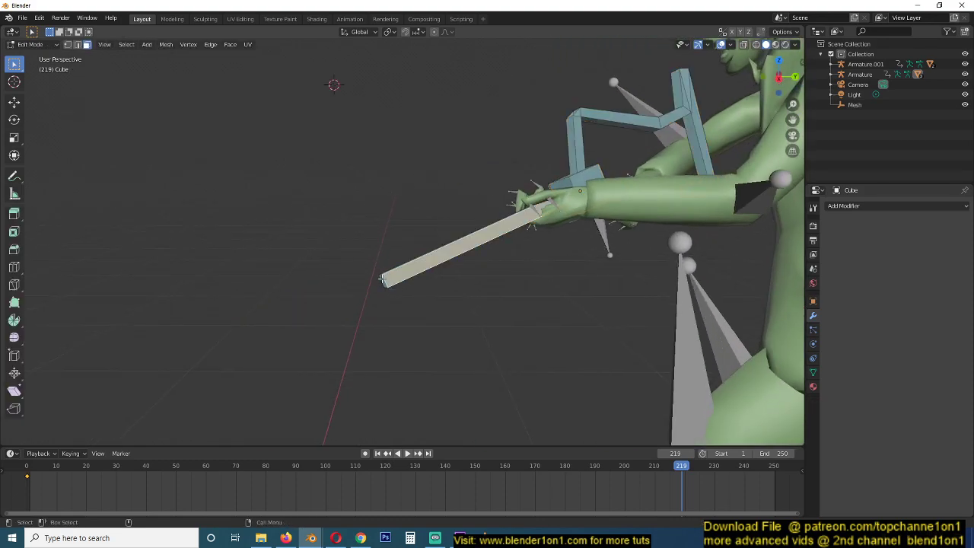
pyautogui.click(384, 283)
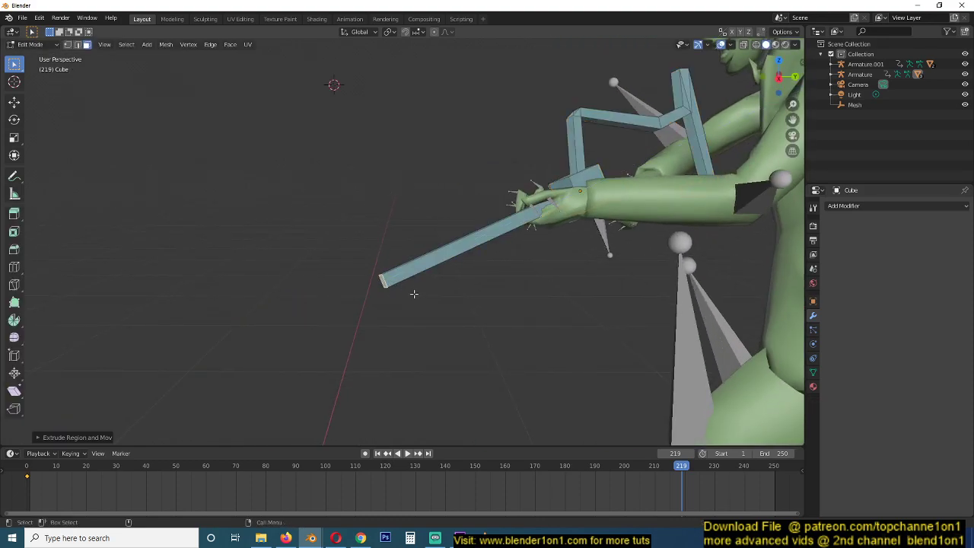
pyautogui.press('s')
pyautogui.click(503, 303)
pyautogui.press('g')
pyautogui.press('y')
pyautogui.press('y')
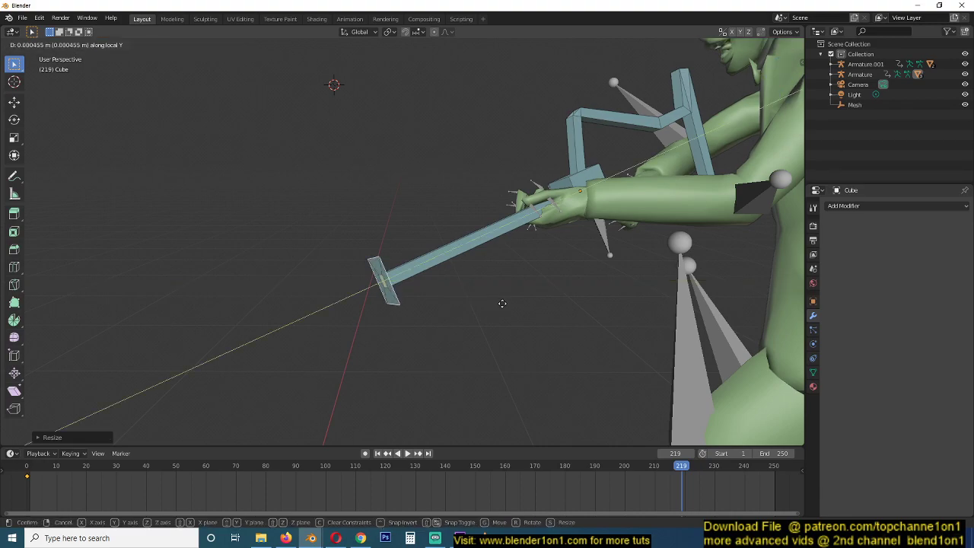
pyautogui.click(467, 321)
# Extrude the widened tip face forward and scale its new end down to form a tapered nozzle
pyautogui.press('e')
pyautogui.click(431, 337)
pyautogui.press('s')
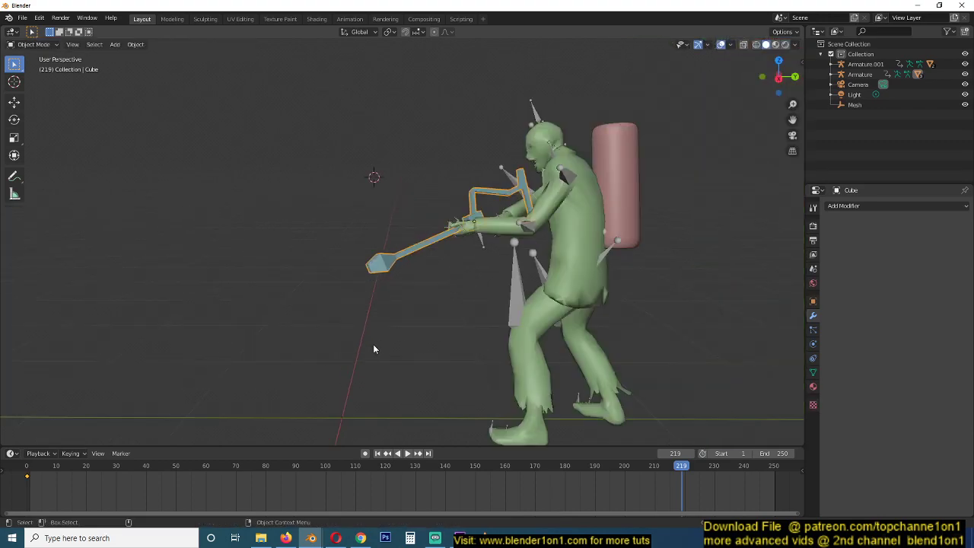
# Play the animation and examine how the new nozzle moves relative to both characters
pyautogui.press('space')
pyautogui.scroll(-5, 390, 344)
pyautogui.scroll(3, 399, 337)
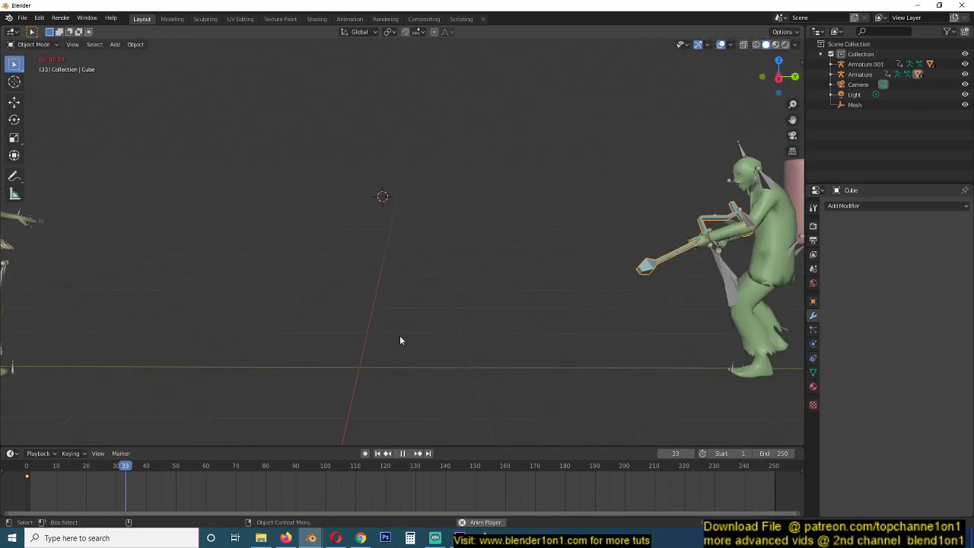
pyautogui.scroll(-3, 400, 340)
pyautogui.scroll(-2, 400, 341)
pyautogui.press('Escape')
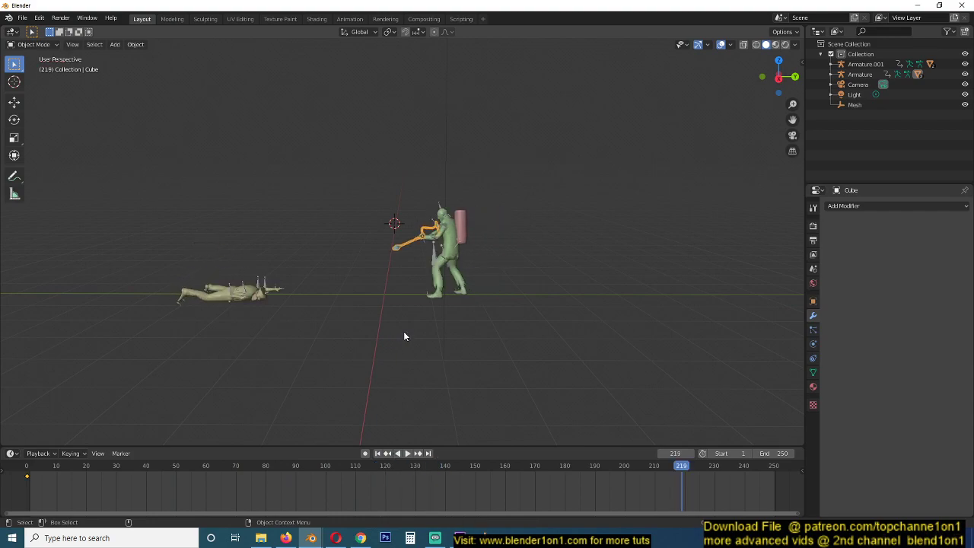
# Return the animation to frame 0 and view the flamethrower from the front
pyautogui.press('KP_1')
pyautogui.scroll(5, 409, 327)
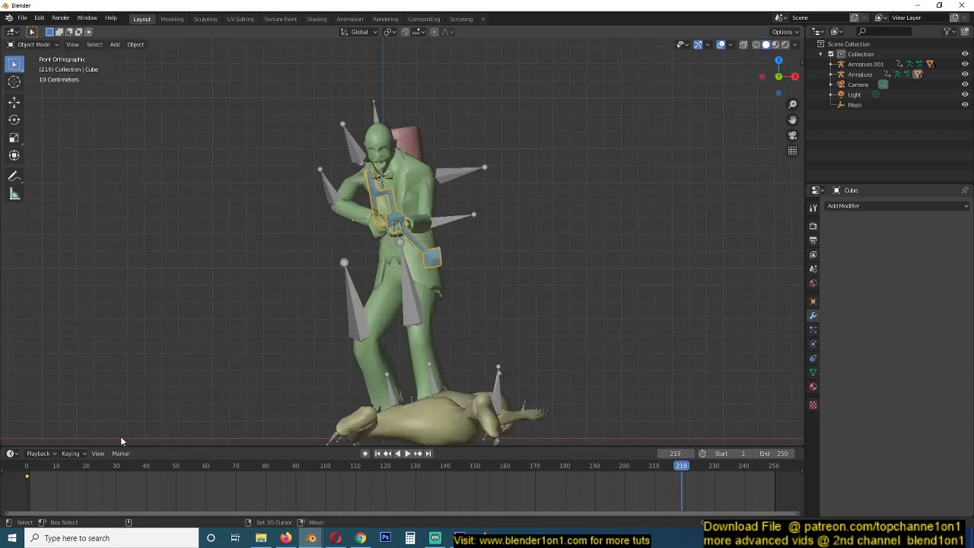
pyautogui.rightClick(33, 485)
pyautogui.press('space')
pyautogui.press('space')
pyautogui.scroll(4, 331, 182)
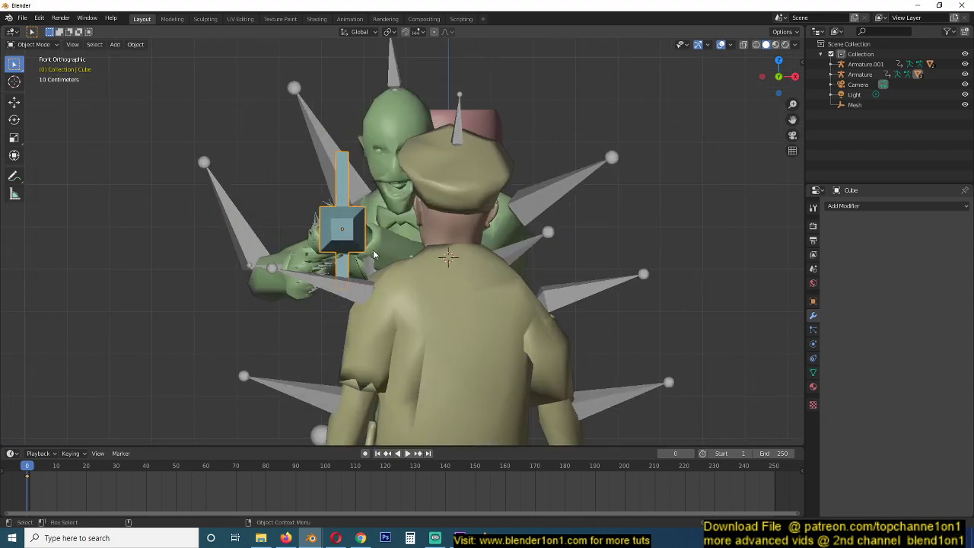
# Extrude the nozzle's front face in place and separate it into its own object
pyautogui.press('Tab')
pyautogui.press('KP_Decimal')
pyautogui.scroll(-6, 363, 236)
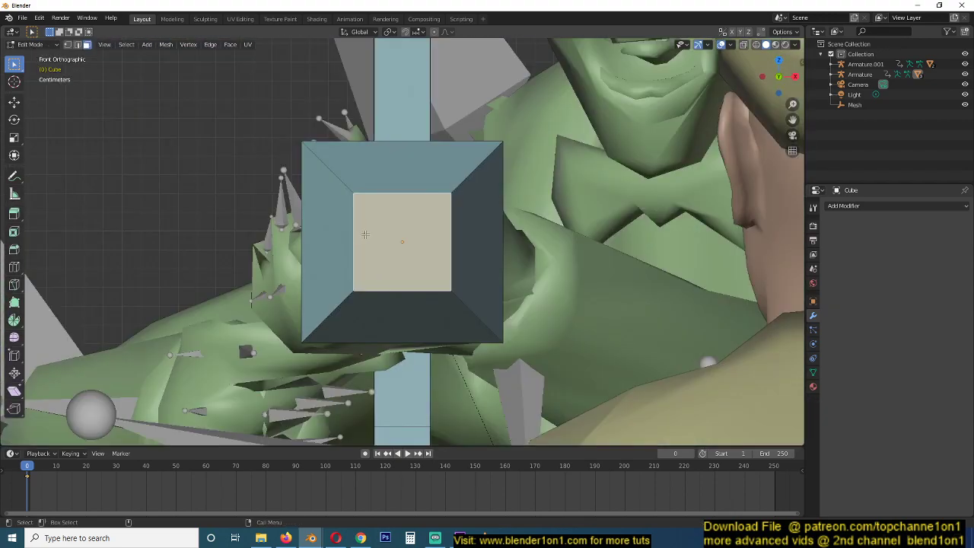
pyautogui.moveTo(363, 235); pyautogui.dragTo(291, 278, button='middle')
pyautogui.scroll(-5, 348, 268)
pyautogui.press('e')
pyautogui.rightClick(282, 263)
pyautogui.press('p')
pyautogui.click(332, 262)
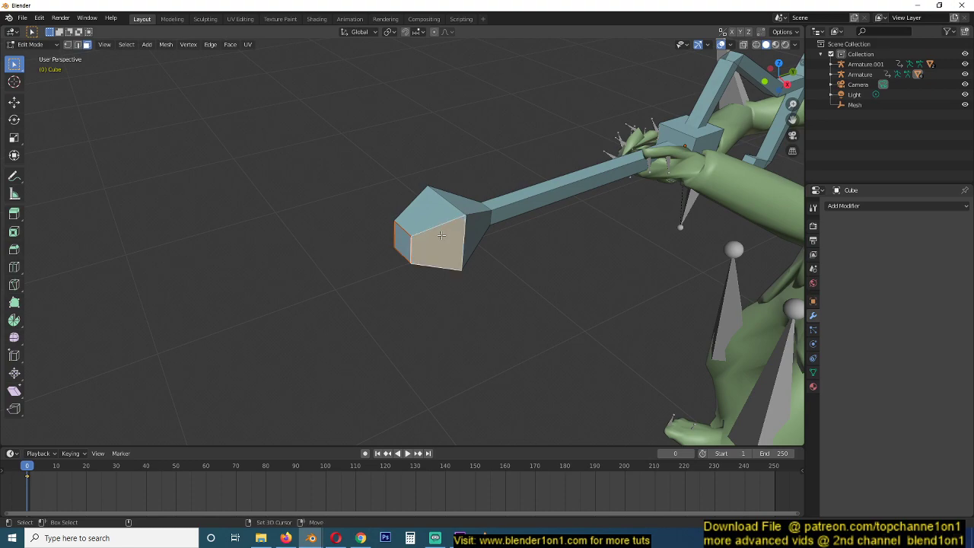
# Select the separated face in Object Mode and move it along Y and Z to just in front of the nozzle
pyautogui.press('Tab')
pyautogui.hotkey('shift', 'z')
pyautogui.click(402, 232)
pyautogui.press('g')
pyautogui.press('y')
pyautogui.click(390, 238)
pyautogui.press('z')
pyautogui.click(461, 235)
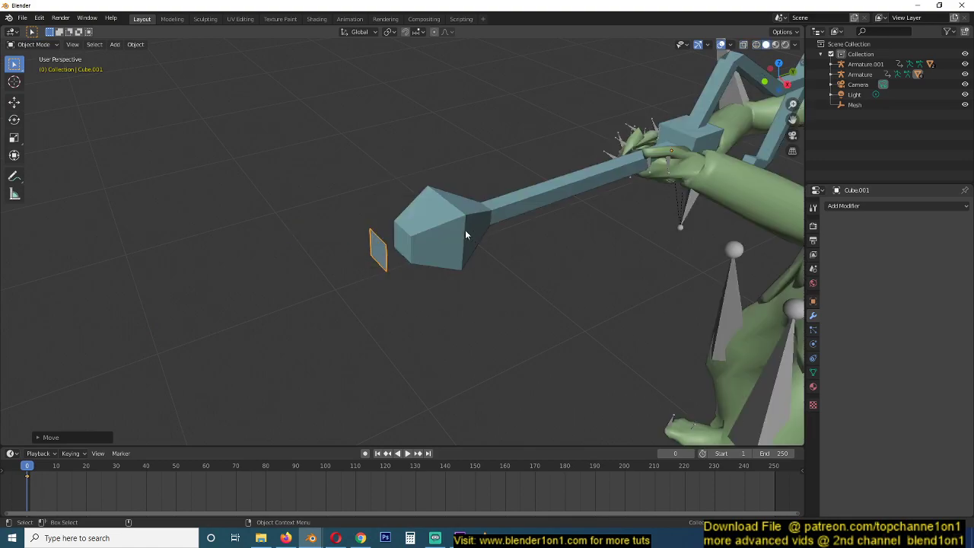
# Parent the separated face to the flamethrower with Object (Keep Transform) and check its position in the animation
pyautogui.keyDown('shift'); pyautogui.click(461, 232); pyautogui.keyUp('shift')
pyautogui.hotkey('ctrl', 'p')
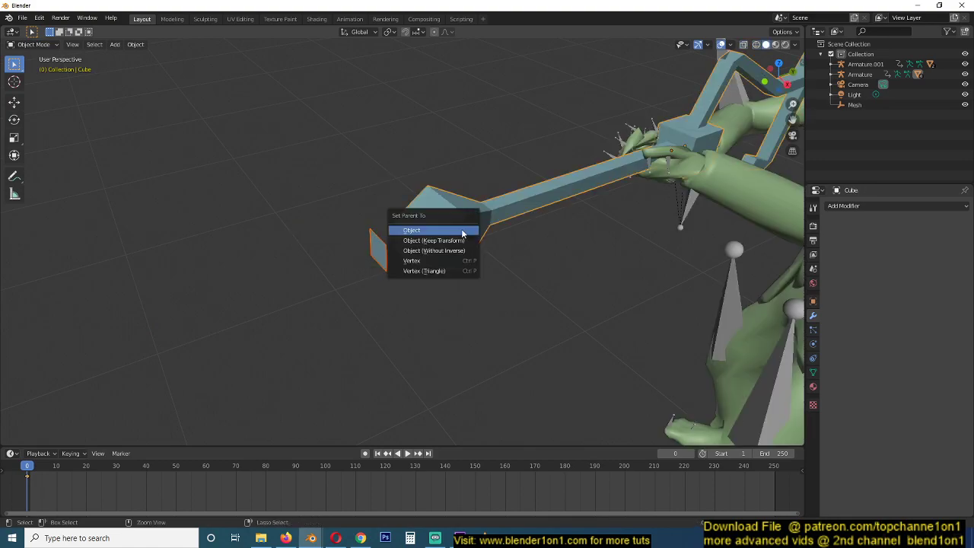
pyautogui.click(460, 239)
pyautogui.scroll(-5, 454, 249)
pyautogui.press('space')
pyautogui.press('Escape')
pyautogui.scroll(-5, 450, 264)
pyautogui.scroll(-2, 417, 267)
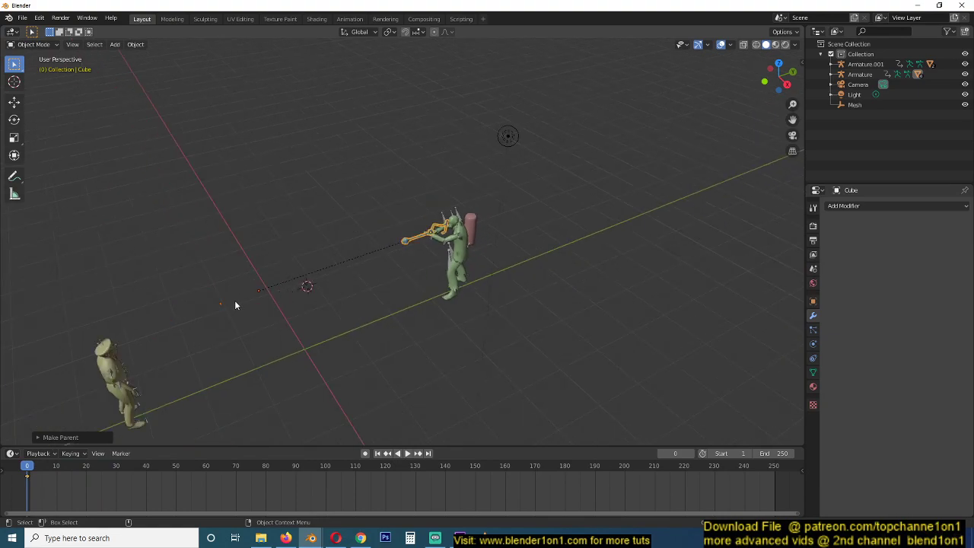
# Move the separated face along Y back to the clown's flamethrower and position it just in front of the nozzle
pyautogui.click(165, 483)
pyautogui.scroll(2, 244, 305)
pyautogui.press('g')
pyautogui.press('y')
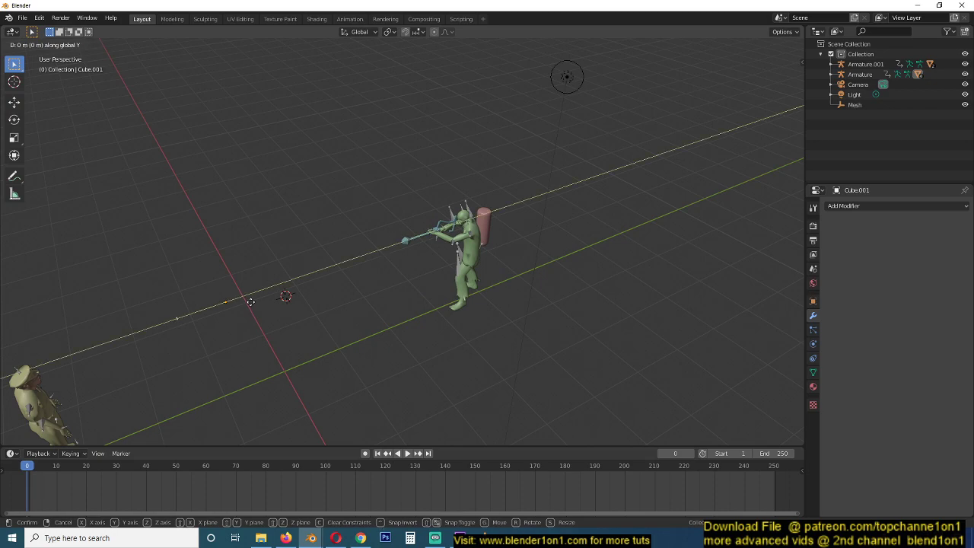
pyautogui.click(462, 249)
pyautogui.press('KP_Decimal')
pyautogui.scroll(-6, 454, 256)
pyautogui.press('g')
pyautogui.press('y')
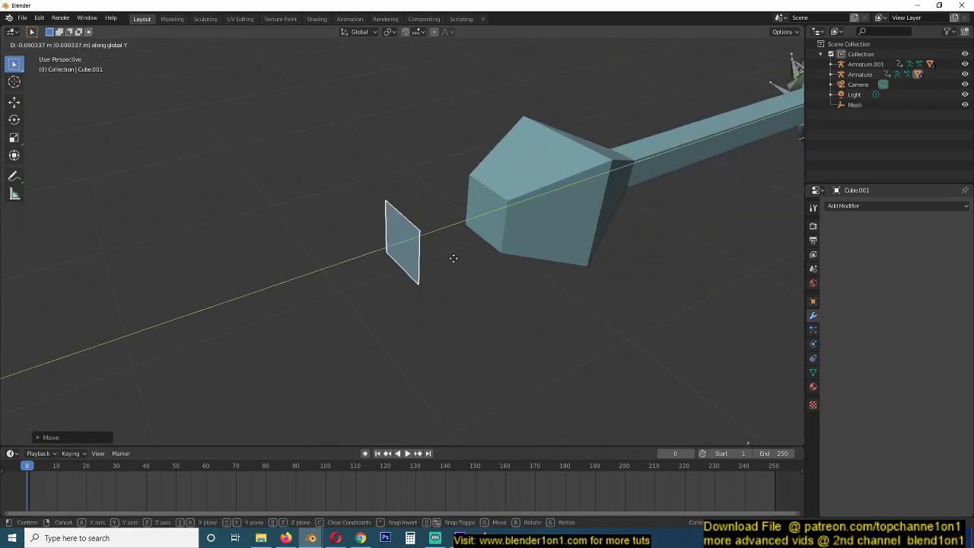
pyautogui.click(482, 256)
# Play the animation to check that the separated face follows the flamethrower's nozzle, and return to frame 0
pyautogui.scroll(-5, 483, 273)
pyautogui.press('space')
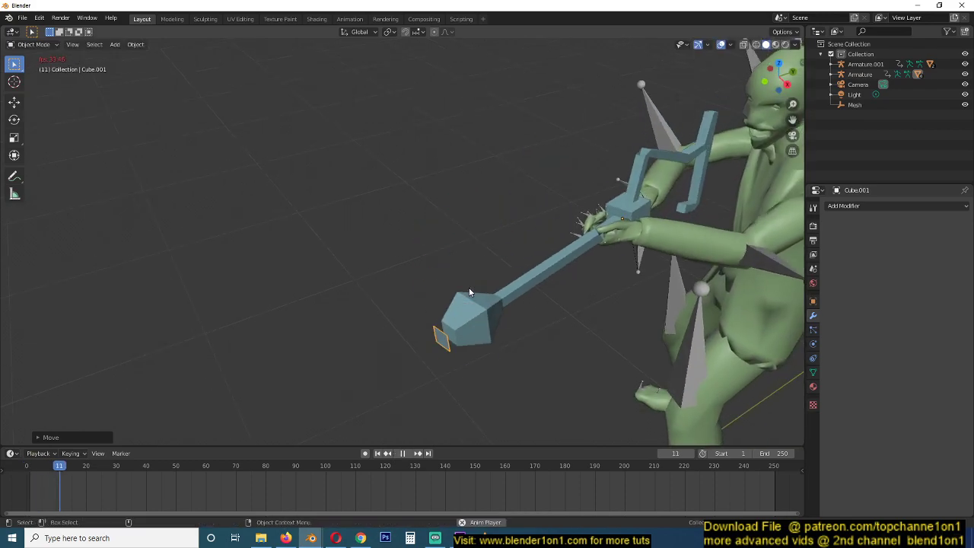
pyautogui.scroll(-5, 470, 291)
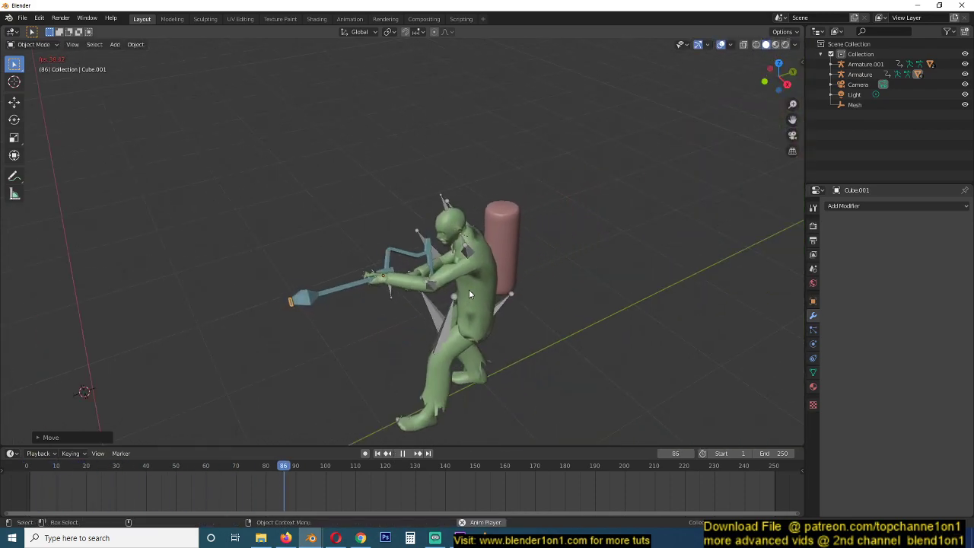
pyautogui.press('Escape')
pyautogui.scroll(-4, 470, 294)
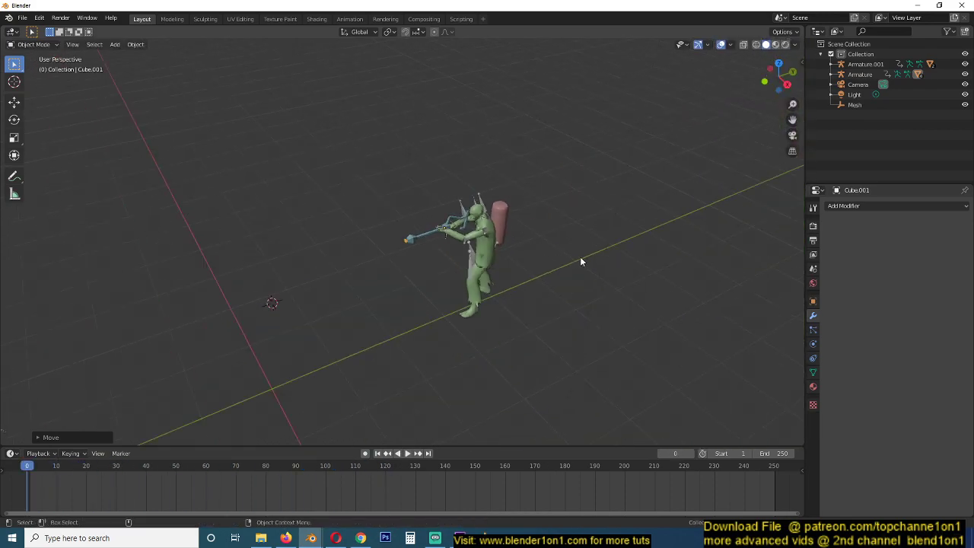
# Add an emitter particle system to the face in front of the nozzle and play the simulation
pyautogui.click(813, 330)
pyautogui.click(965, 207)
pyautogui.press('space')
pyautogui.keyDown('shift'); pyautogui.moveTo(549, 323); pyautogui.dragTo(615, 191, button='middle'); pyautogui.keyUp('shift')
pyautogui.scroll(-5, 514, 269)
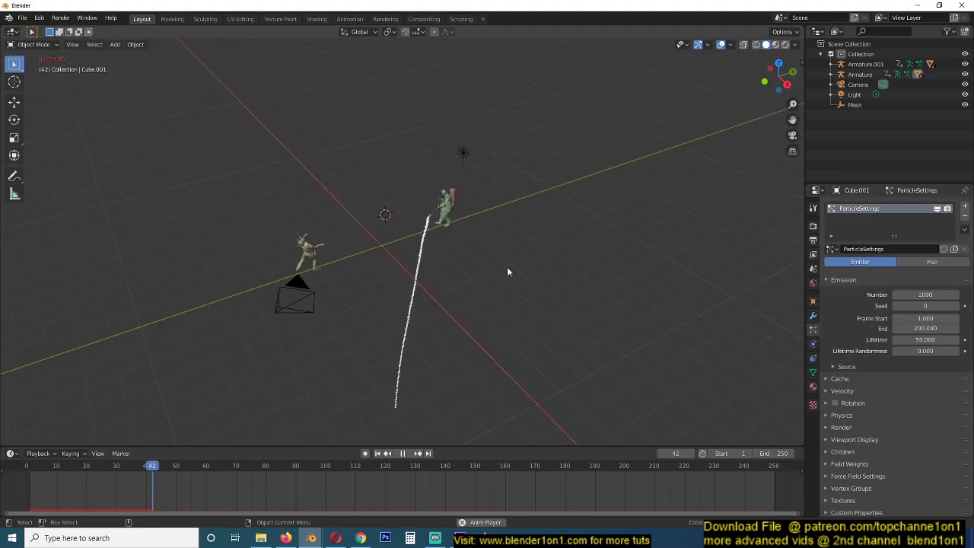
# Add a ground plane centred on the world origin and enlarge it along X and Y to extend beneath both characters
pyautogui.scroll(2, 378, 254)
pyautogui.hotkey('shift', 'a')
pyautogui.moveTo(358, 252)
pyautogui.click(390, 253)
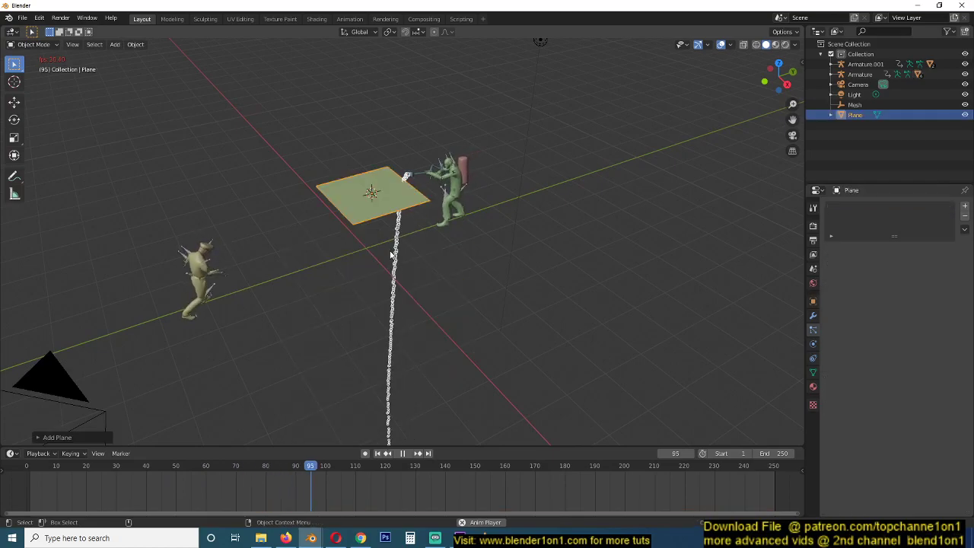
pyautogui.hotkey('alt', 'g')
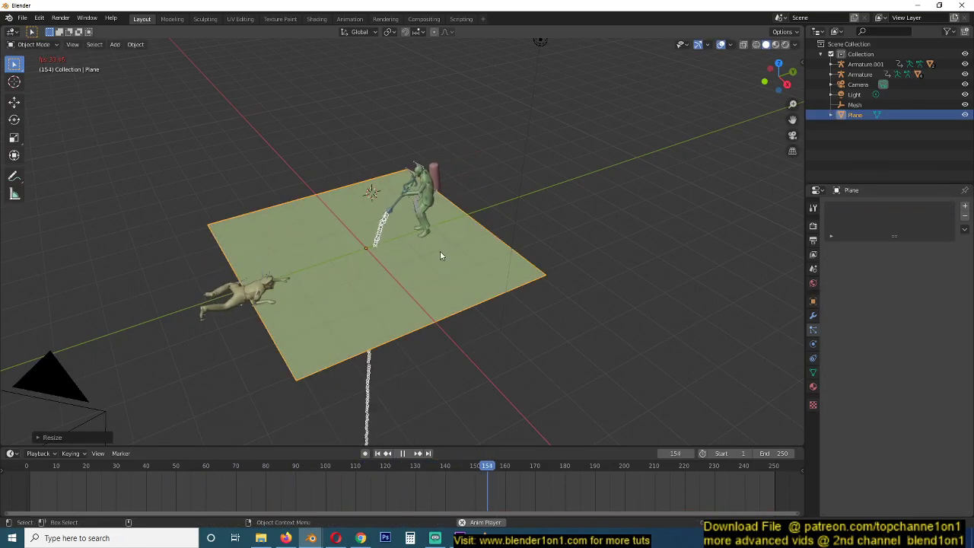
pyautogui.click(565, 222)
pyautogui.press('s')
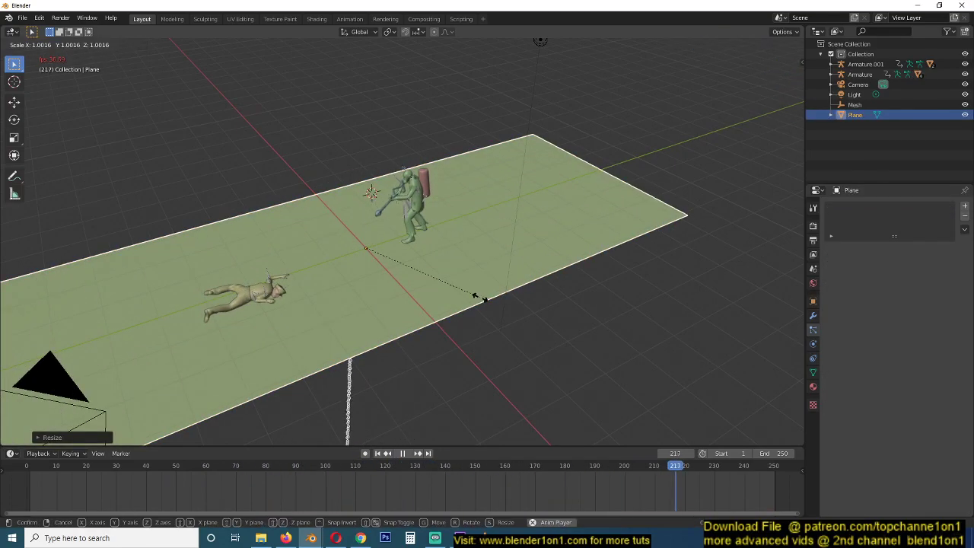
pyautogui.press('x')
pyautogui.click(527, 330)
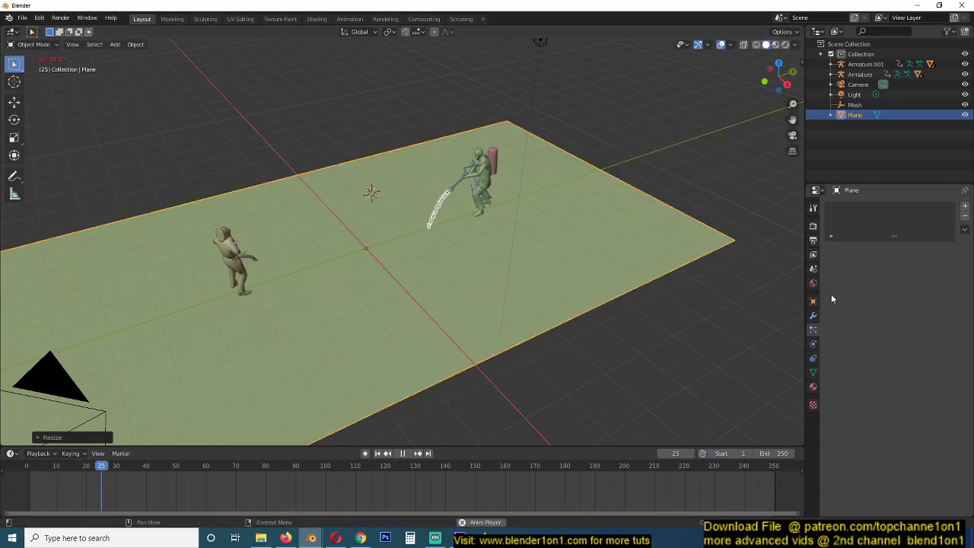
# Enable Collision on the ground plane with stickiness 1, damping 0.090 randomized 0.522, and friction 0.366 randomized 1
pyautogui.click(813, 345)
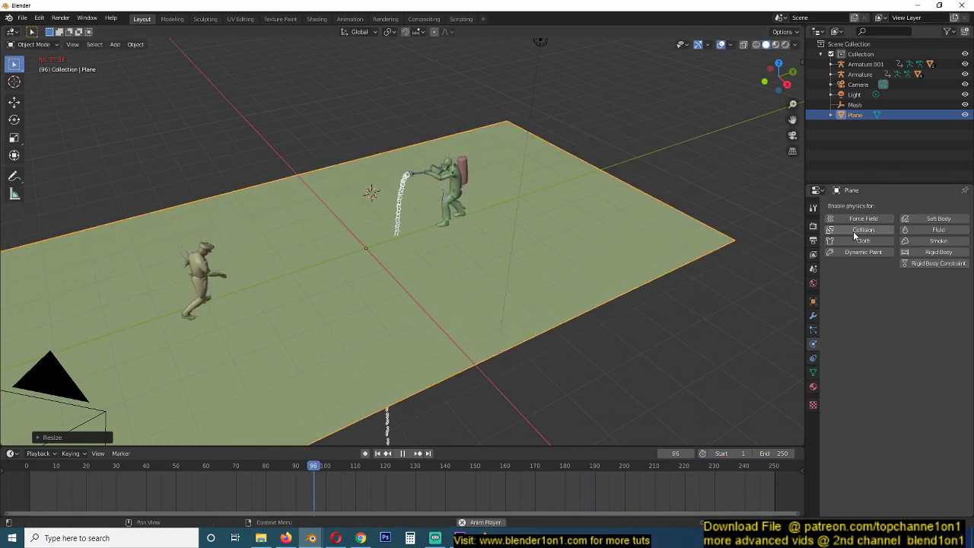
pyautogui.click(860, 231)
pyautogui.moveTo(673, 270); pyautogui.dragTo(533, 241, button='middle')
pyautogui.moveTo(514, 274); pyautogui.dragTo(496, 261, button='middle')
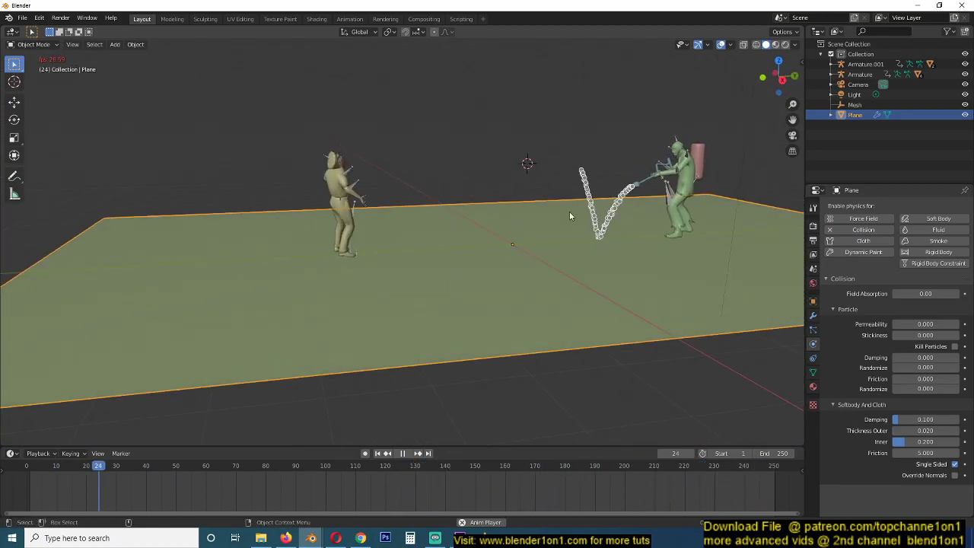
pyautogui.click(911, 335)
pyautogui.write('1')
pyautogui.press('Return')
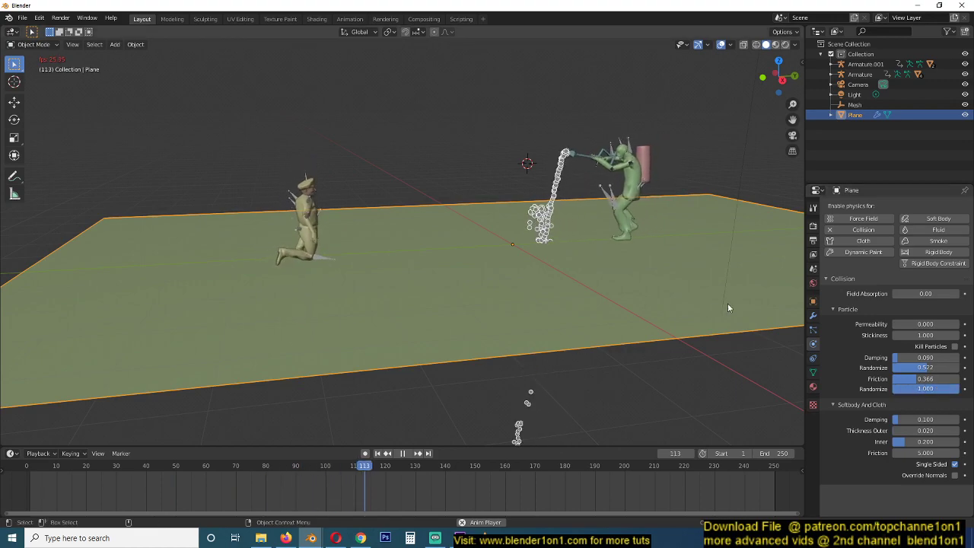
# Set the nozzle emitter's normal particle velocity to 5 m/s
pyautogui.click(536, 204)
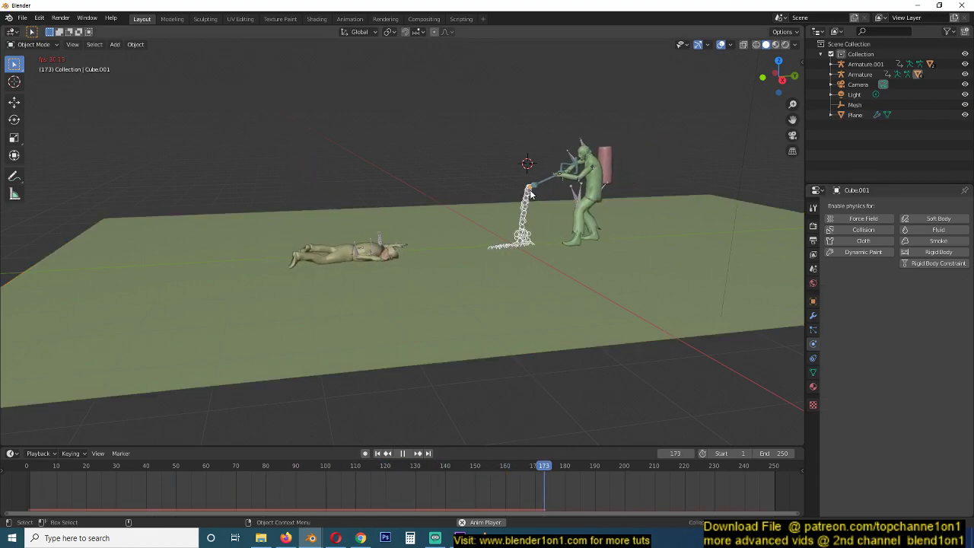
pyautogui.click(813, 330)
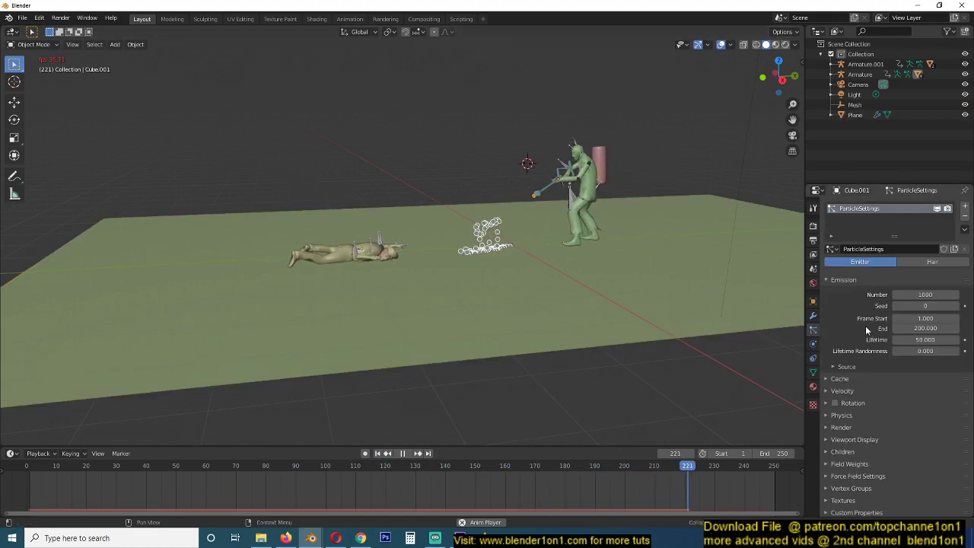
pyautogui.click(869, 390)
pyautogui.scroll(-2, 898, 378)
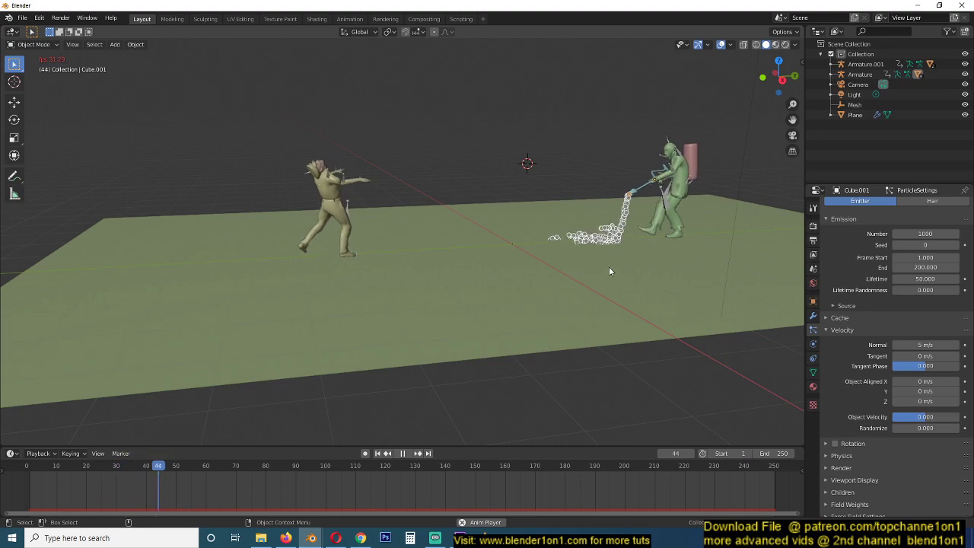
pyautogui.moveTo(598, 278)
pyautogui.mouseDown(button='middle')
pyautogui.moveTo(711, 293)
pyautogui.moveTo(587, 289)
pyautogui.mouseUp(button='middle')
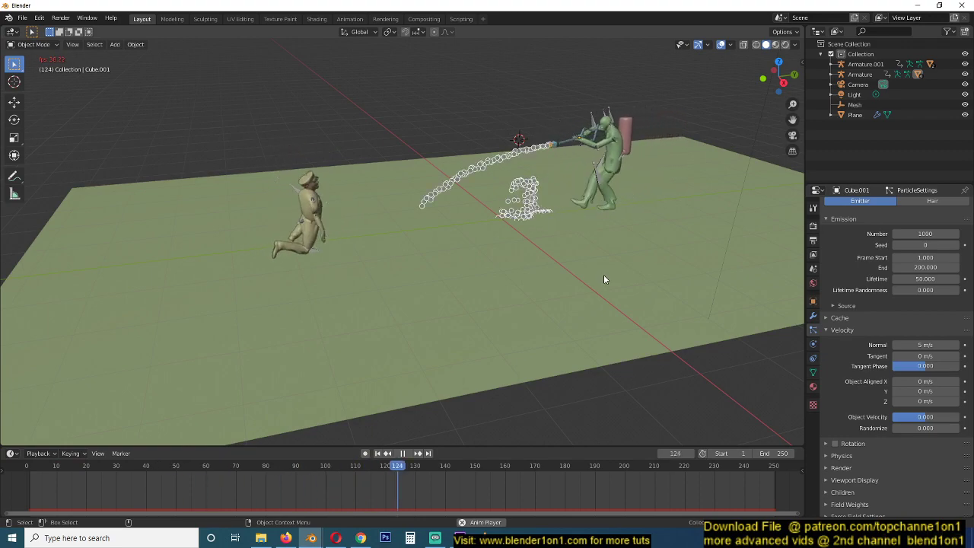
# Stop the simulation, go back to frame 132, and replay the particle stream from there
pyautogui.press('space')
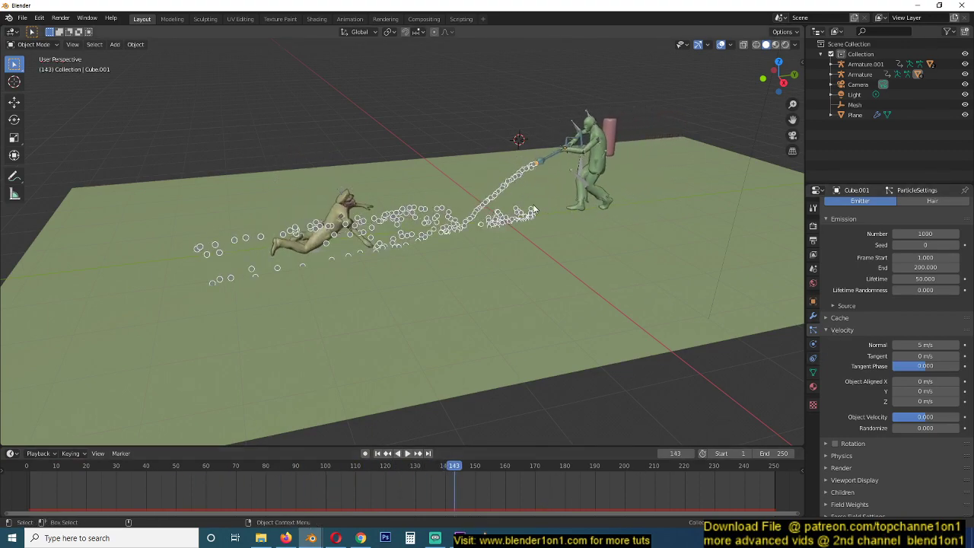
pyautogui.moveTo(533, 501); pyautogui.dragTo(421, 489)
pyautogui.press('Tab')
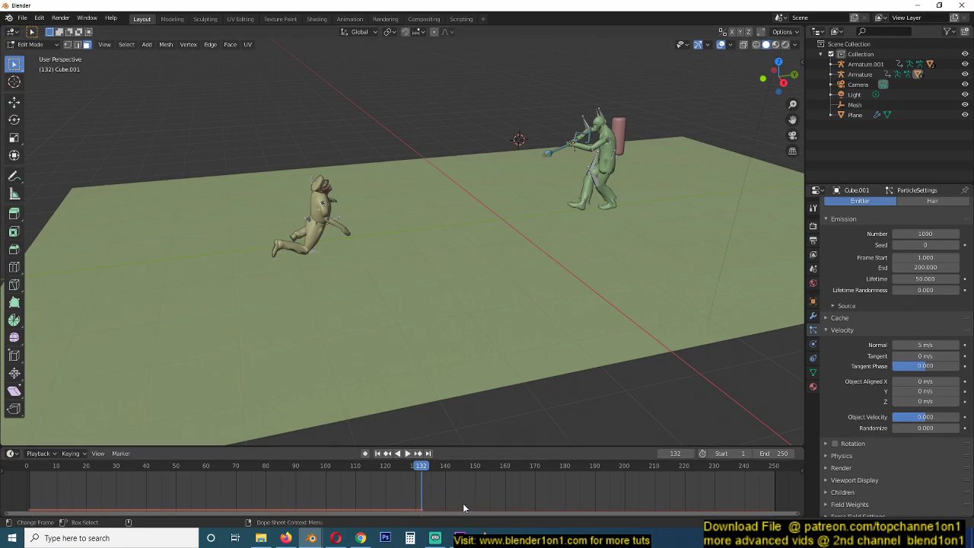
pyautogui.press('Tab')
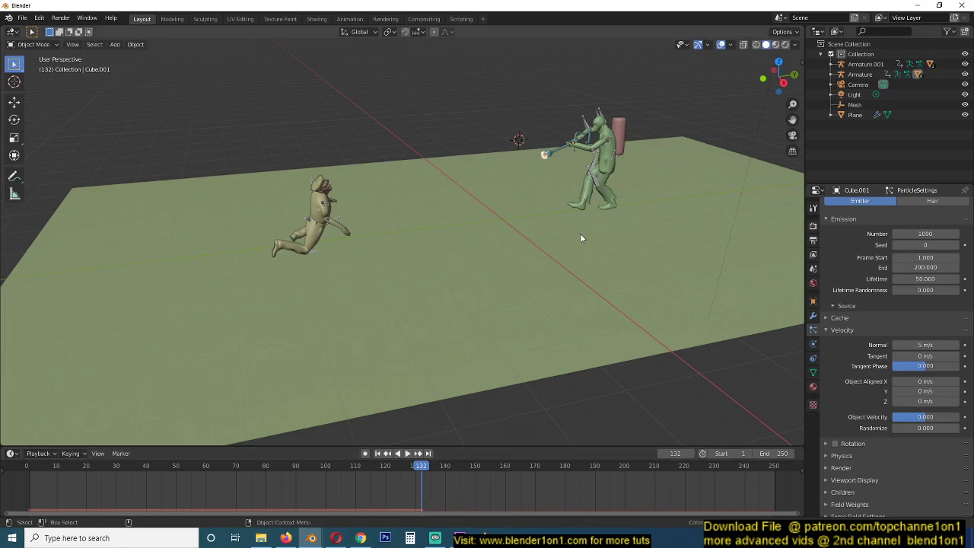
pyautogui.press('space')
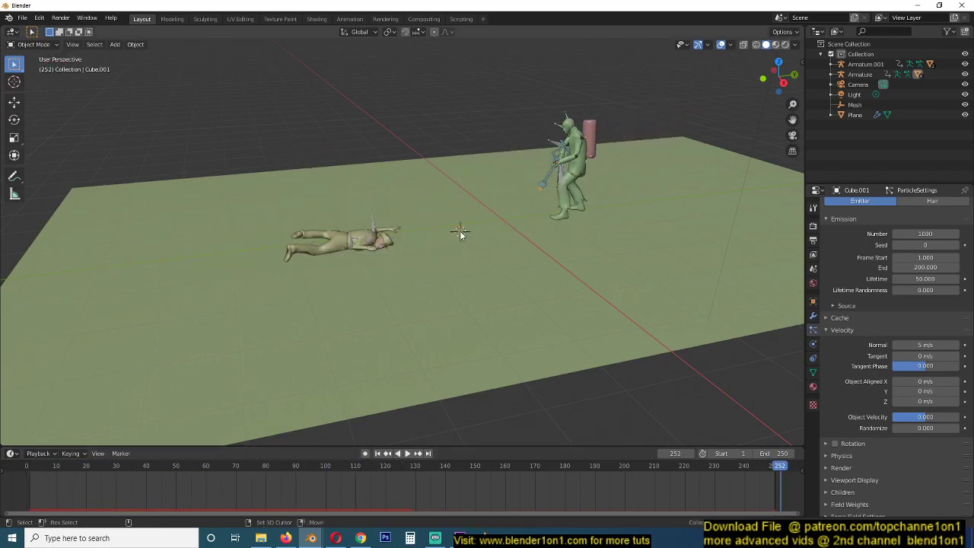
# Add a Turbulence force field on the ground between the two characters and play the simulation
pyautogui.hotkey('shift', 'a')
pyautogui.moveTo(471, 404)
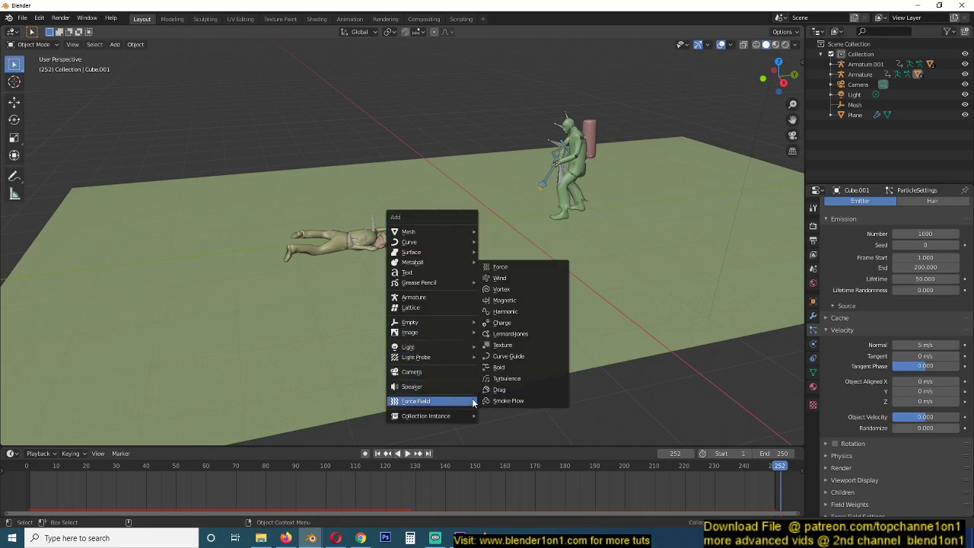
pyautogui.click(521, 380)
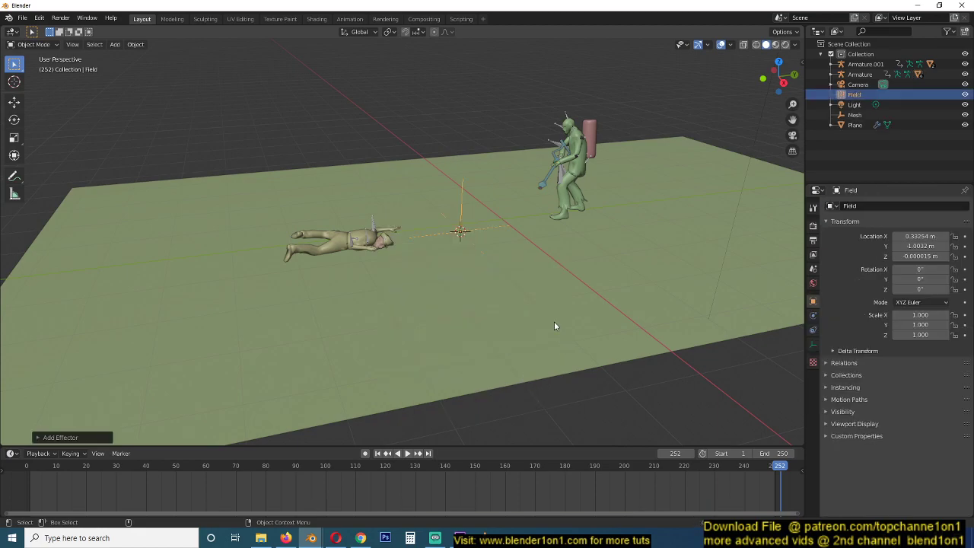
pyautogui.press('space')
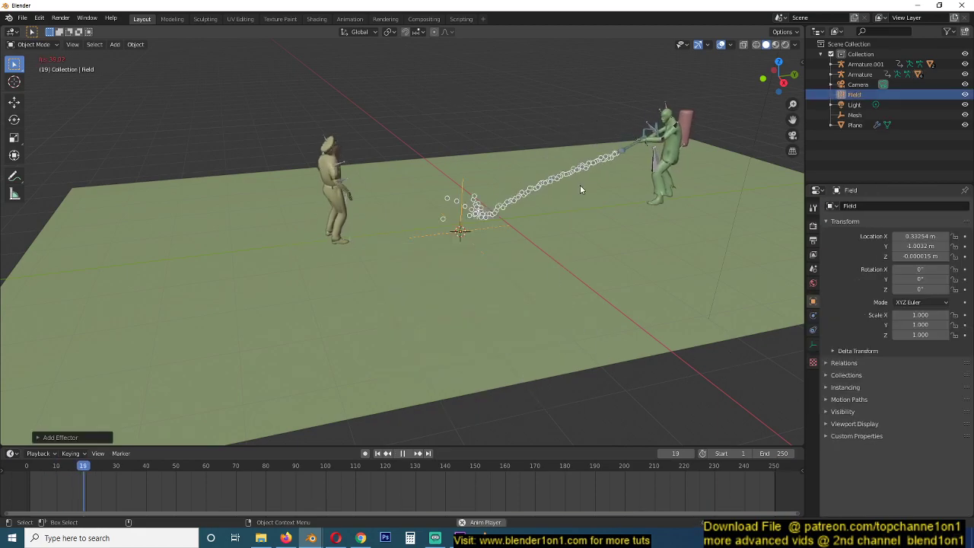
# Set the turbulence field's strength to 100 and replay the simulation, skipping through the frames
pyautogui.click(813, 316)
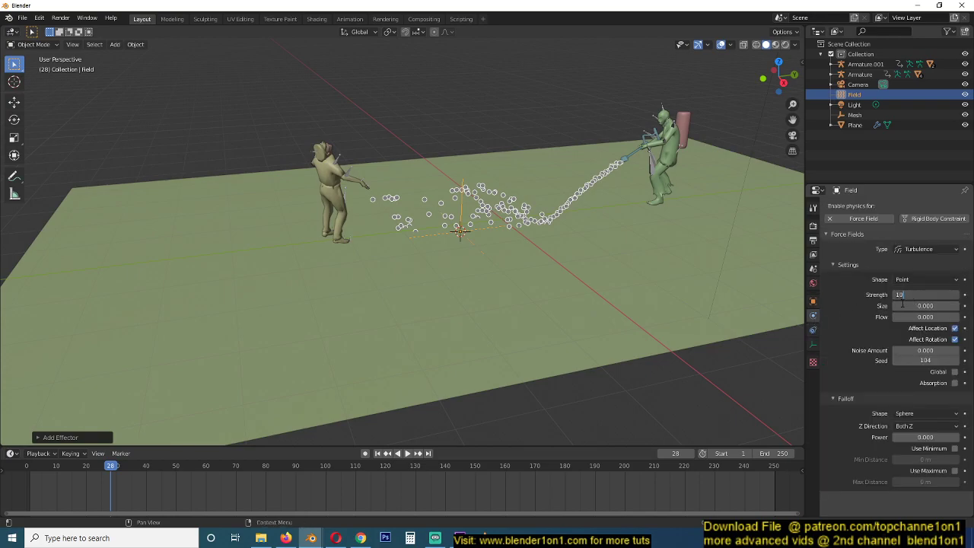
pyautogui.press('Return')
pyautogui.click(37, 492)
pyautogui.press('space')
pyautogui.click(442, 469)
pyautogui.click(680, 473)
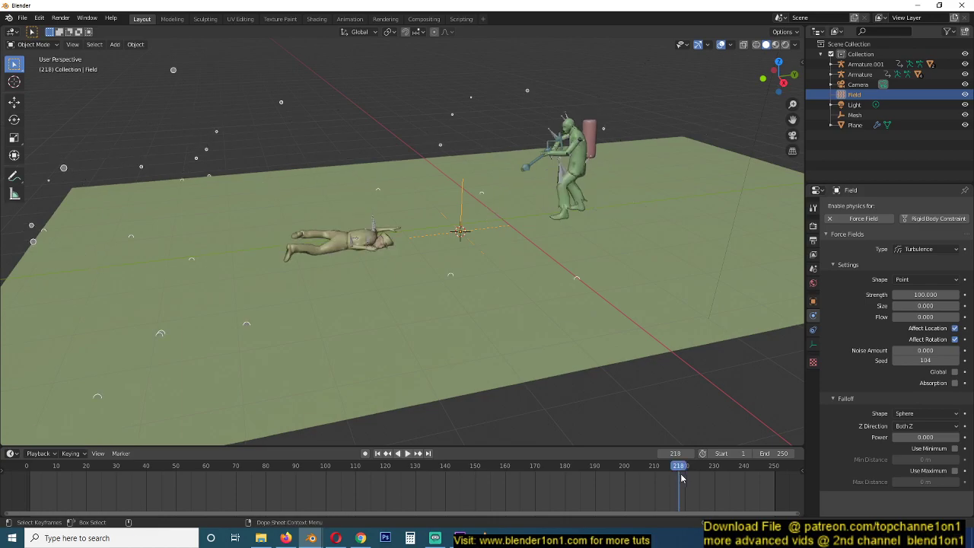
pyautogui.click(768, 480)
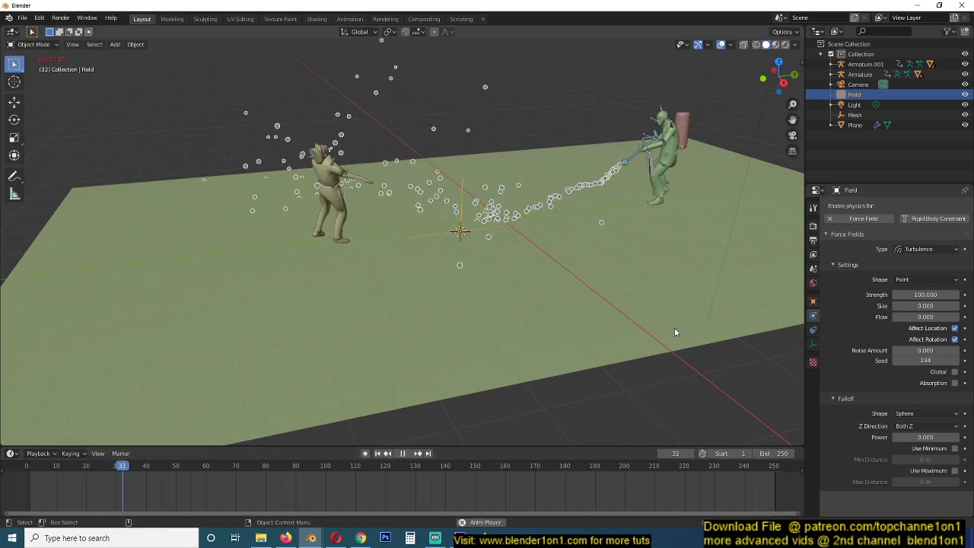
# Set the turbulence field's strength to 10 while the simulation plays
pyautogui.click(932, 296)
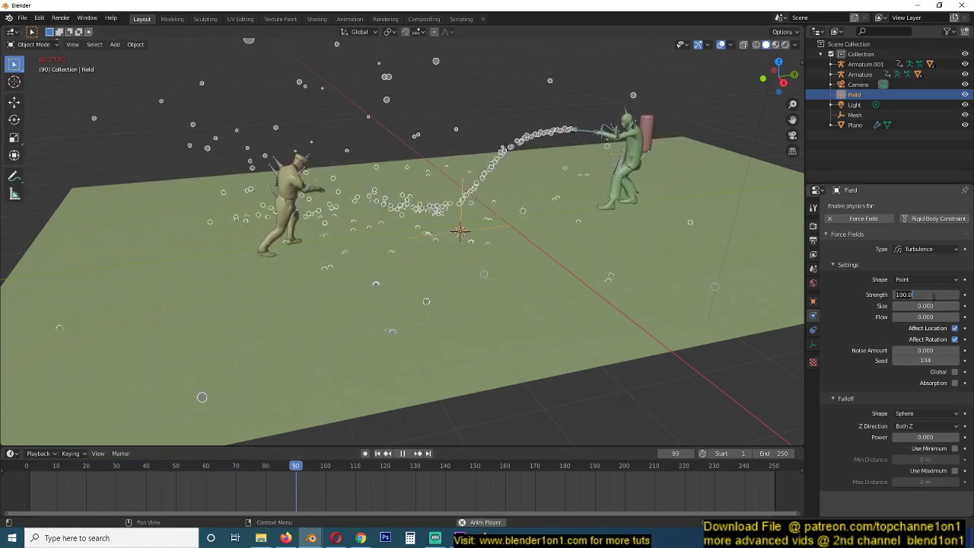
pyautogui.write('10')
pyautogui.press('Return')
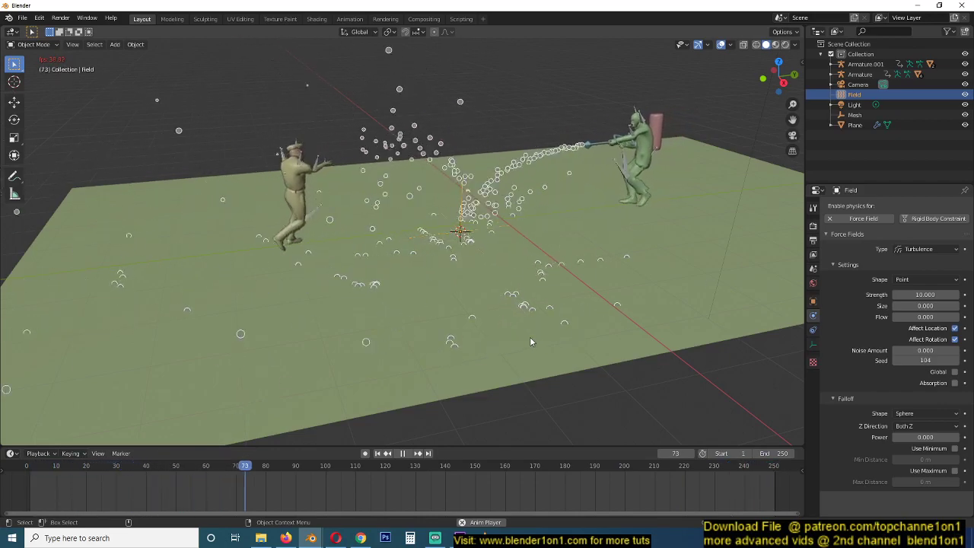
# Set both the strength and the size of the turbulence field to 5 and replay the simulation
pyautogui.press('space')
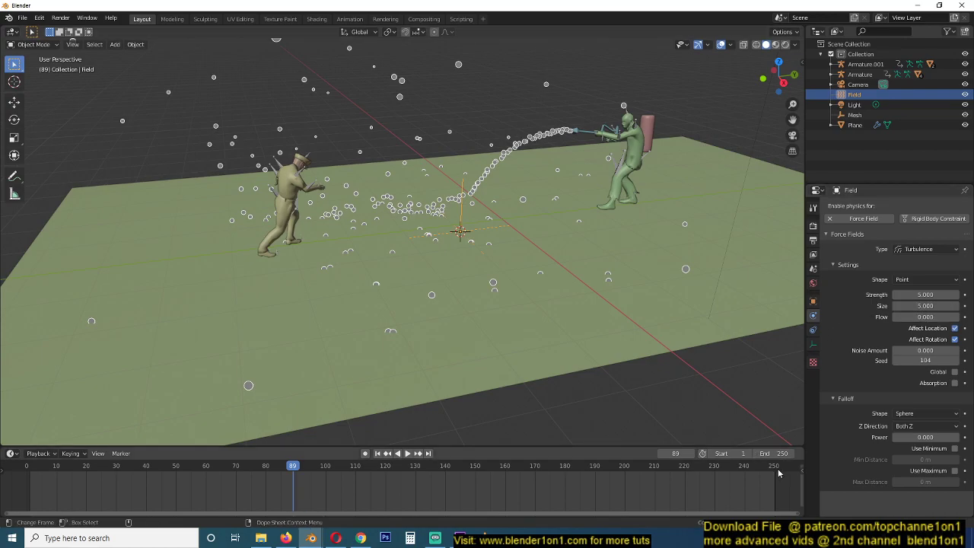
pyautogui.press('space')
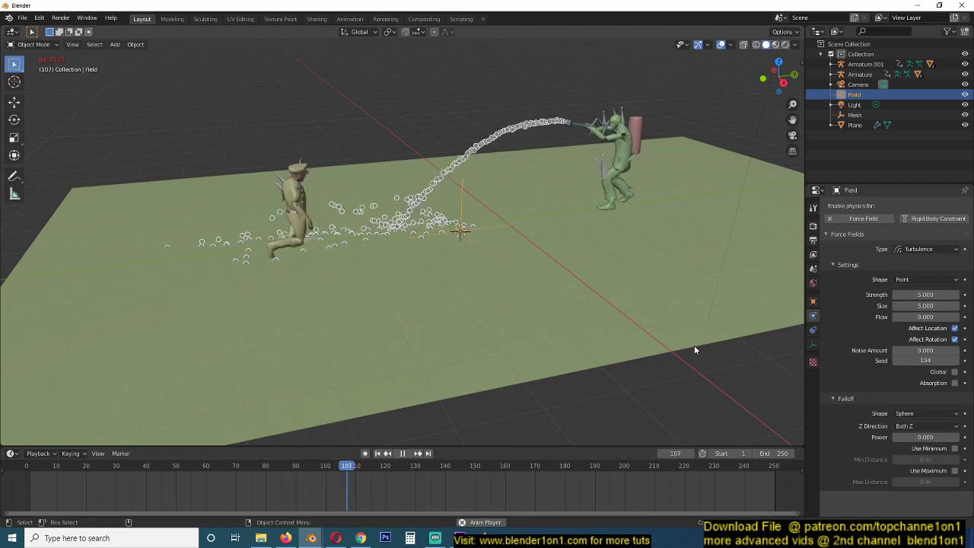
pyautogui.press('space')
# Add a cube and raise it above the ground plane between the two characters
pyautogui.moveTo(528, 307); pyautogui.dragTo(465, 280, button='middle')
pyautogui.hotkey('shift', 'a')
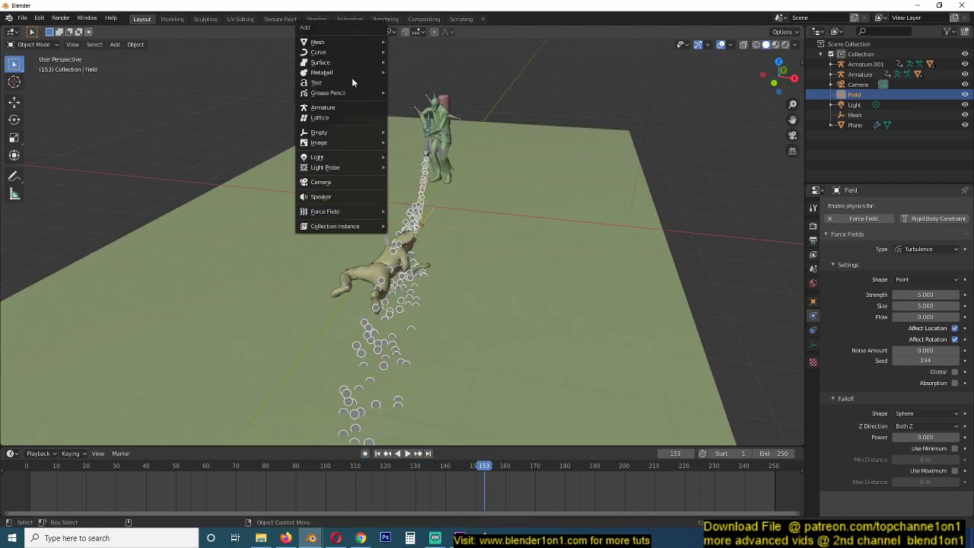
pyautogui.moveTo(353, 45)
pyautogui.click(416, 51)
pyautogui.scroll(-1, 492, 133)
pyautogui.moveTo(495, 251); pyautogui.dragTo(461, 254, button='middle')
pyautogui.press('g')
pyautogui.click(472, 217)
# Enlarge the cube along X and Y to span the area around both characters
pyautogui.click(613, 231)
pyautogui.moveTo(614, 232); pyautogui.dragTo(548, 247, button='middle')
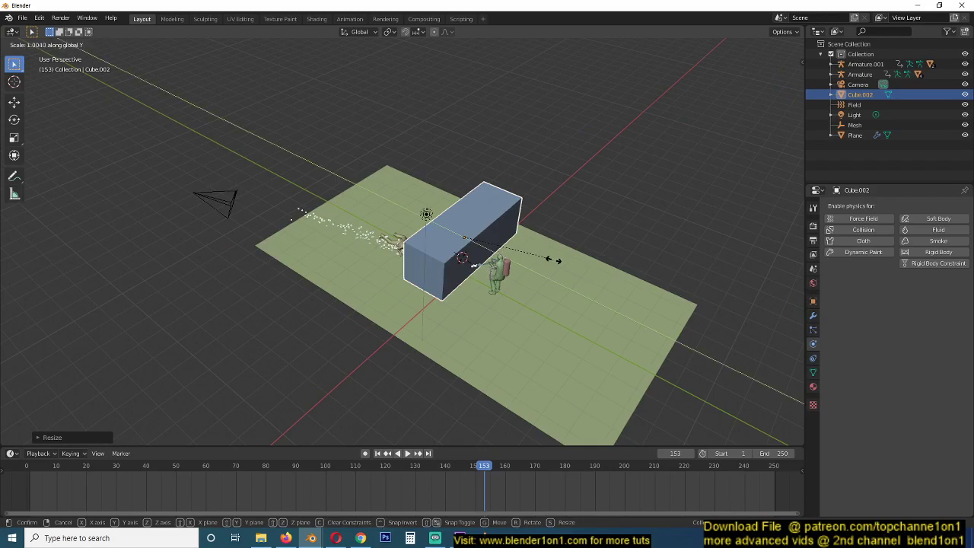
pyautogui.click(94, 357)
# Stretch the cube along Z in front view until its base reaches the ground plane
pyautogui.press('KP_1')
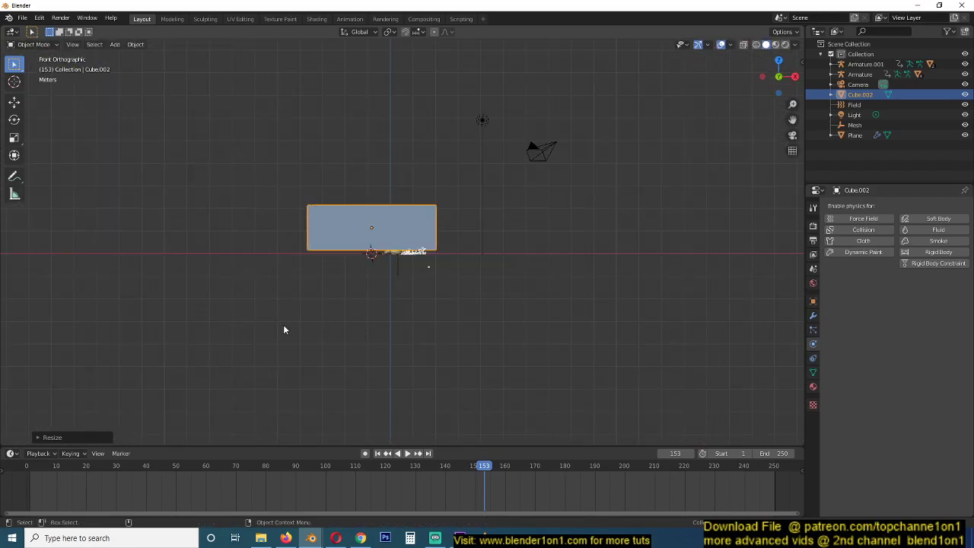
pyautogui.scroll(3, 306, 305)
pyautogui.press('a')
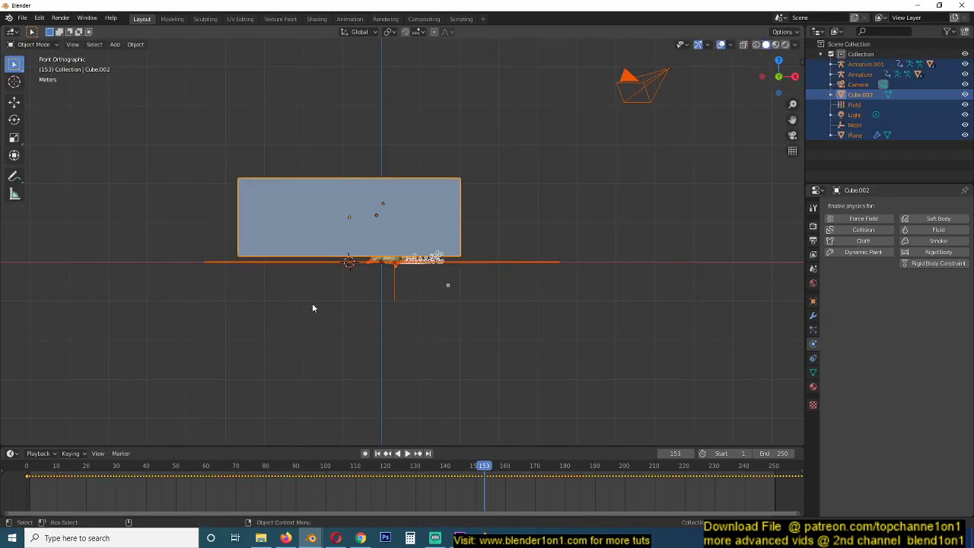
pyautogui.click(447, 204)
pyautogui.press('a')
pyautogui.rightClick(413, 261)
pyautogui.click(476, 222)
pyautogui.click(459, 215)
pyautogui.press('s')
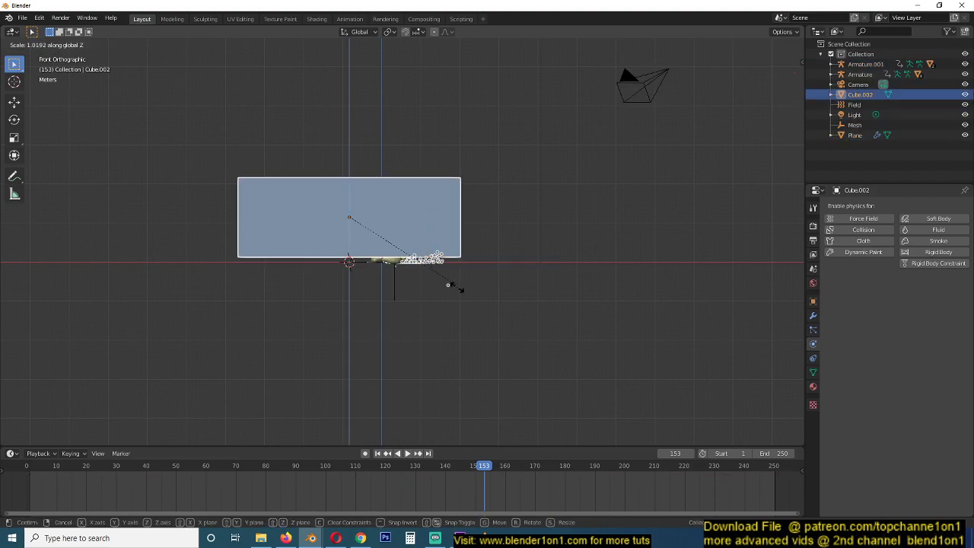
pyautogui.press('z')
pyautogui.click(467, 327)
# Centre the cube around both characters in top view with wireframe shading and scale it along X
pyautogui.moveTo(353, 323); pyautogui.dragTo(370, 345, button='middle')
pyautogui.press('KP_7')
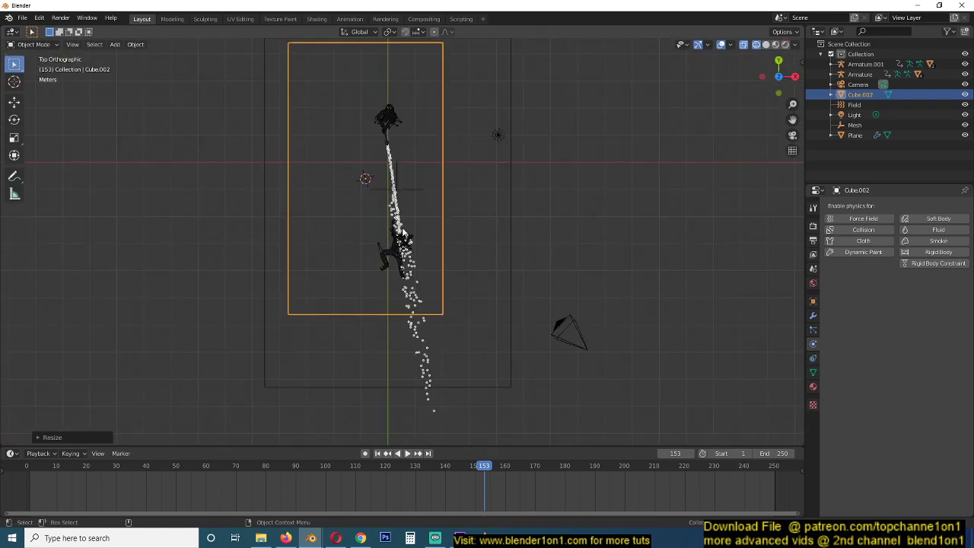
pyautogui.press('g')
pyautogui.click(457, 243)
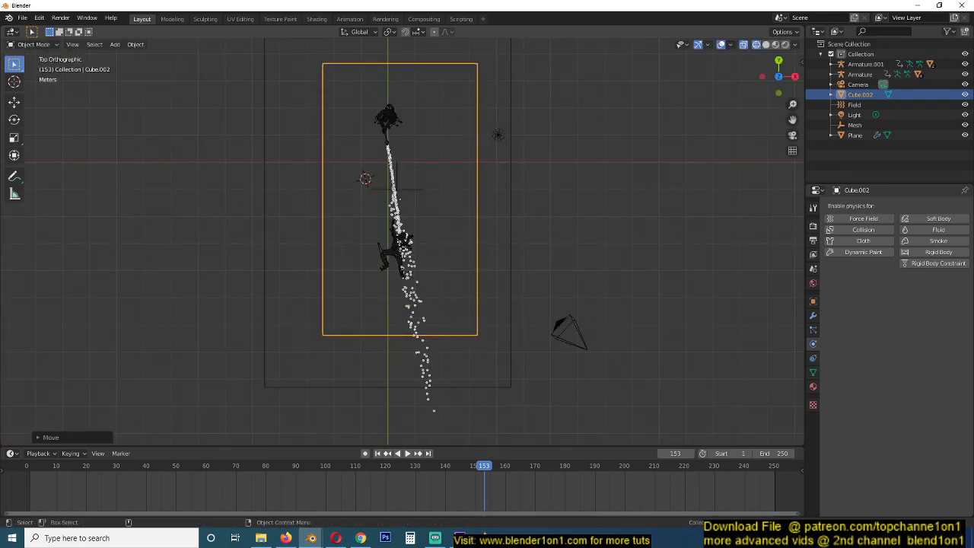
pyautogui.press('s')
pyautogui.press('x')
pyautogui.click(487, 220)
# Make the cube taller along Z and move it up so that its base sits on the ground plane
pyautogui.press('KP_3')
pyautogui.scroll(2, 474, 261)
pyautogui.press('s')
pyautogui.press('z')
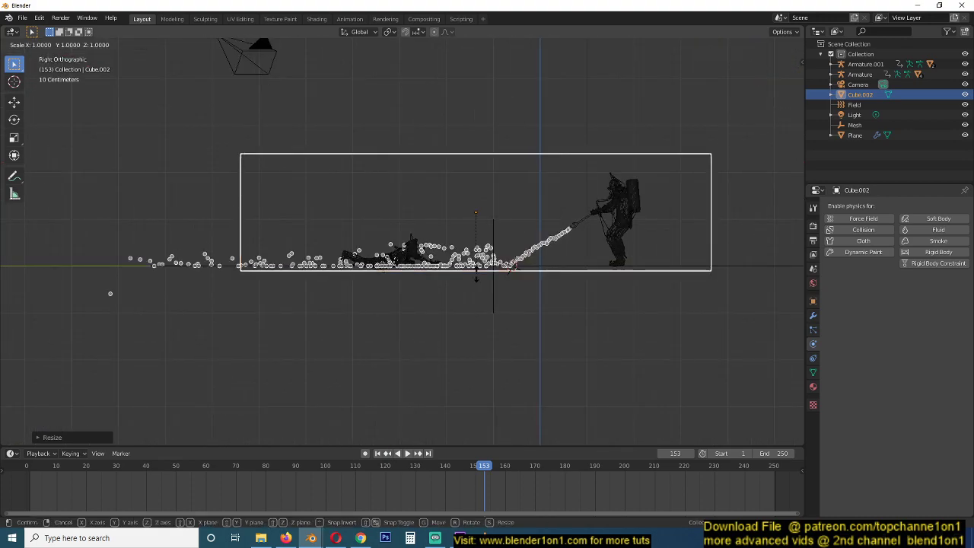
pyautogui.click(504, 333)
pyautogui.press('g')
pyautogui.press('z')
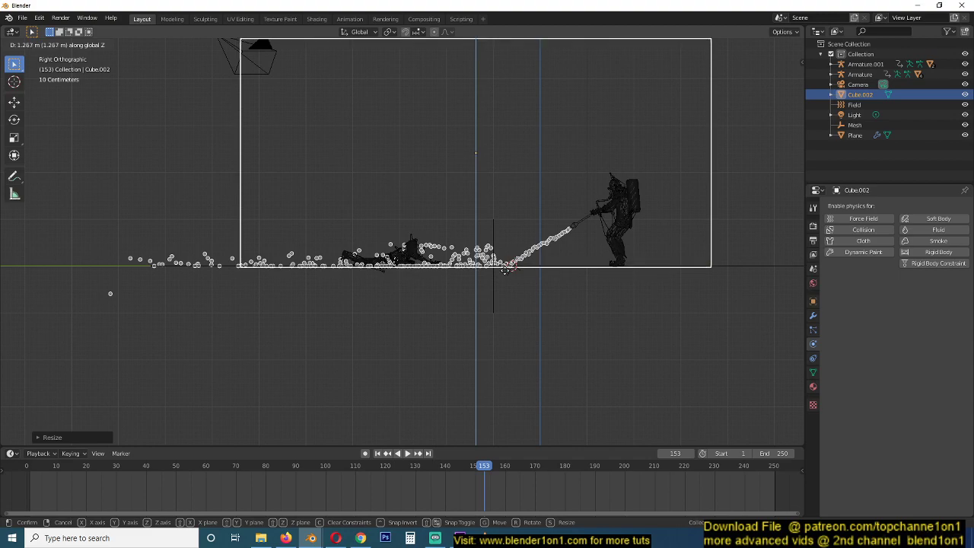
pyautogui.click(506, 271)
# Return to solid shading and enable Smoke physics on the large cube with type Domain
pyautogui.press('z')
pyautogui.click(572, 275)
pyautogui.moveTo(578, 282); pyautogui.dragTo(669, 328, button='middle')
pyautogui.scroll(-3, 669, 328)
pyautogui.moveTo(579, 288); pyautogui.dragTo(590, 321, button='middle')
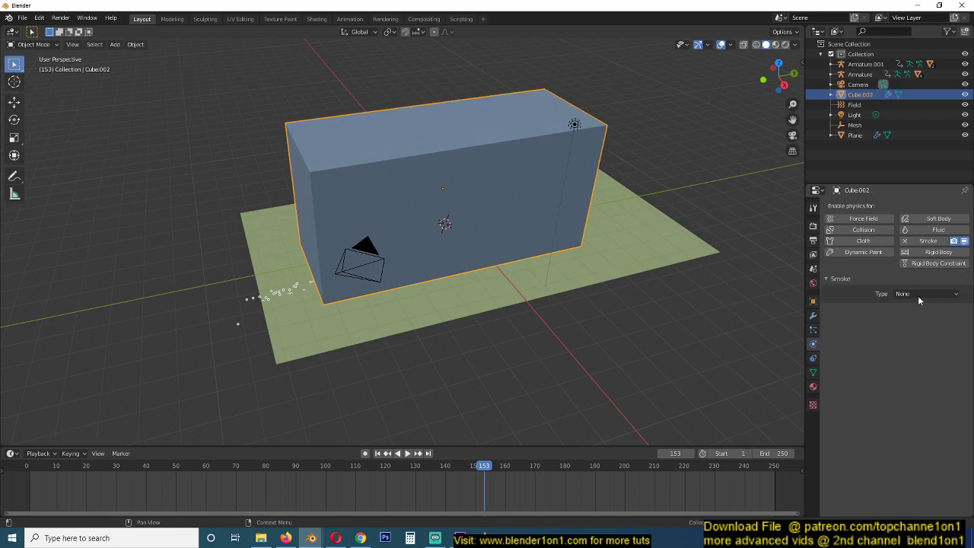
pyautogui.click(915, 316)
# Enable Smoke physics with type Flow on the emitter cube at the flamethrower nozzle
pyautogui.moveTo(656, 271); pyautogui.dragTo(644, 306, button='middle')
pyautogui.scroll(4, 643, 306)
pyautogui.click(520, 201)
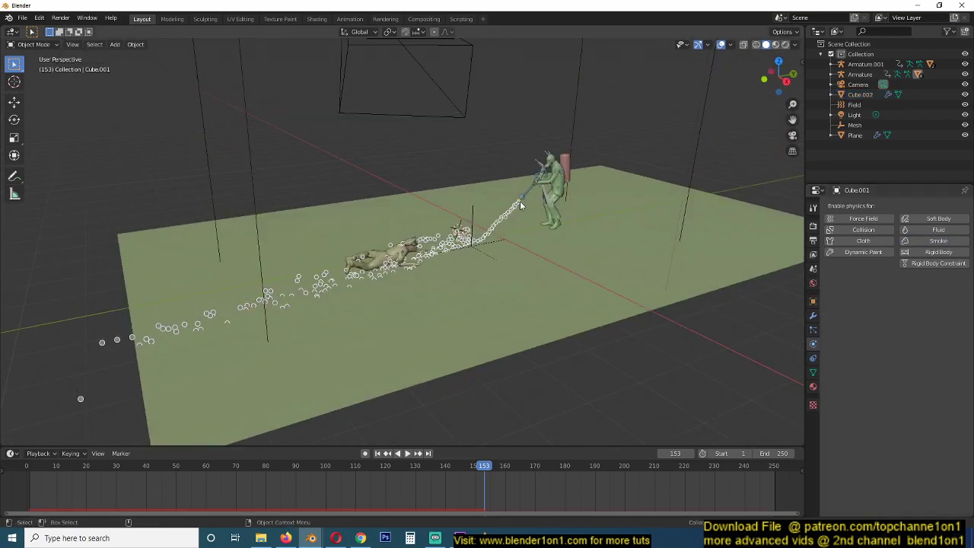
pyautogui.click(520, 201)
pyautogui.click(520, 200)
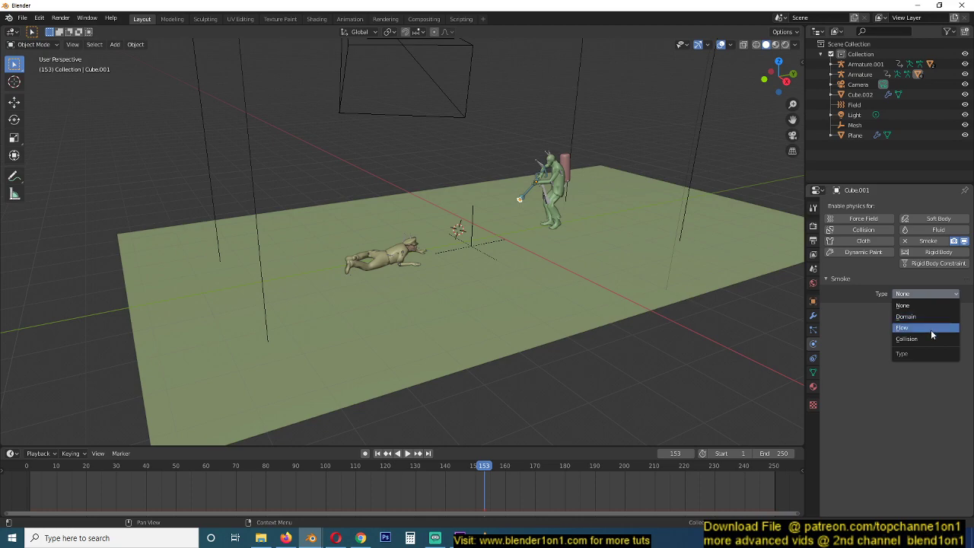
pyautogui.click(931, 329)
# Set the nozzle emitter's flow type to Fire + Smoke and play the simulation
pyautogui.click(911, 326)
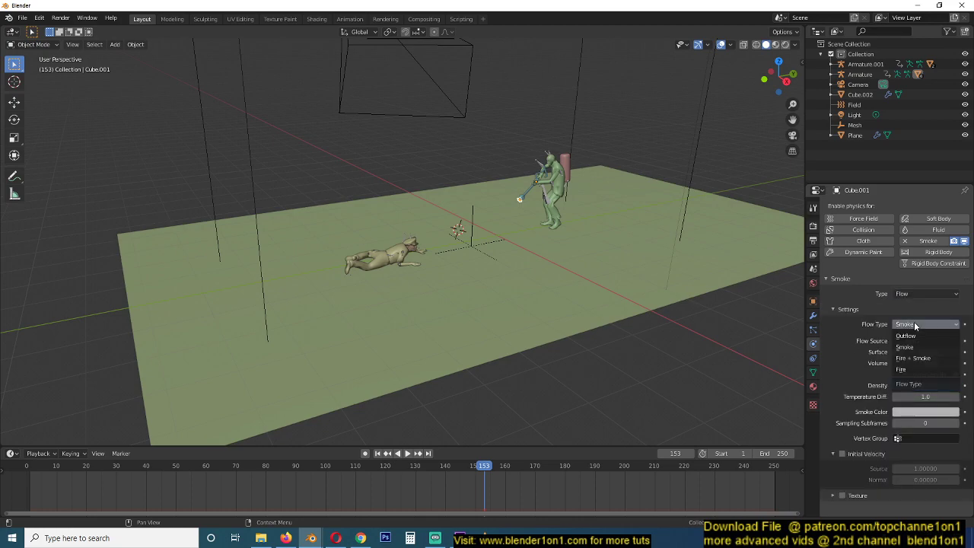
pyautogui.click(912, 359)
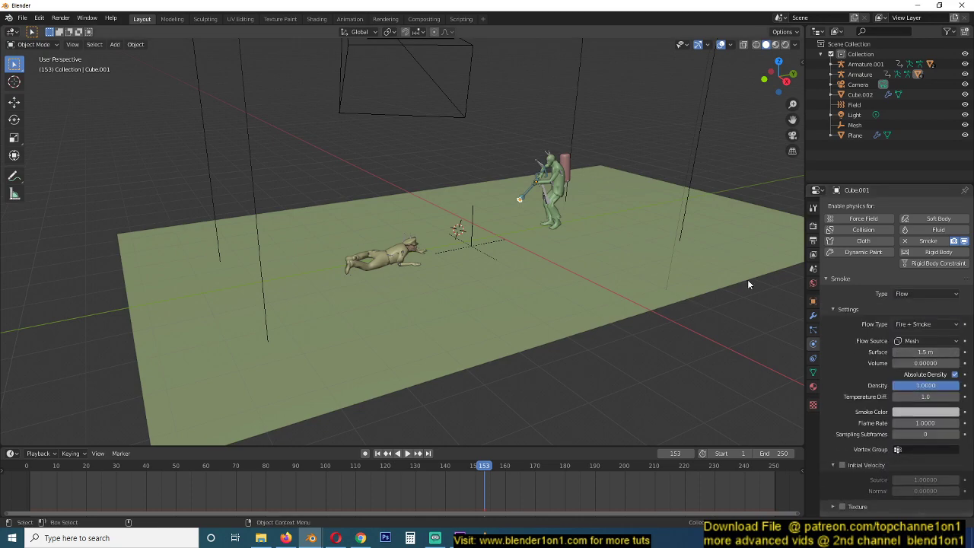
pyautogui.press('space')
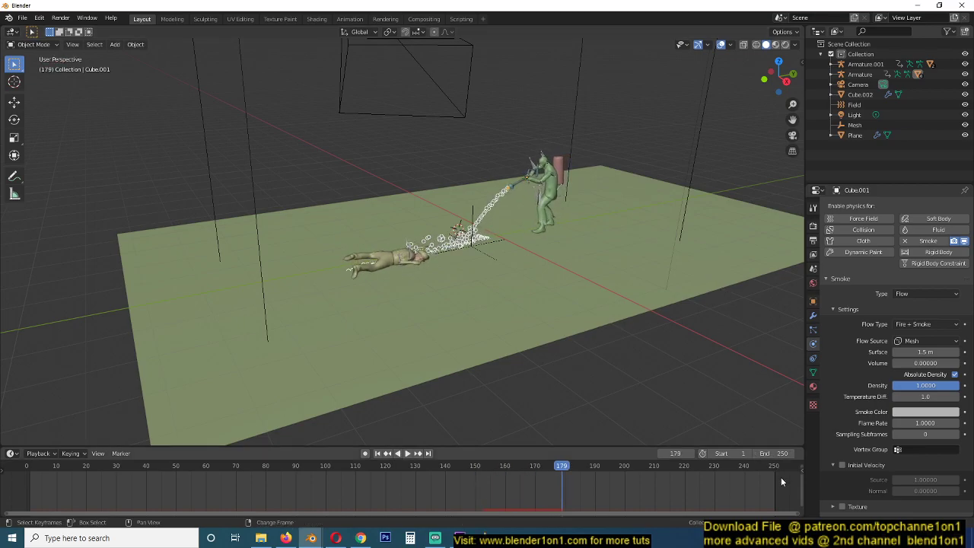
pyautogui.moveTo(741, 346); pyautogui.dragTo(609, 318, button='middle')
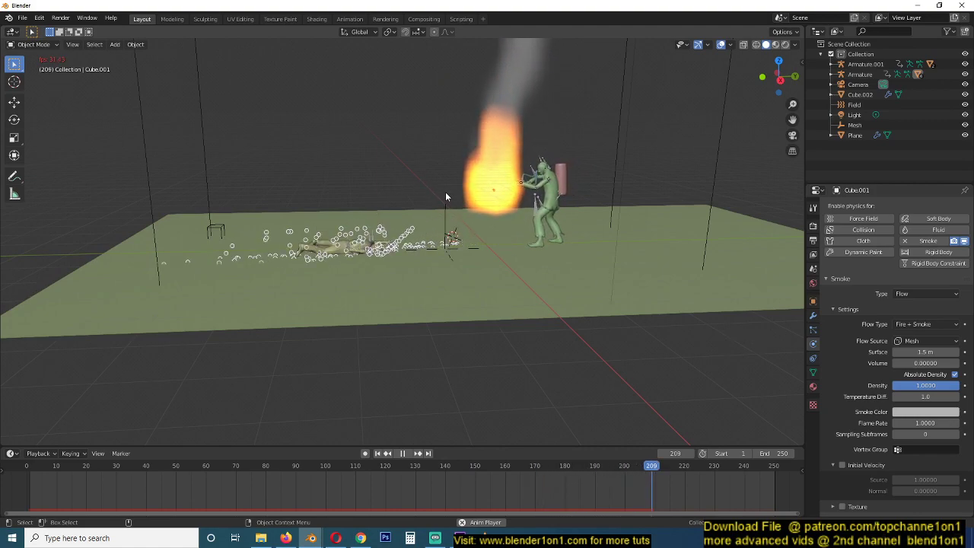
# Change the nozzle emitter's flow source to Particle System and assign the ParticleSettings system
pyautogui.click(906, 341)
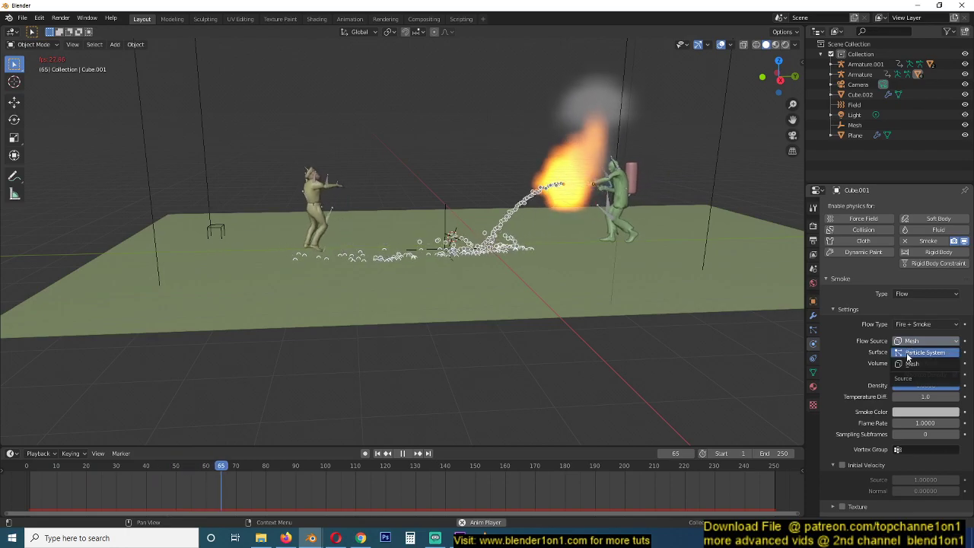
pyautogui.click(908, 354)
pyautogui.click(913, 352)
pyautogui.click(891, 366)
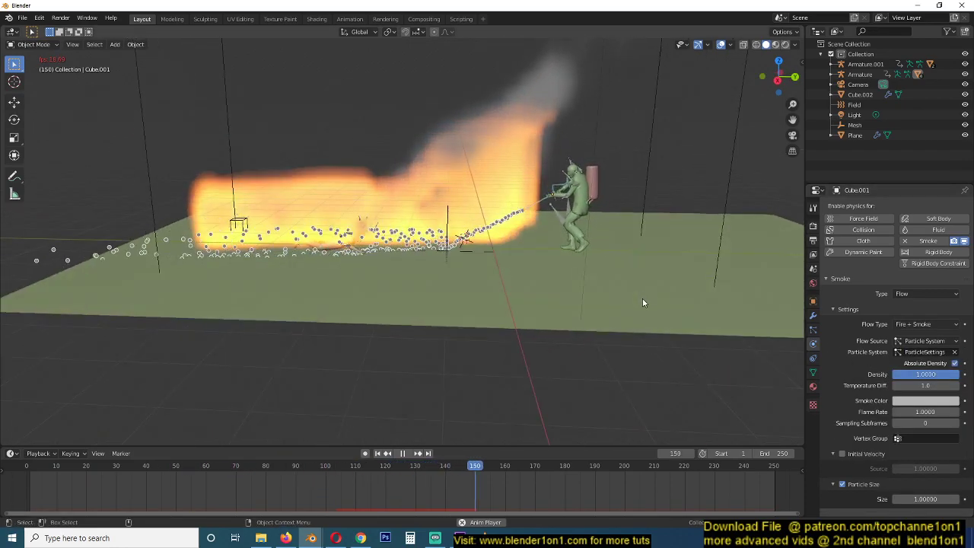
pyautogui.moveTo(507, 254); pyautogui.dragTo(476, 266, button='middle')
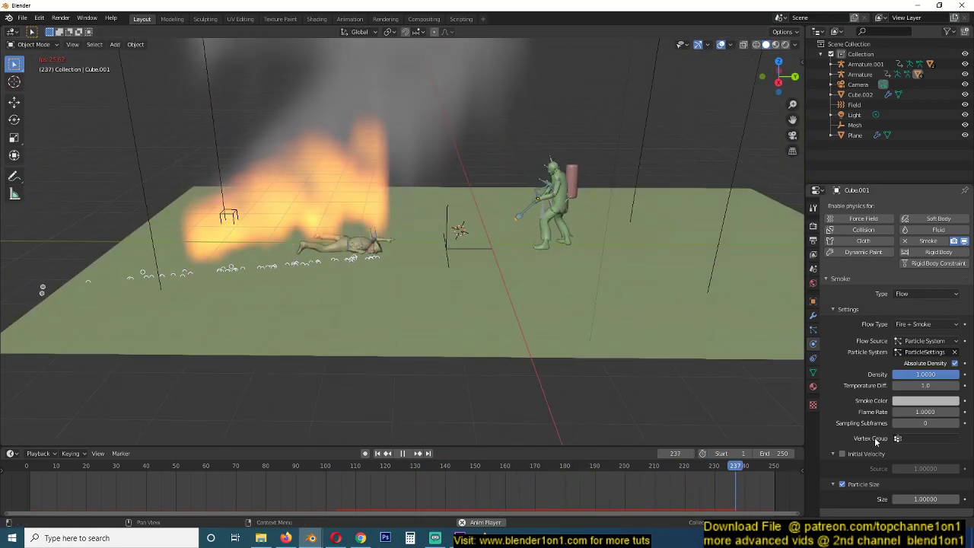
# Enable Initial Velocity on the nozzle's smoke flow and set its source value to 2
pyautogui.click(846, 455)
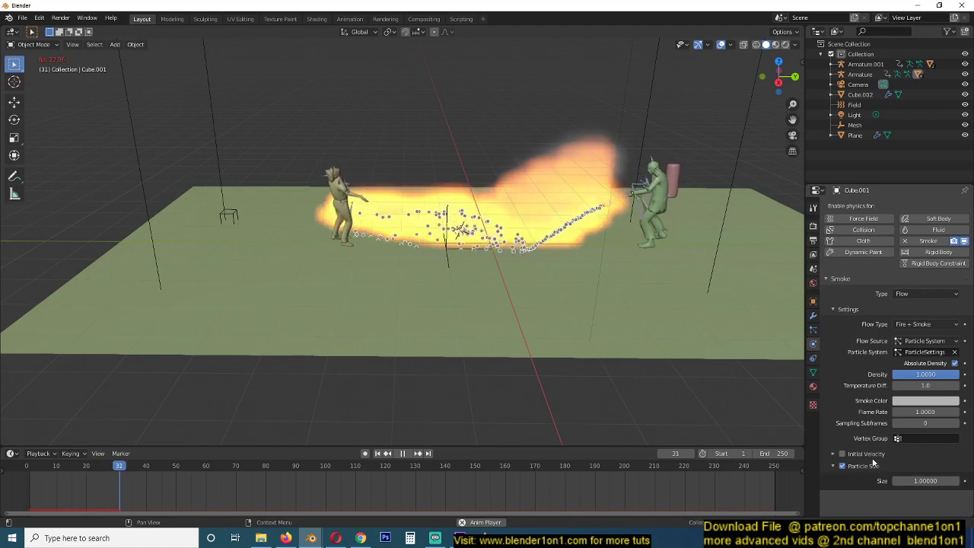
pyautogui.click(866, 453)
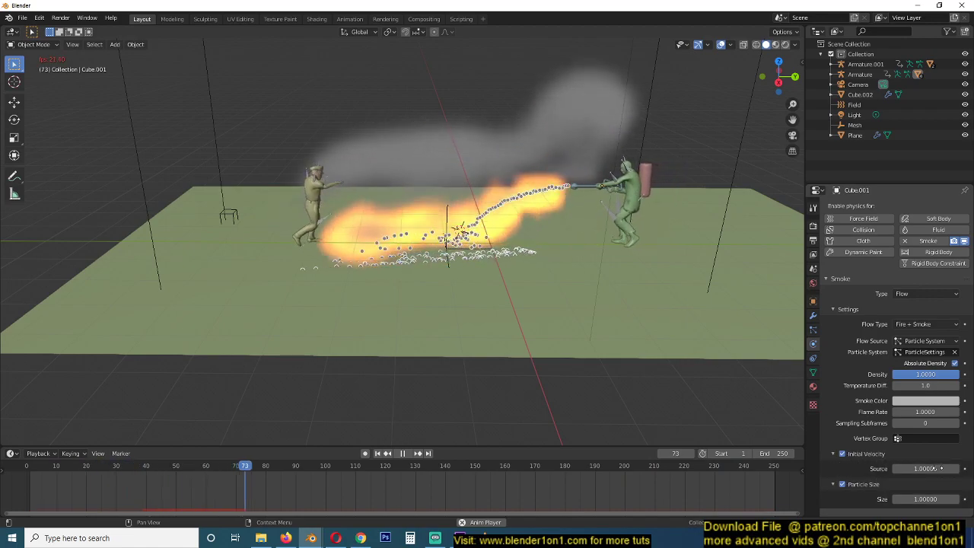
pyautogui.click(937, 467)
pyautogui.write('2')
pyautogui.click(877, 469)
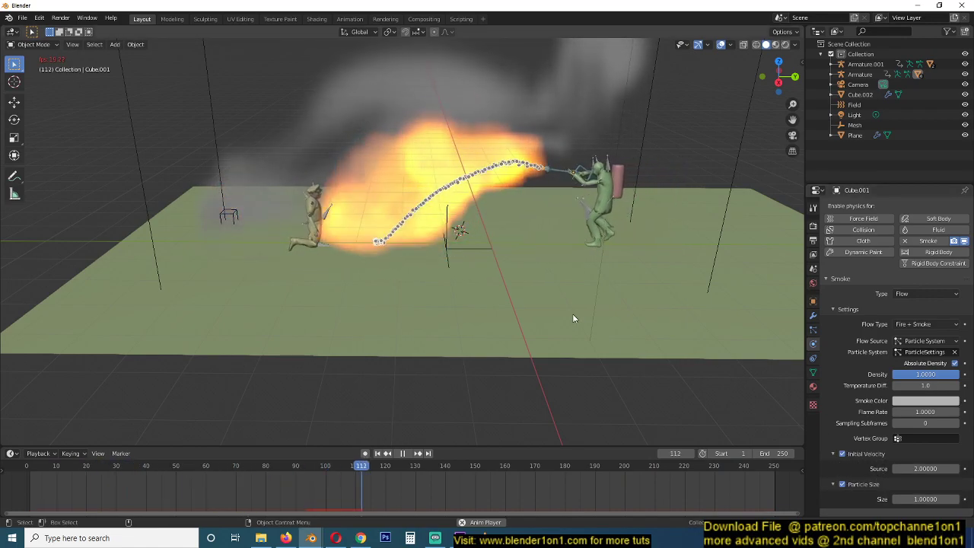
# Add a new particle system to the officer's body mesh
pyautogui.moveTo(595, 313); pyautogui.dragTo(594, 354, button='middle')
pyautogui.scroll(3, 571, 329)
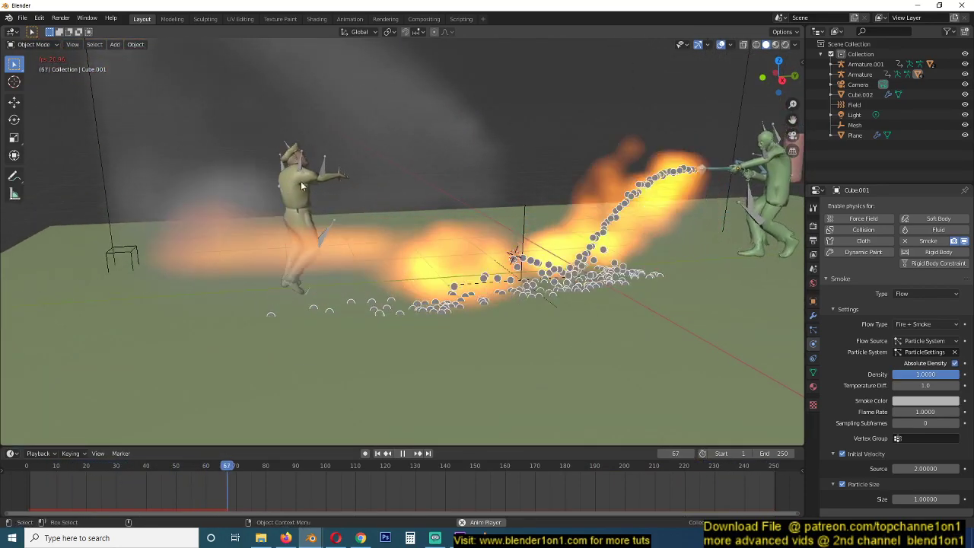
pyautogui.click(309, 181)
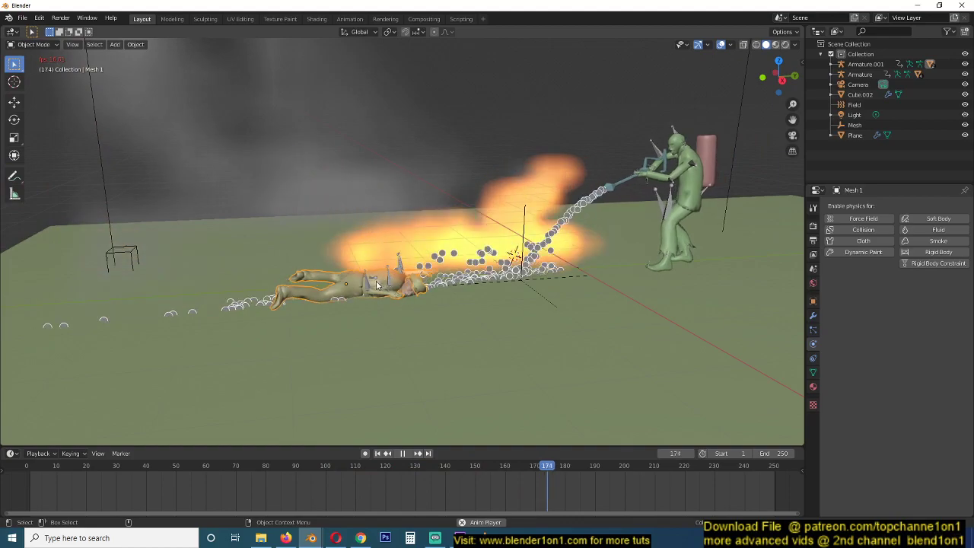
pyautogui.keyDown('shift'); pyautogui.moveTo(376, 284); pyautogui.dragTo(432, 303, button='middle'); pyautogui.keyUp('shift')
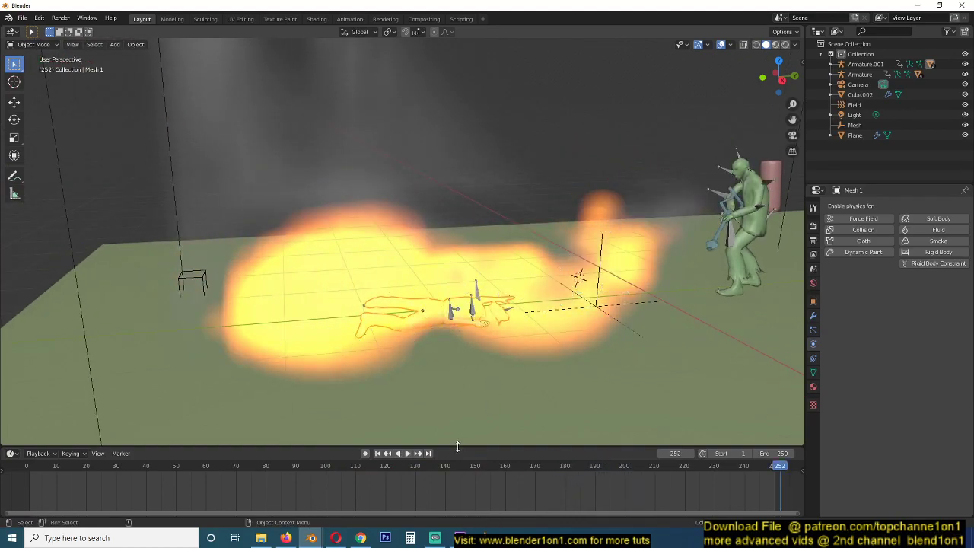
pyautogui.moveTo(393, 472); pyautogui.dragTo(118, 476)
pyautogui.press('space')
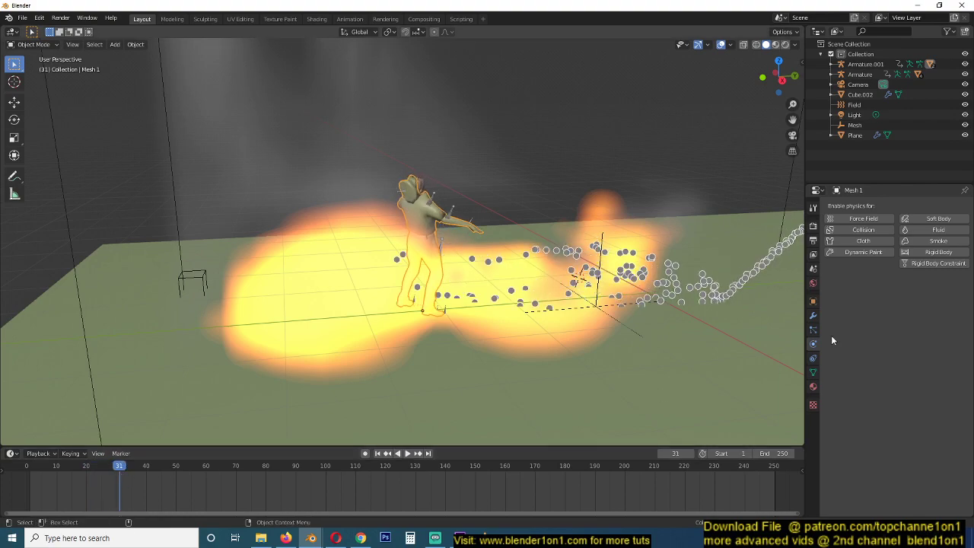
pyautogui.click(812, 330)
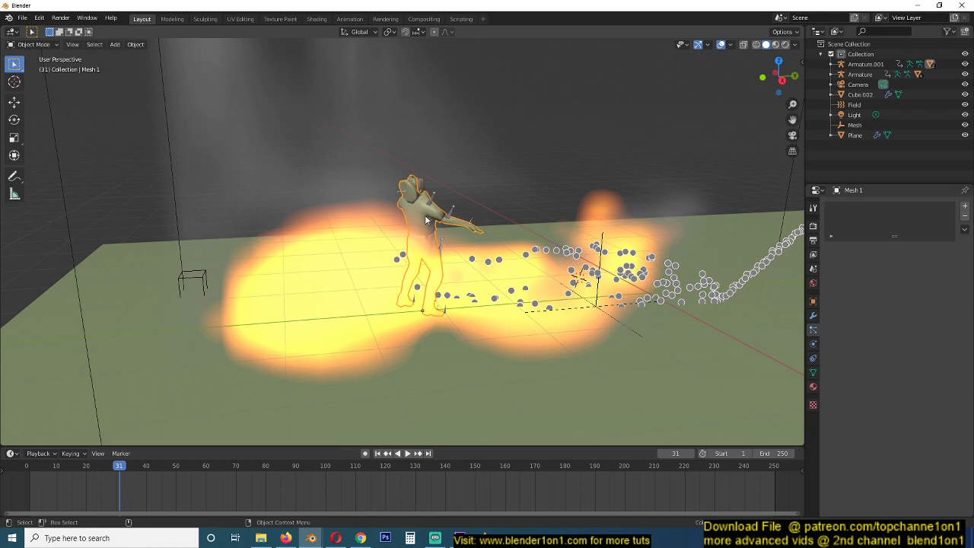
pyautogui.click(965, 205)
# Replay the animation from the start and examine the particles emitted from the officer's body up close
pyautogui.press('space')
pyautogui.press('space')
pyautogui.click(26, 467)
pyautogui.press('space')
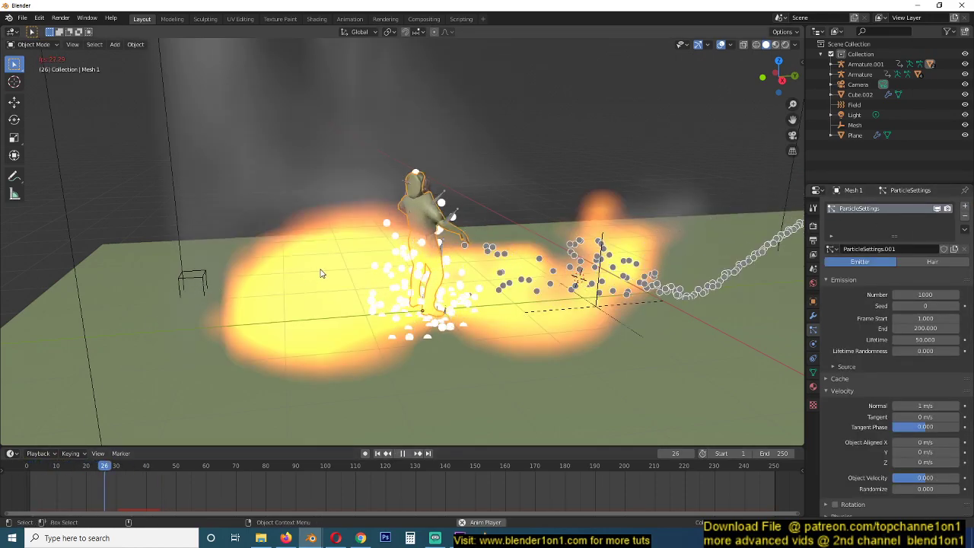
pyautogui.press('space')
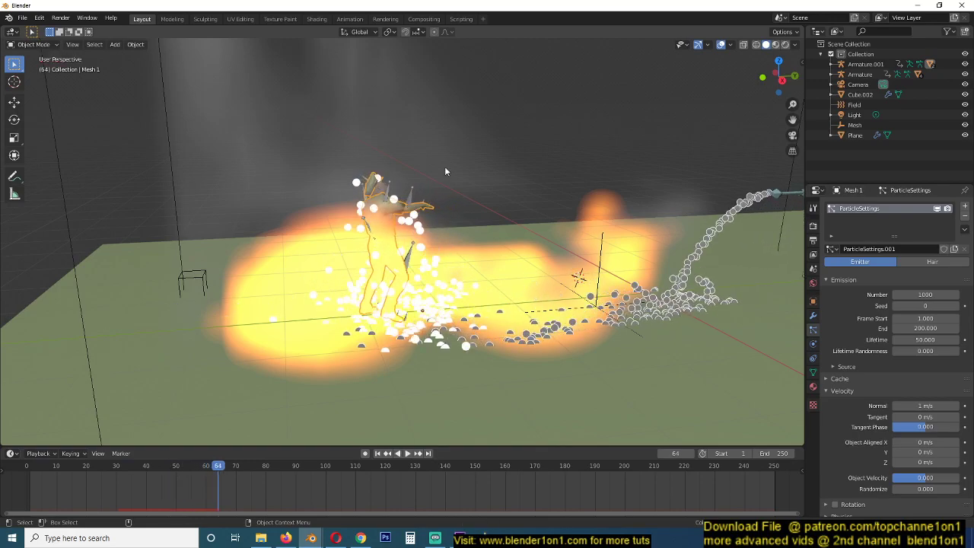
pyautogui.scroll(2, 459, 253)
pyautogui.keyDown('shift'); pyautogui.moveTo(458, 253); pyautogui.dragTo(556, 281, button='middle'); pyautogui.keyUp('shift')
pyautogui.moveTo(466, 283); pyautogui.dragTo(427, 287, button='middle')
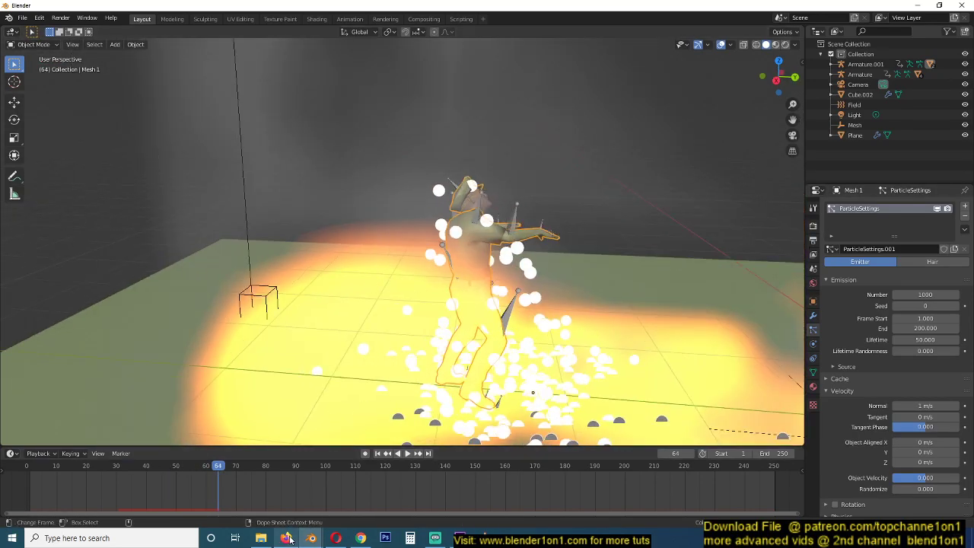
# Switch to the Opera browser, search the web for "zombie on fire", and return to Blender
pyautogui.moveTo(313, 540)
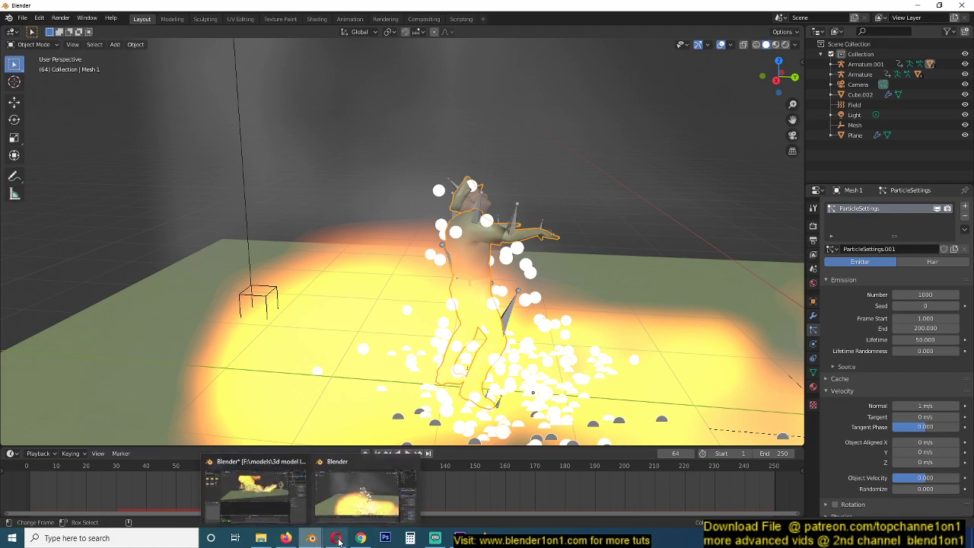
pyautogui.click(361, 498)
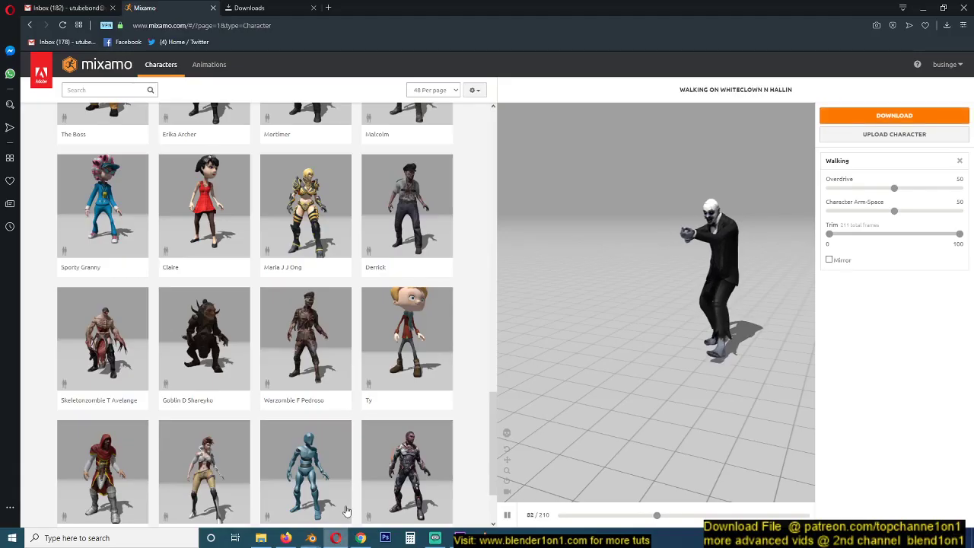
pyautogui.click(303, 9)
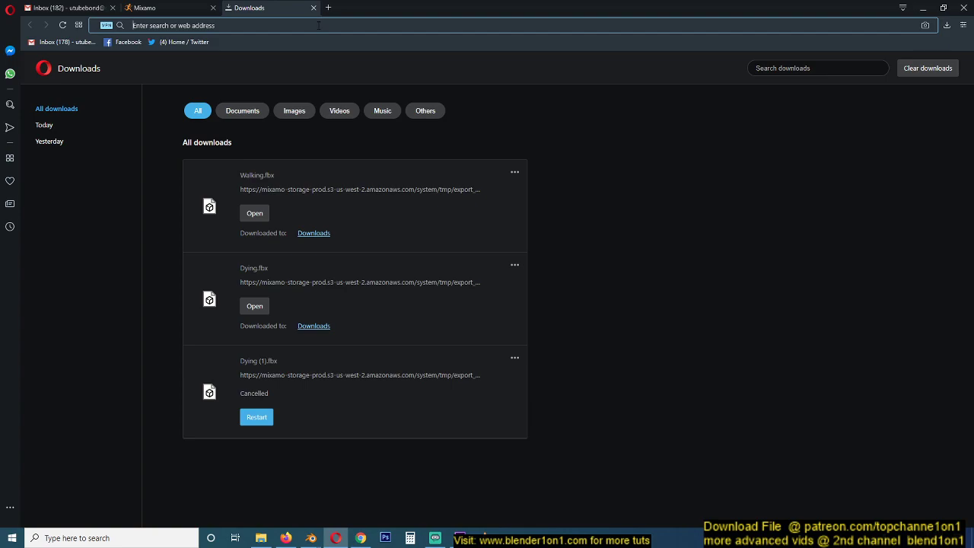
pyautogui.click(318, 26)
pyautogui.write('zombie on fire')
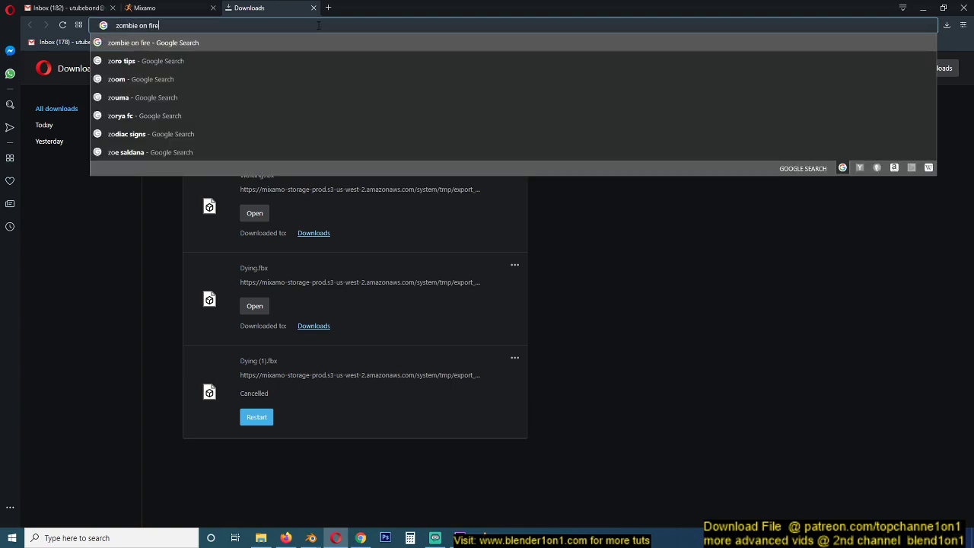
pyautogui.press('Return')
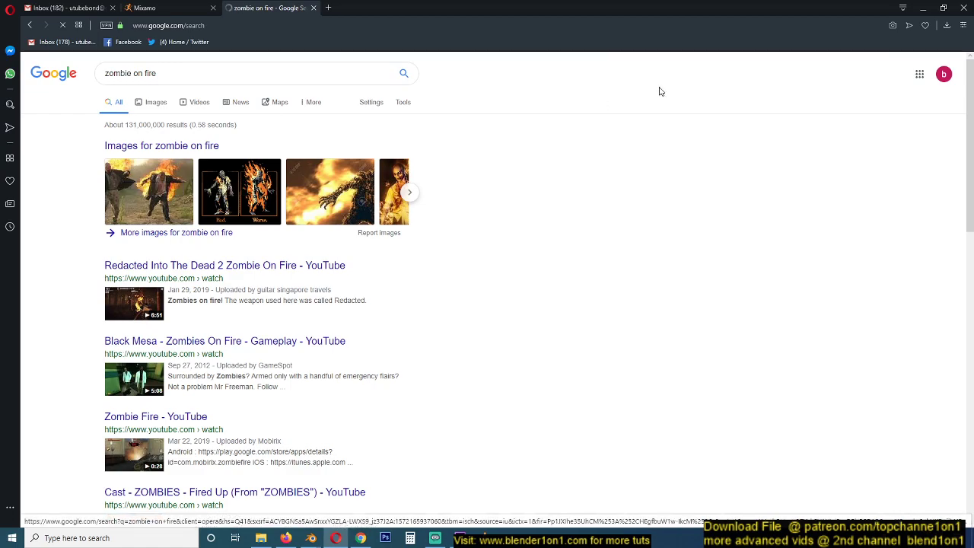
pyautogui.click(904, 8)
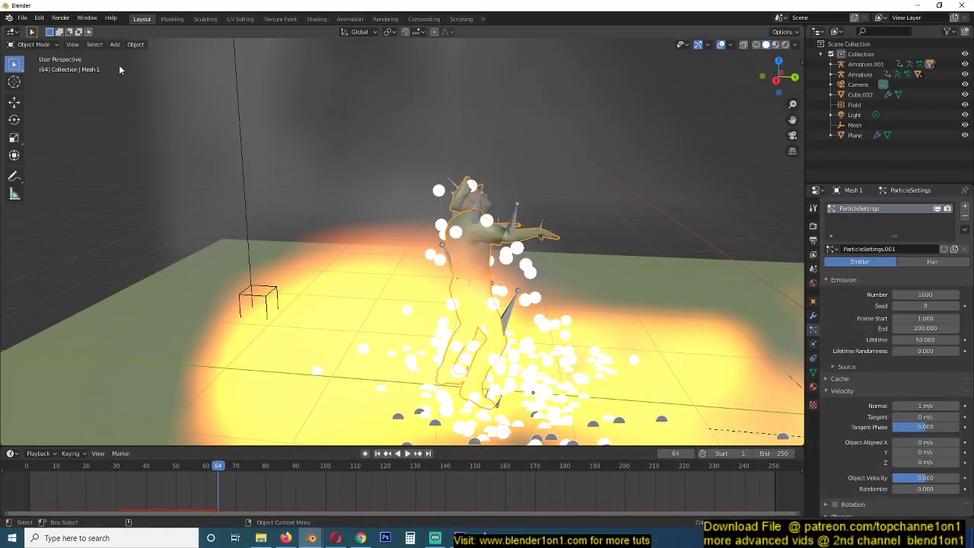
# Add a new vertex group to the officer's mesh and switch it to Weight Paint mode
pyautogui.click(814, 373)
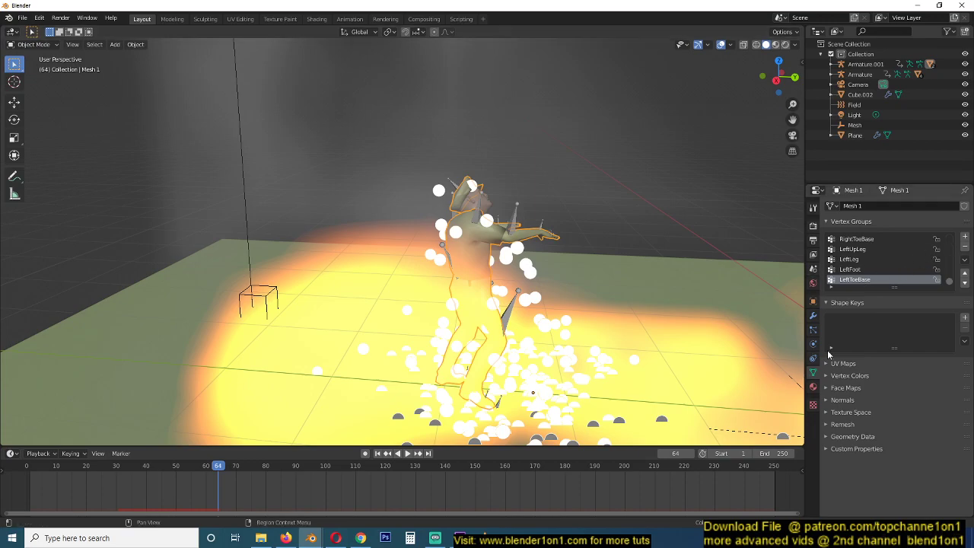
pyautogui.click(965, 238)
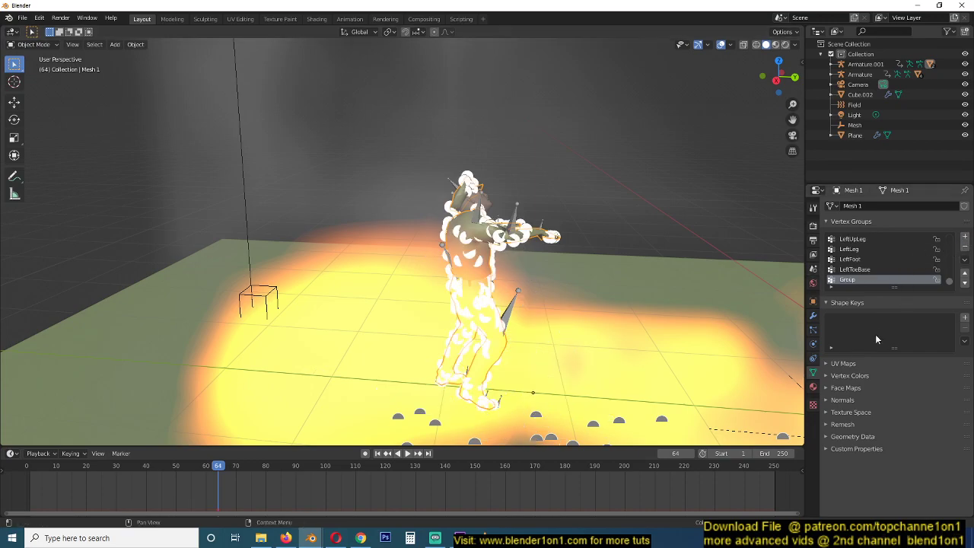
pyautogui.press('Tab')
pyautogui.moveTo(396, 228); pyautogui.dragTo(262, 224, button='middle')
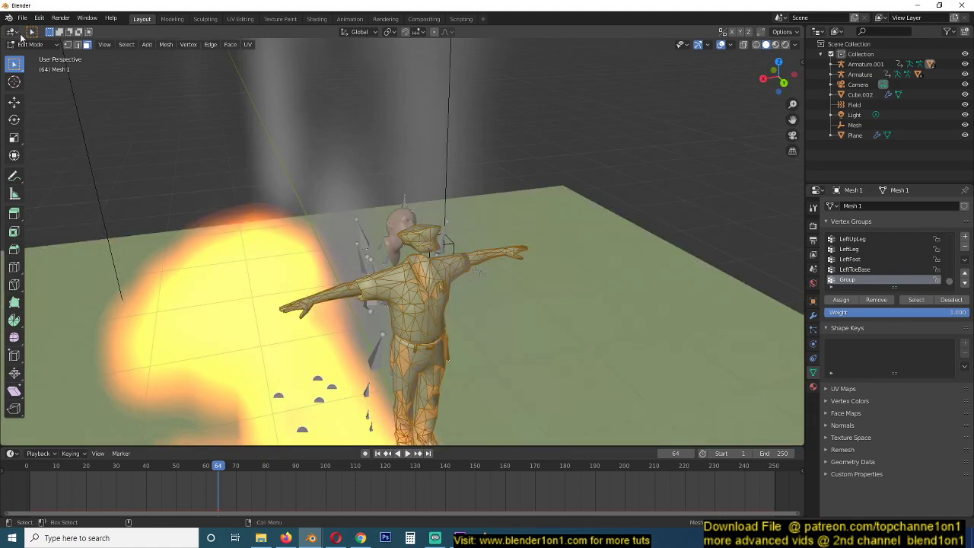
pyautogui.click(34, 44)
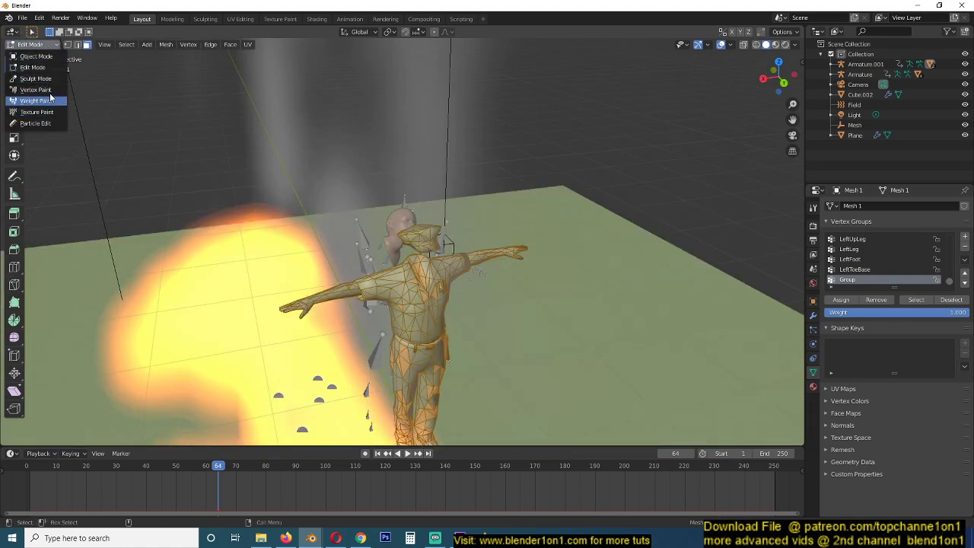
# Paint full-strength weights onto patches of the officer's torso, legs and head, and return to Object Mode
pyautogui.moveTo(301, 207); pyautogui.dragTo(284, 168, button='middle')
pyautogui.scroll(4, 285, 194)
pyautogui.moveTo(240, 167); pyautogui.dragTo(217, 311)
pyautogui.moveTo(217, 311); pyautogui.dragTo(216, 178, button='middle')
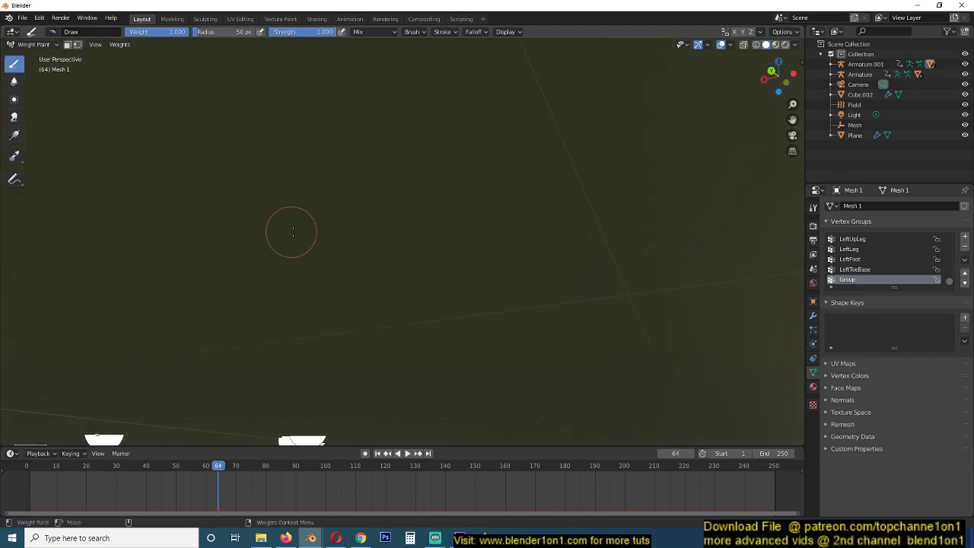
pyautogui.moveTo(292, 232); pyautogui.dragTo(293, 205, button='middle')
pyautogui.moveTo(293, 206); pyautogui.dragTo(323, 381)
pyautogui.moveTo(296, 324); pyautogui.dragTo(421, 294, button='middle')
pyautogui.moveTo(438, 366); pyautogui.dragTo(473, 284)
pyautogui.moveTo(474, 285)
pyautogui.mouseDown(button='middle')
pyautogui.moveTo(580, 313)
pyautogui.moveTo(605, 263)
pyautogui.mouseUp(button='middle')
pyautogui.moveTo(625, 186)
pyautogui.mouseDown()
pyautogui.moveTo(577, 100)
pyautogui.moveTo(647, 153)
pyautogui.mouseUp()
pyautogui.moveTo(647, 152)
pyautogui.mouseDown(button='middle')
pyautogui.moveTo(603, 47)
pyautogui.moveTo(522, 61)
pyautogui.moveTo(498, 100)
pyautogui.moveTo(506, 205)
pyautogui.moveTo(495, 226)
pyautogui.mouseUp(button='middle')
pyautogui.click(34, 44)
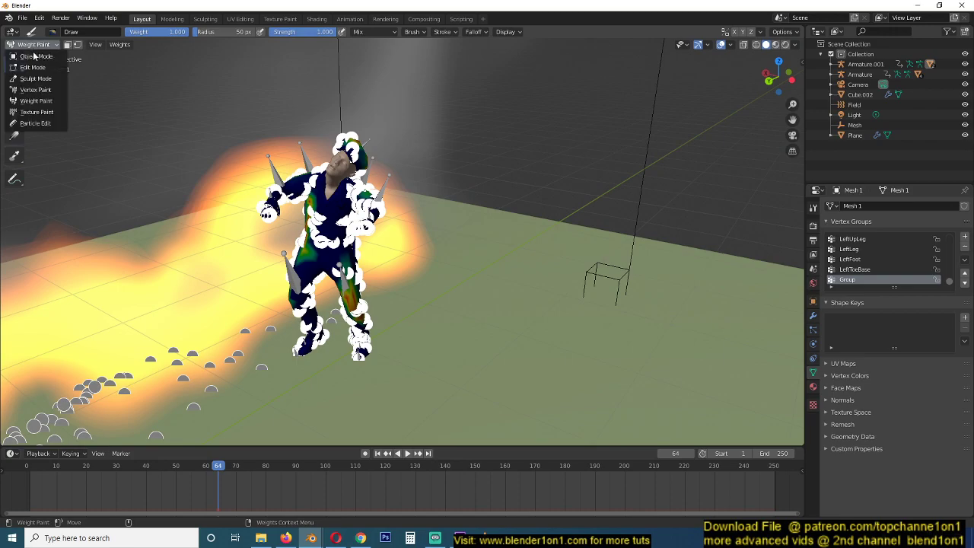
pyautogui.click(34, 58)
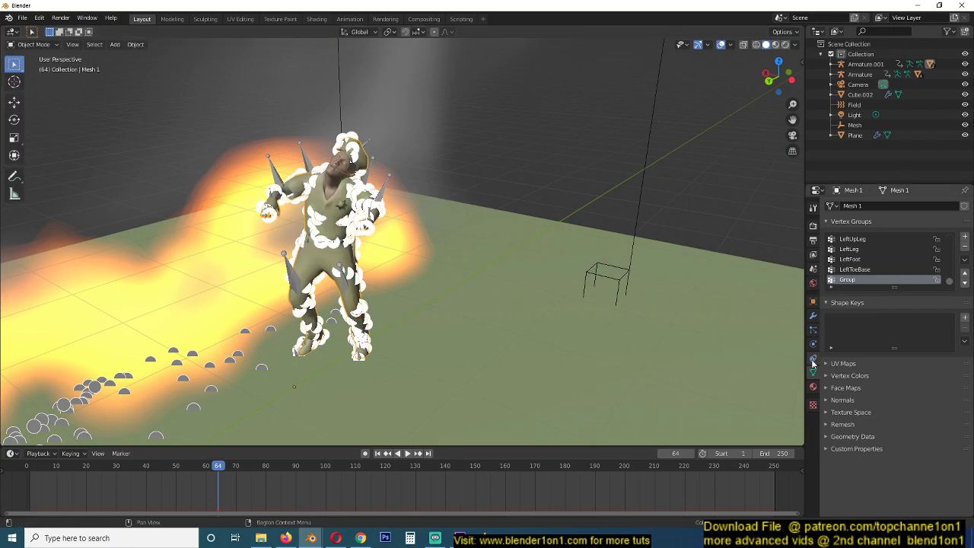
# Assign the vertex group named Group as the density group of the officer's particle system
pyautogui.click(813, 329)
pyautogui.scroll(-5, 900, 373)
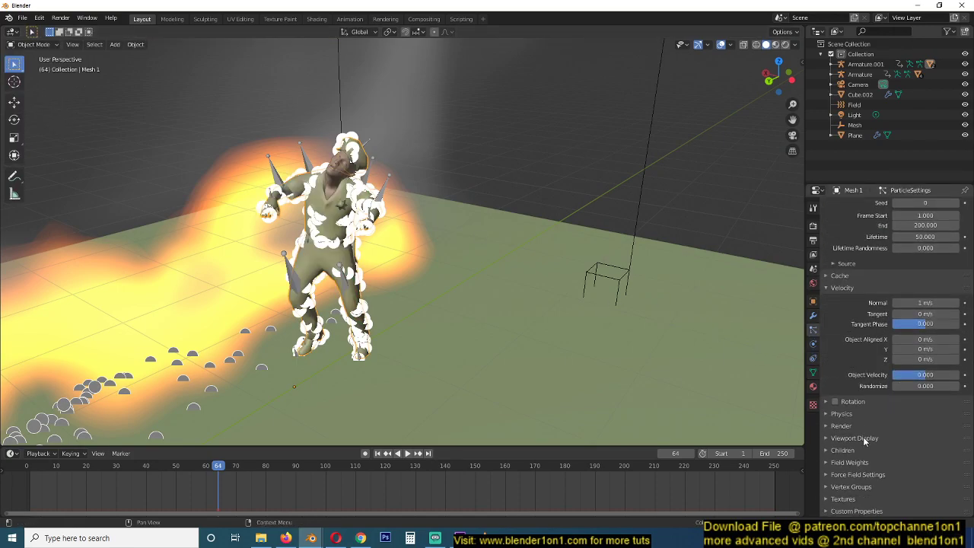
pyautogui.click(861, 485)
pyautogui.scroll(-3, 907, 457)
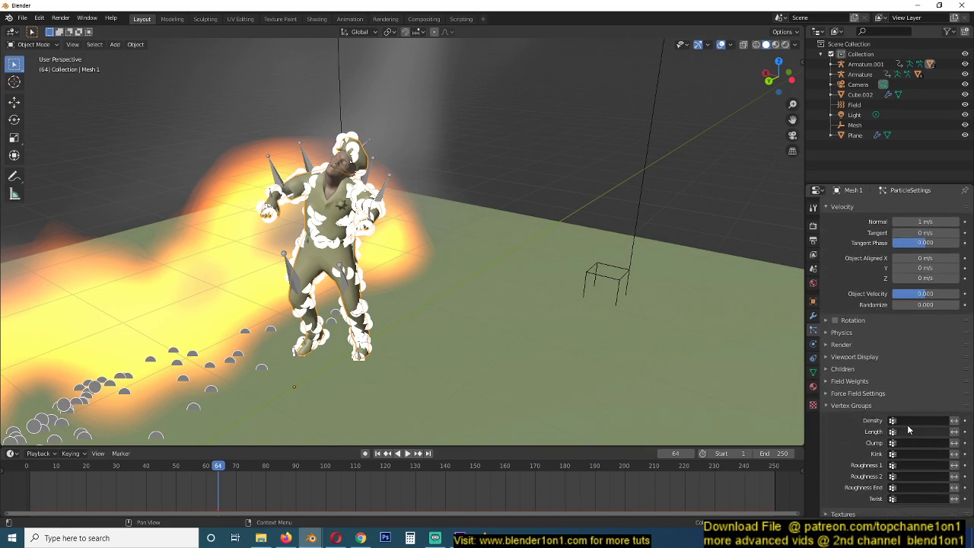
pyautogui.click(913, 420)
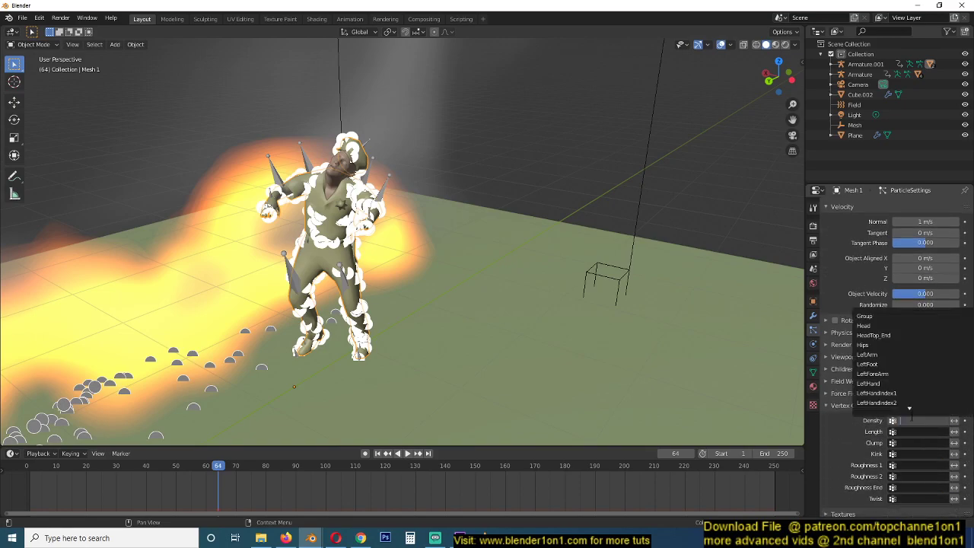
pyautogui.click(888, 316)
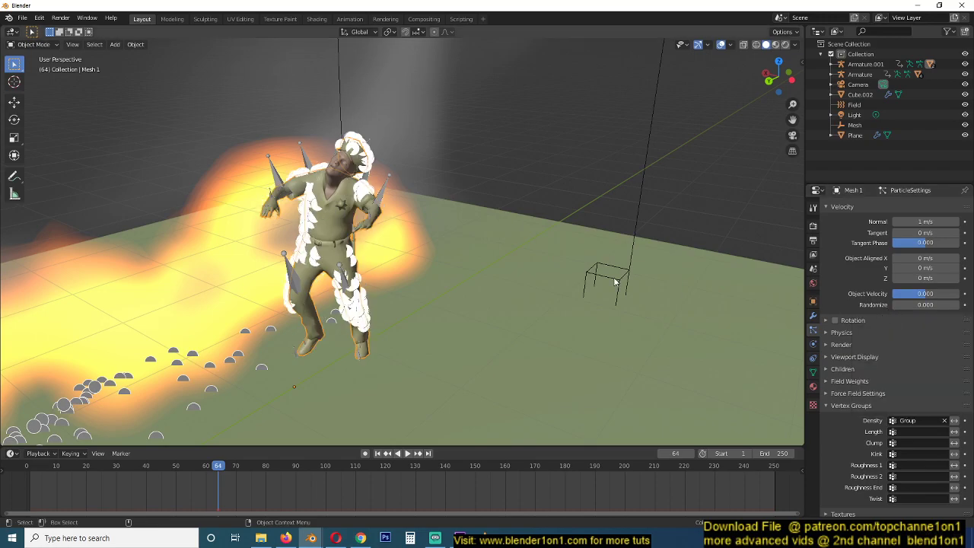
# Examine the particle distribution around the officer's body and replay the animation from the beginning
pyautogui.moveTo(312, 240); pyautogui.dragTo(426, 269, button='middle')
pyautogui.moveTo(361, 266)
pyautogui.mouseDown(button='middle')
pyautogui.moveTo(532, 249)
pyautogui.moveTo(354, 147)
pyautogui.moveTo(370, 174)
pyautogui.mouseUp(button='middle')
pyautogui.moveTo(446, 152); pyautogui.dragTo(407, 180, button='middle')
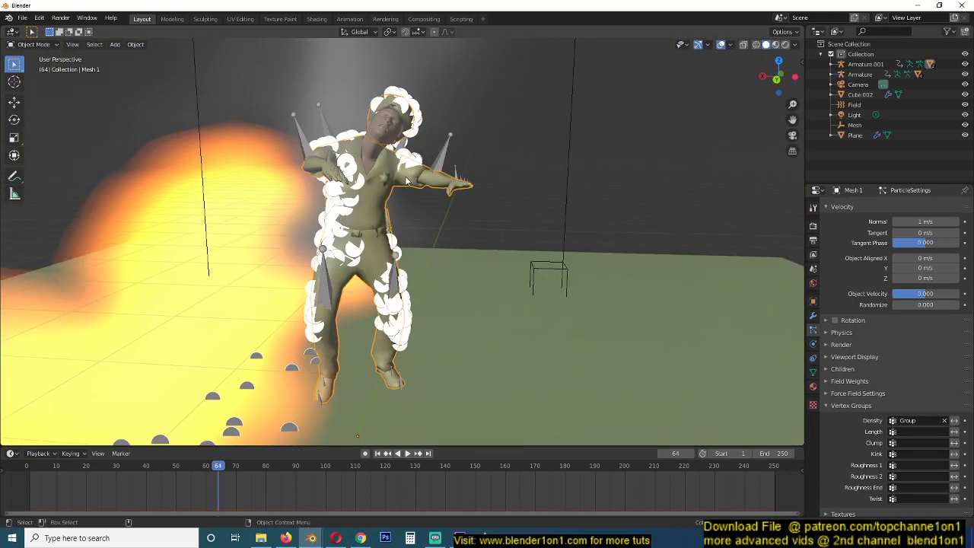
pyautogui.click(30, 465)
pyautogui.scroll(-4, 137, 319)
pyautogui.moveTo(156, 268); pyautogui.dragTo(320, 251, button='middle')
pyautogui.press('space')
pyautogui.press('space')
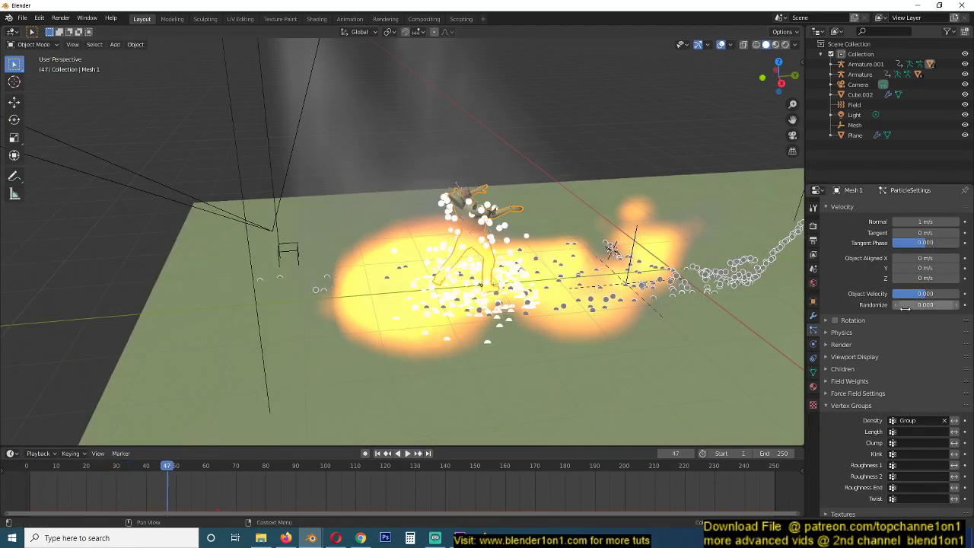
# Set the lifetime of the officer's particles to 10 and replay the animation from the start
pyautogui.scroll(2, 950, 280)
pyautogui.scroll(4, 950, 282)
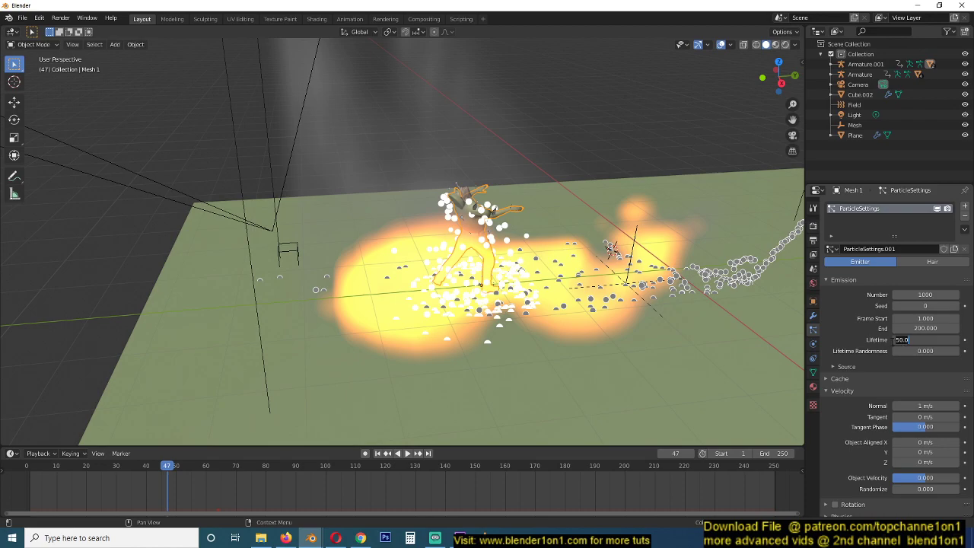
pyautogui.moveTo(142, 494); pyautogui.dragTo(27, 372, button='right')
pyautogui.scroll(-1, 322, 266)
pyautogui.press('space')
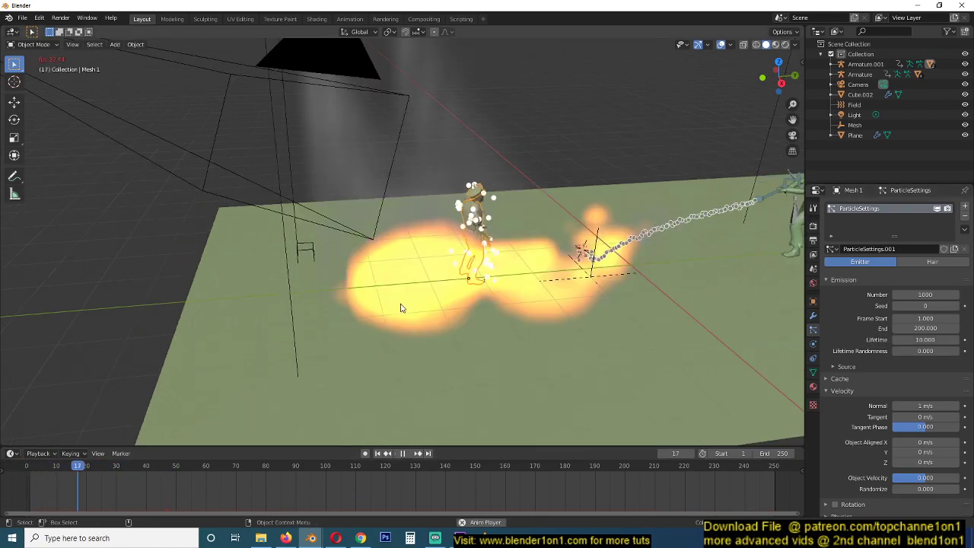
pyautogui.press('space')
pyautogui.scroll(-2, 357, 410)
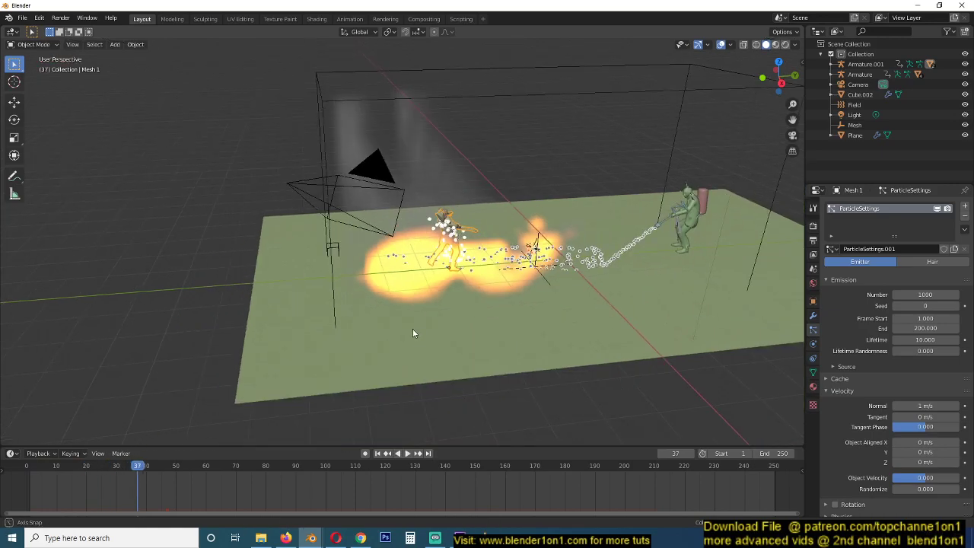
# Set the officer's particle emission to start at frame 33 and replay the simulation
pyautogui.moveTo(414, 332); pyautogui.dragTo(398, 300, button='middle')
pyautogui.keyDown('shift'); pyautogui.moveTo(122, 489); pyautogui.dragTo(140, 489, button='right'); pyautogui.keyUp('shift')
pyautogui.click(775, 485)
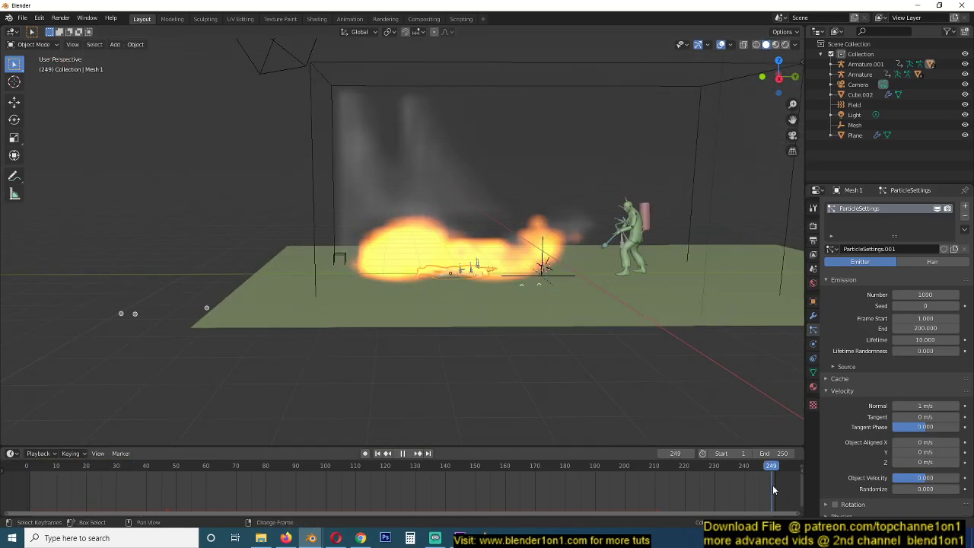
pyautogui.press('space')
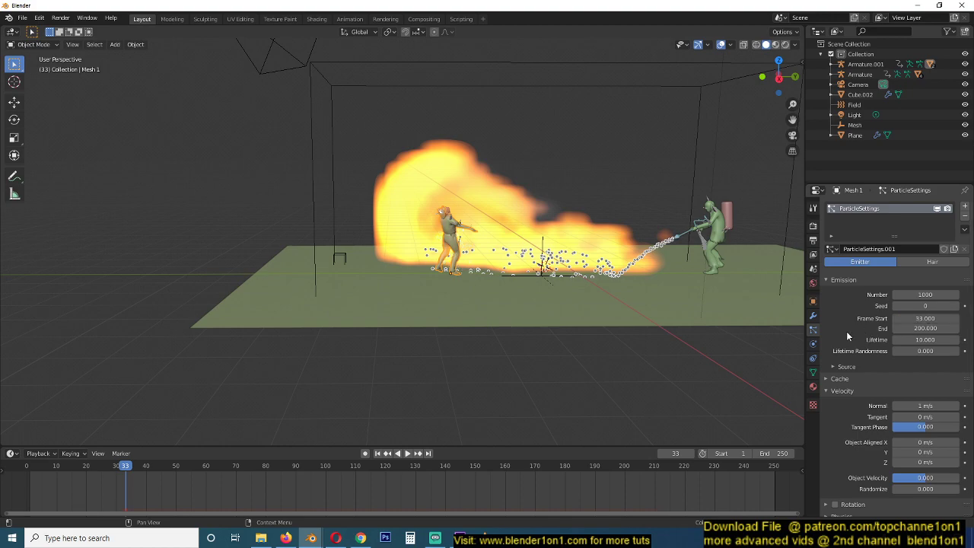
pyautogui.press('space')
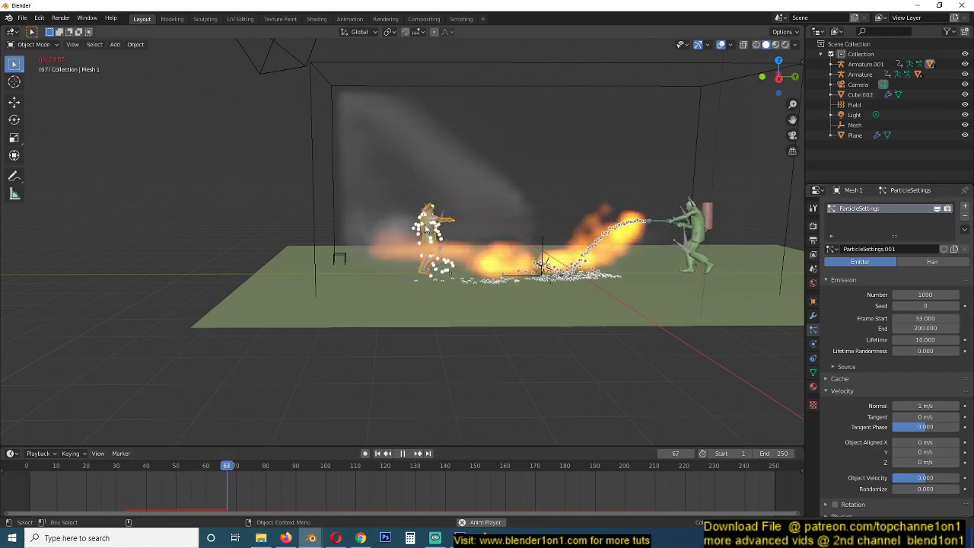
pyautogui.press('space')
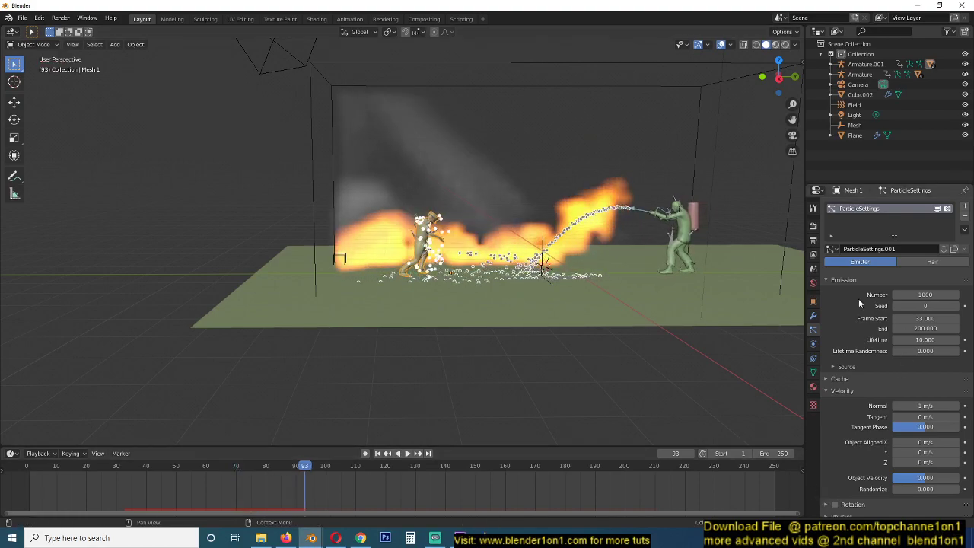
# Add smoke physics to the officer's mesh as a Flow object with the flow type Fire
pyautogui.click(813, 343)
pyautogui.click(939, 241)
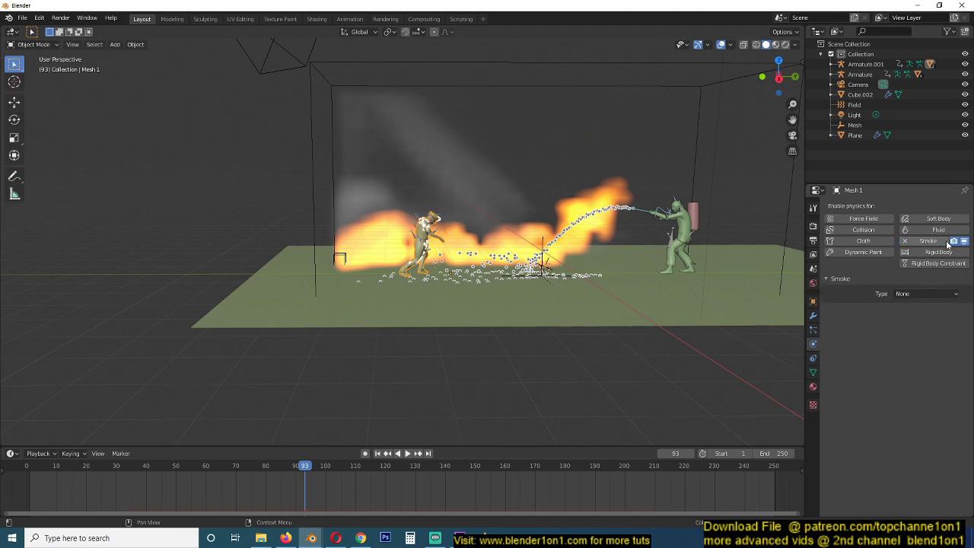
pyautogui.click(935, 292)
pyautogui.click(922, 328)
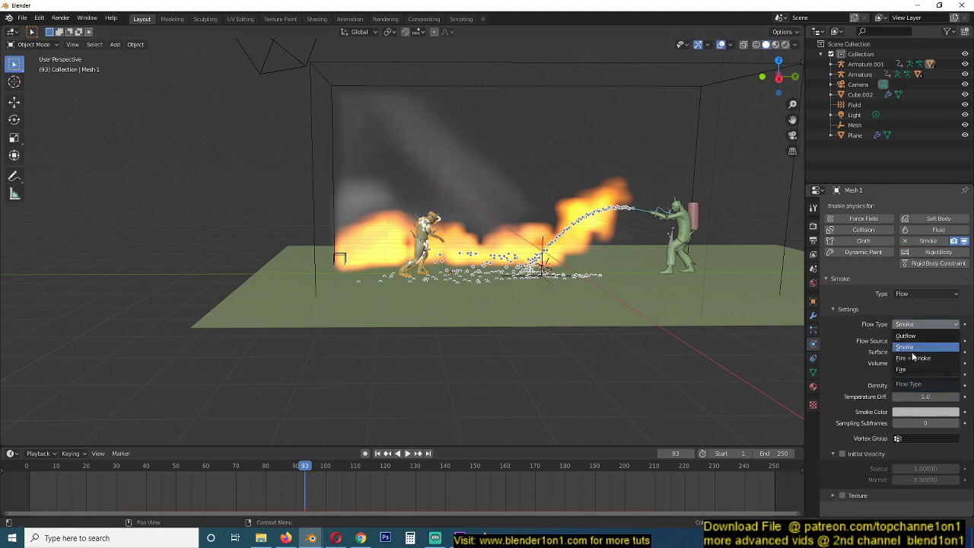
pyautogui.click(918, 370)
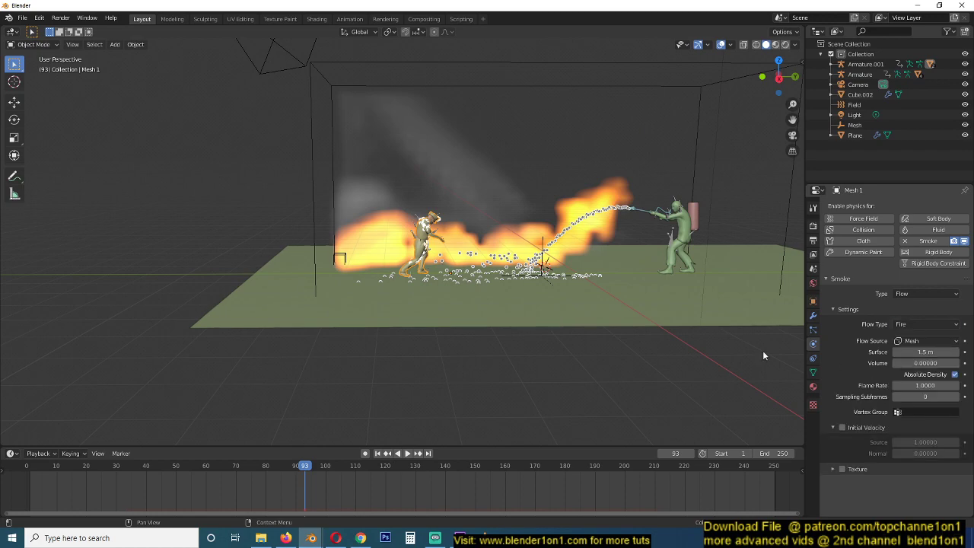
pyautogui.click(914, 326)
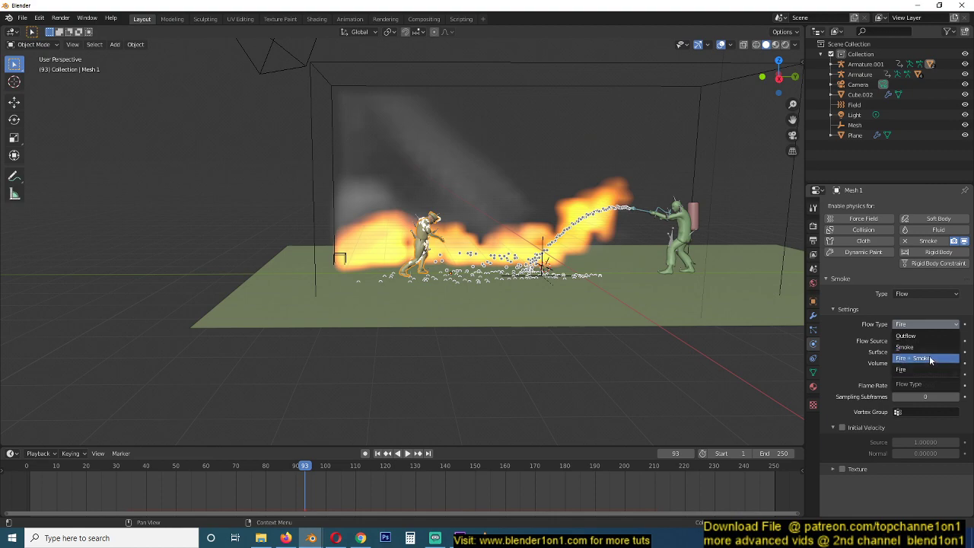
pyautogui.click(860, 314)
pyautogui.click(870, 311)
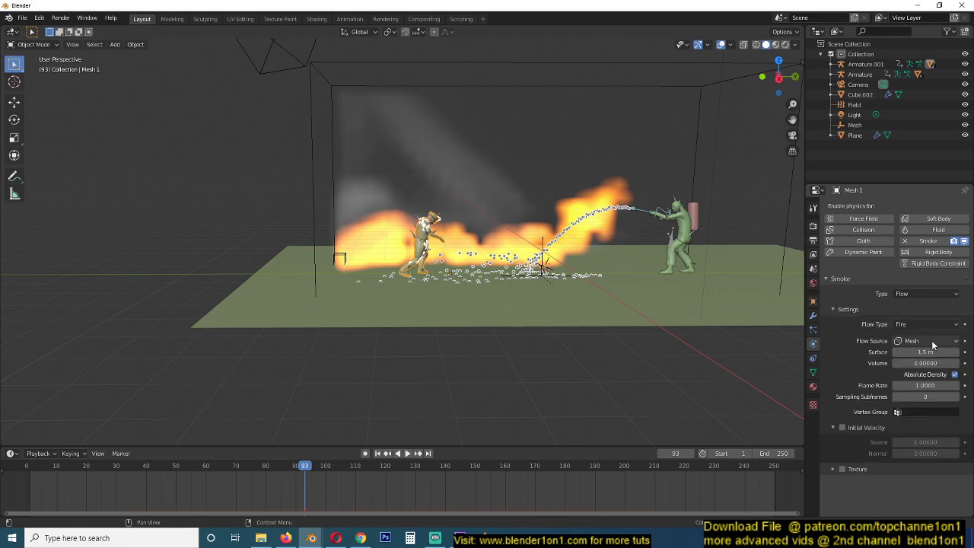
# Make the officer's fire emit from the particle system ParticleSettings and replay the simulation
pyautogui.click(918, 341)
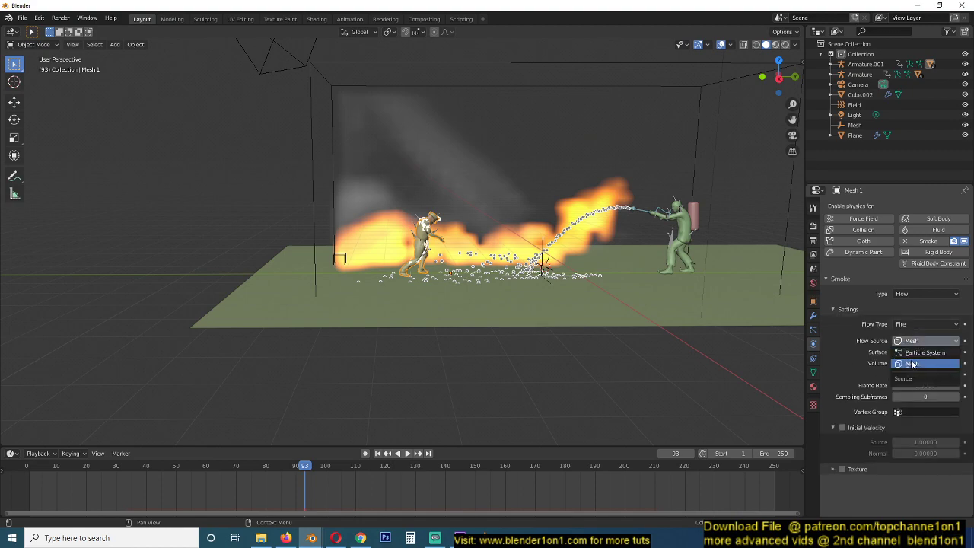
pyautogui.click(942, 355)
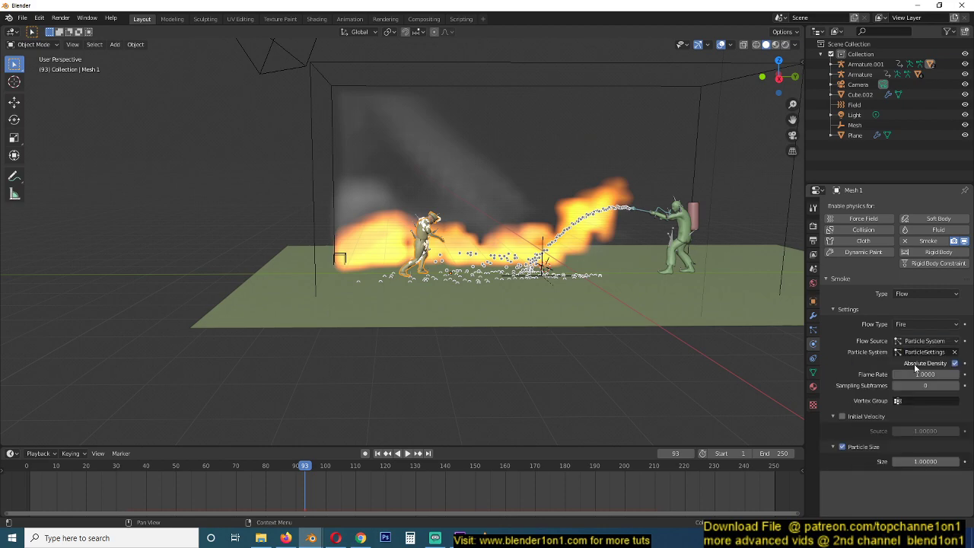
pyautogui.hotkey('shift', 'Left')
pyautogui.press('space')
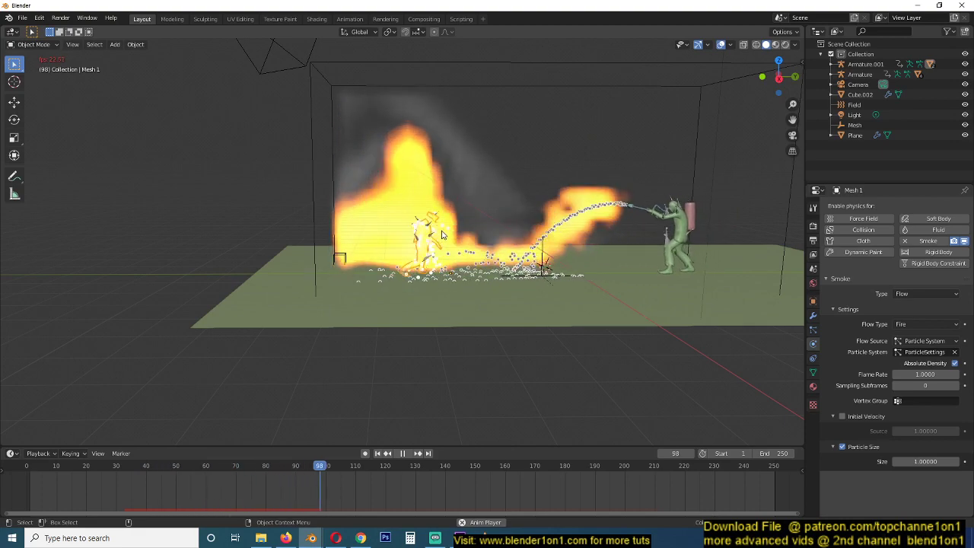
# Enable initial velocity on the officer's fire flow and set its source value to 2
pyautogui.click(842, 415)
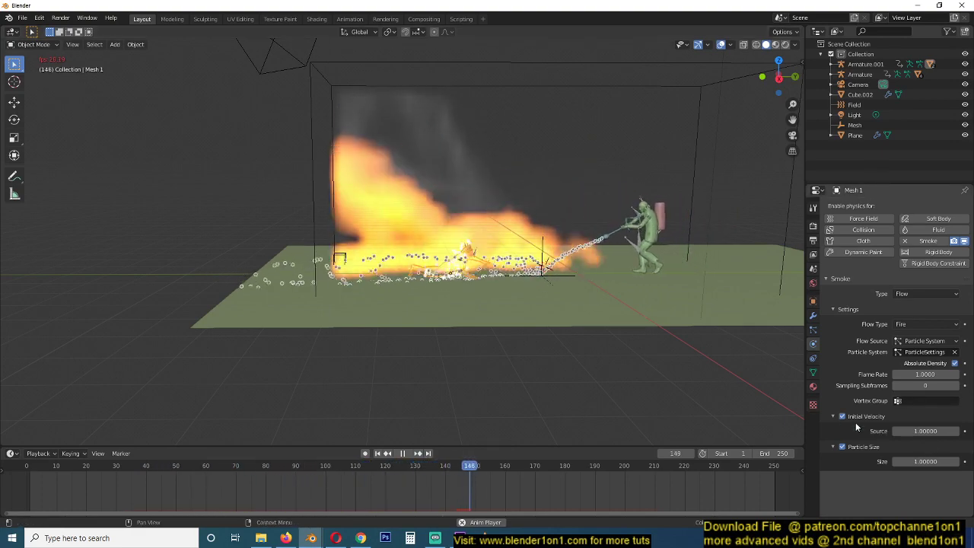
pyautogui.click(925, 432)
pyautogui.write('2')
pyautogui.press('Return')
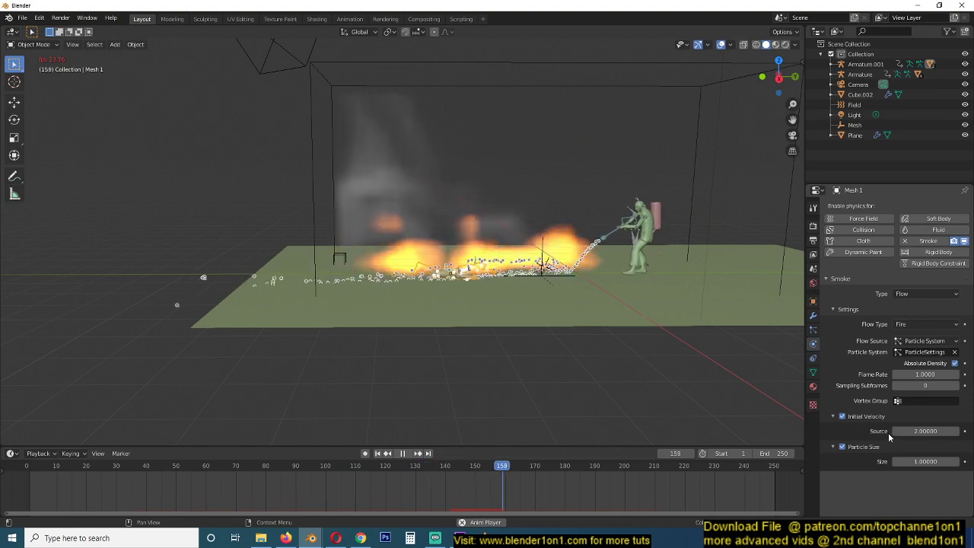
# Try an object-aligned Z velocity of 10 m/s on the officer's particles and watch the playback
pyautogui.click(813, 329)
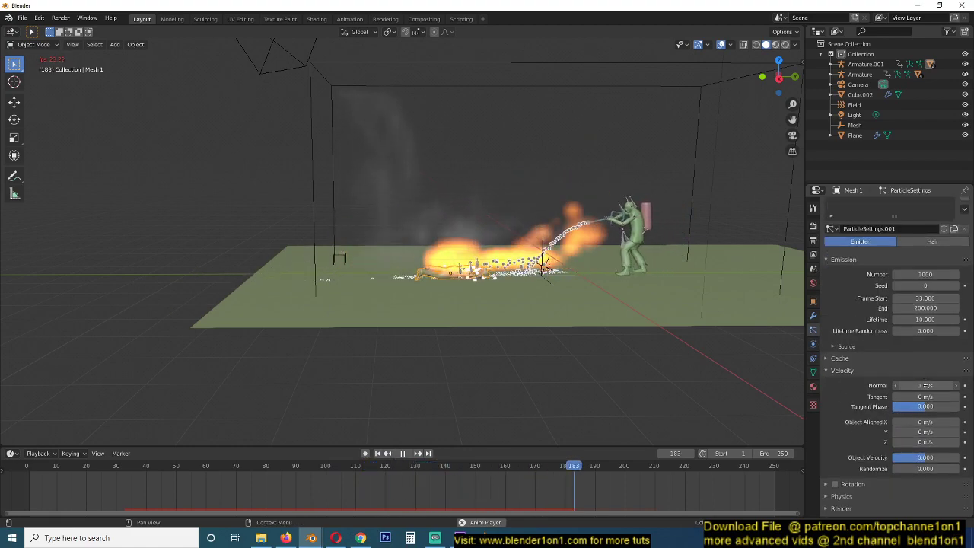
pyautogui.scroll(-3, 883, 438)
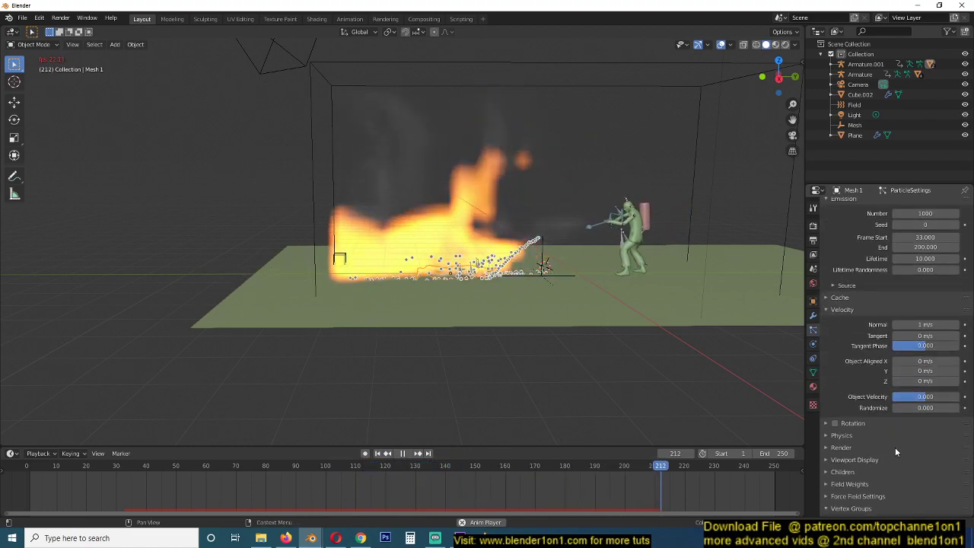
pyautogui.click(914, 380)
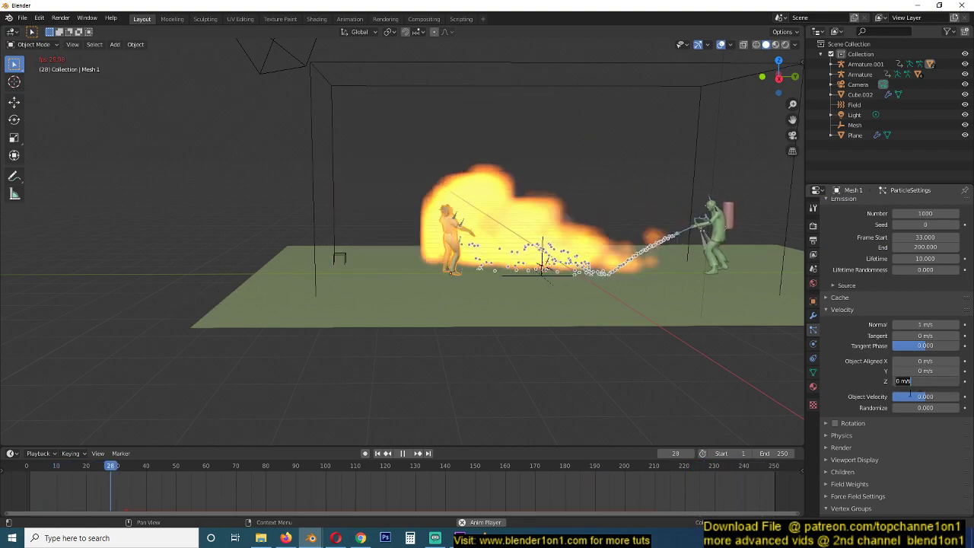
pyautogui.write('10')
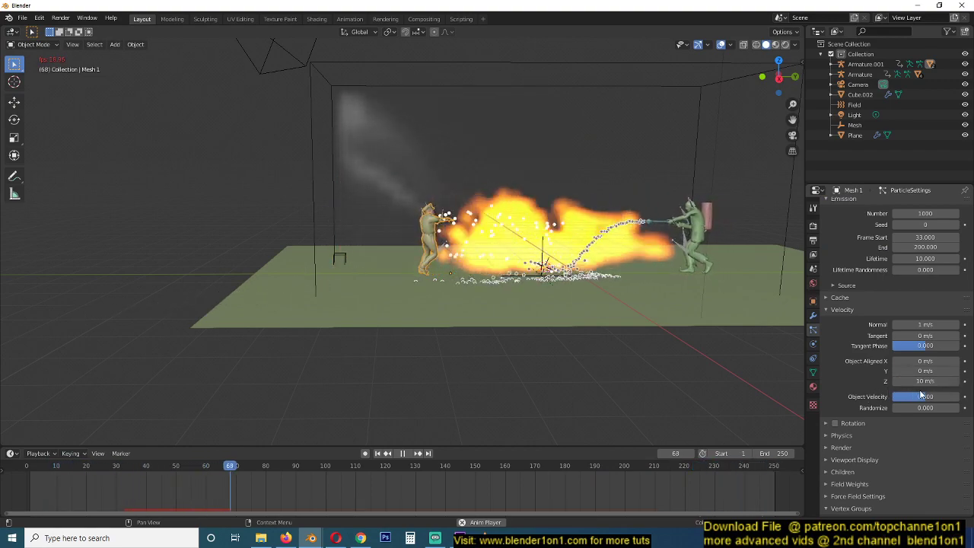
pyautogui.press('Return')
pyautogui.press('space')
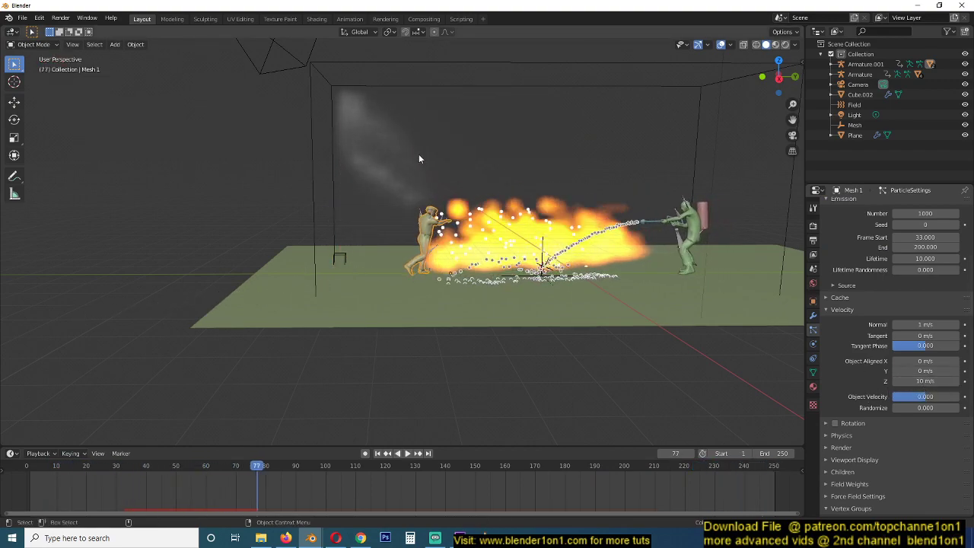
# Switch the transform orientation to Local to check the officer's axes, and set the particles' Z velocity to 0 m/s
pyautogui.click(372, 32)
pyautogui.click(358, 73)
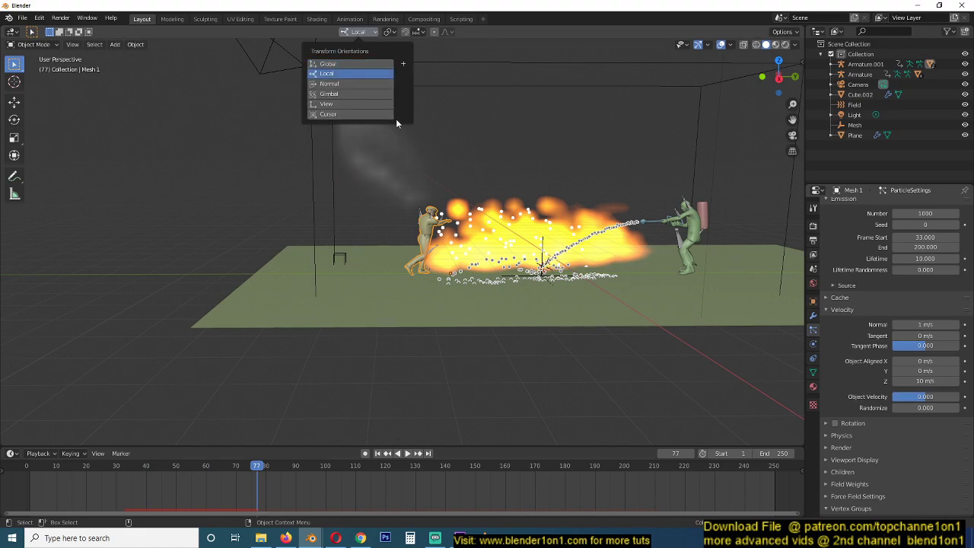
pyautogui.click(360, 32)
pyautogui.click(343, 74)
pyautogui.scroll(3, 459, 253)
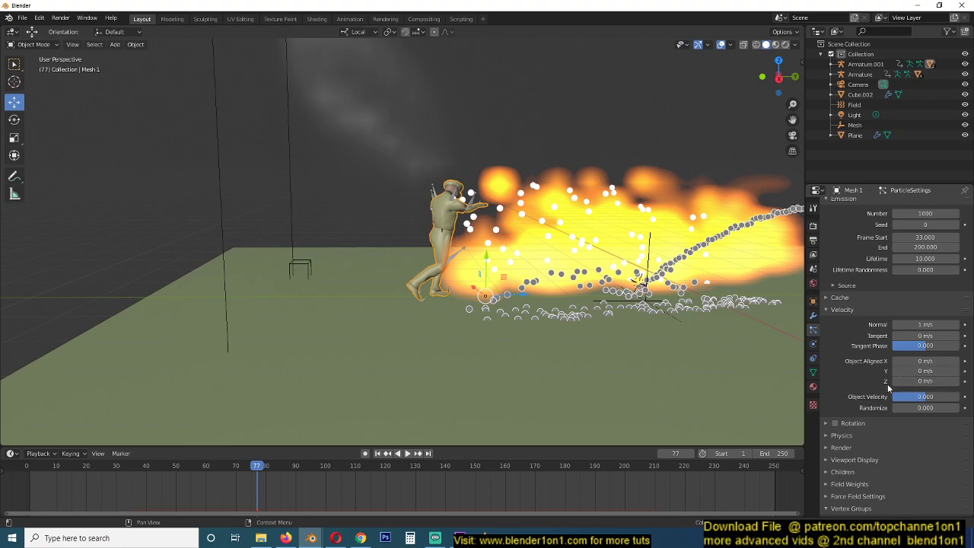
# Try an object-aligned Y velocity of 10 m/s on the officer's particles and replay the simulation from frame 0
pyautogui.press('Return')
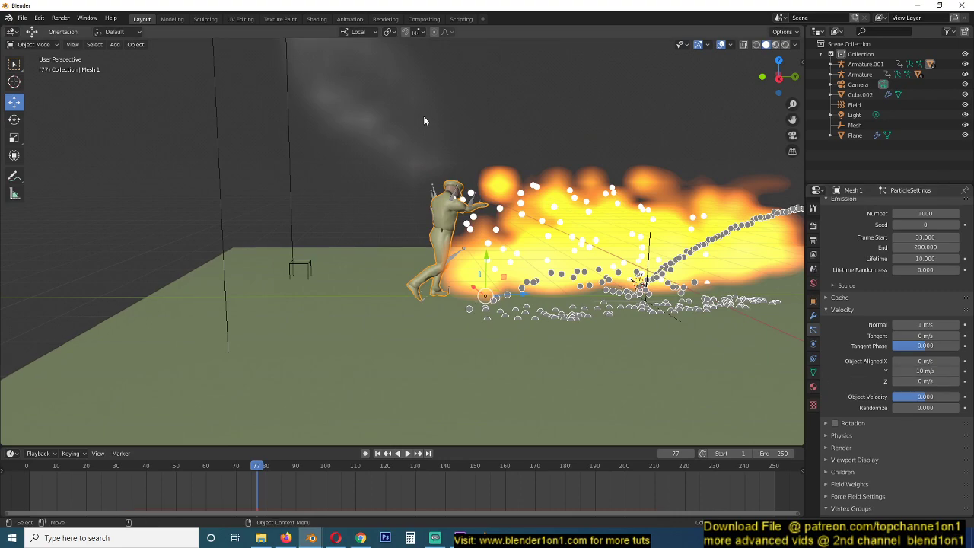
pyautogui.scroll(-4, 433, 100)
pyautogui.click(26, 470)
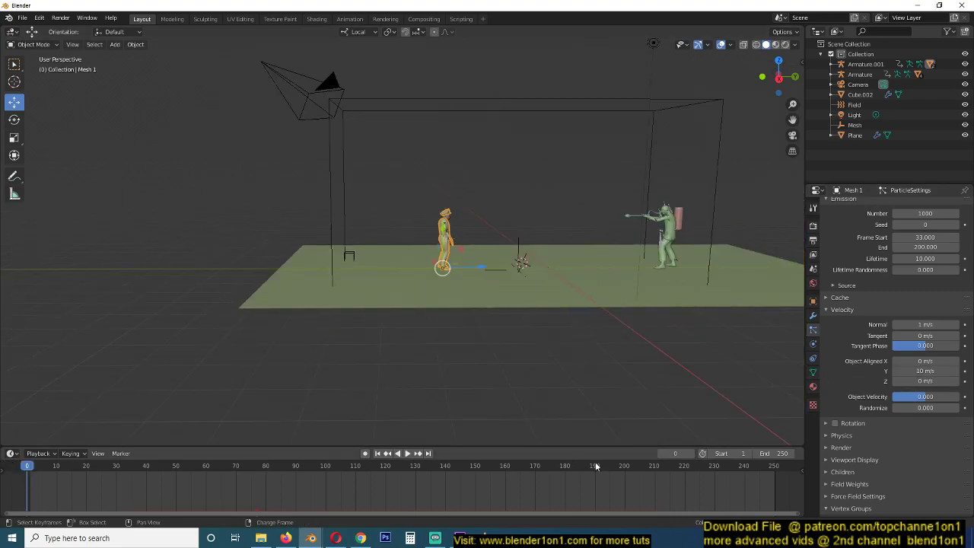
pyautogui.press('space')
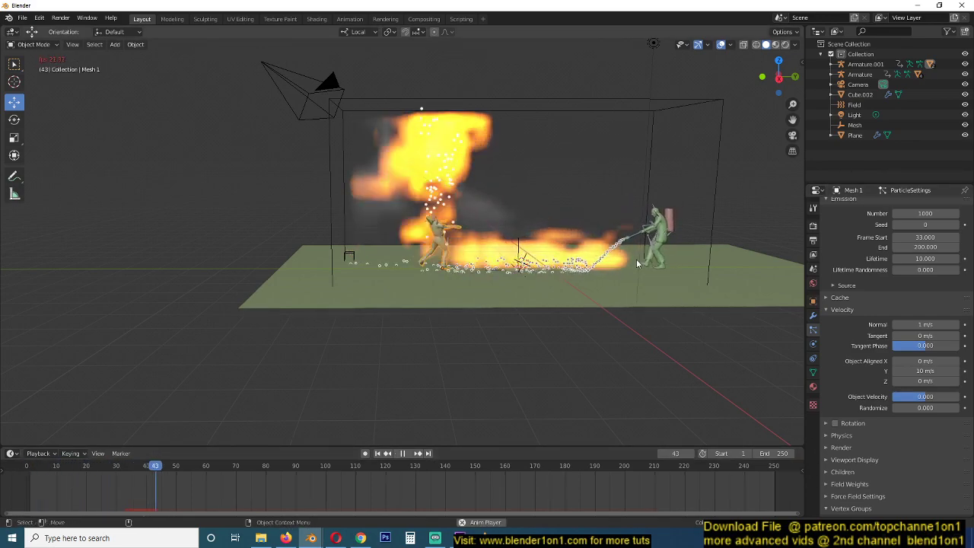
pyautogui.press('space')
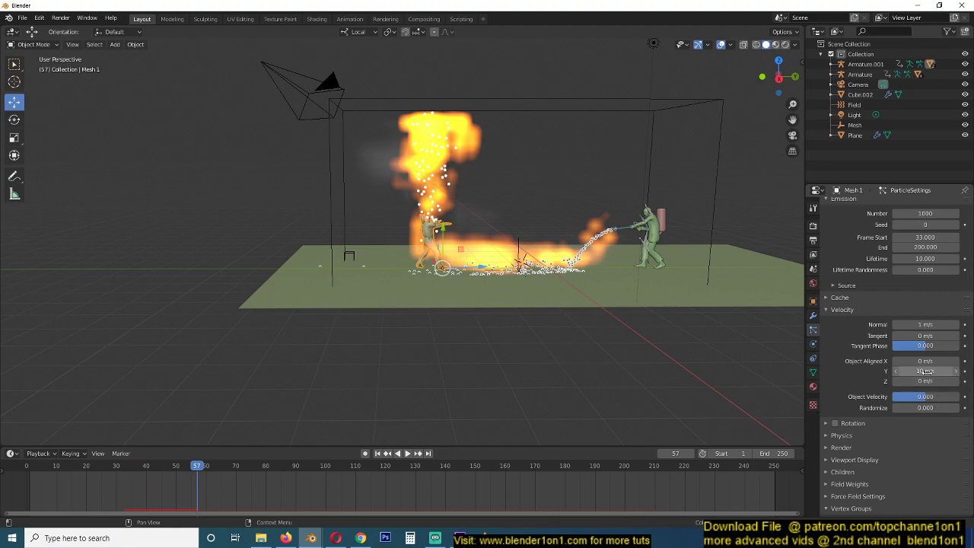
# Set the object-aligned Y velocity of the officer's particles to 2 m/s and replay the simulation
pyautogui.click(777, 500)
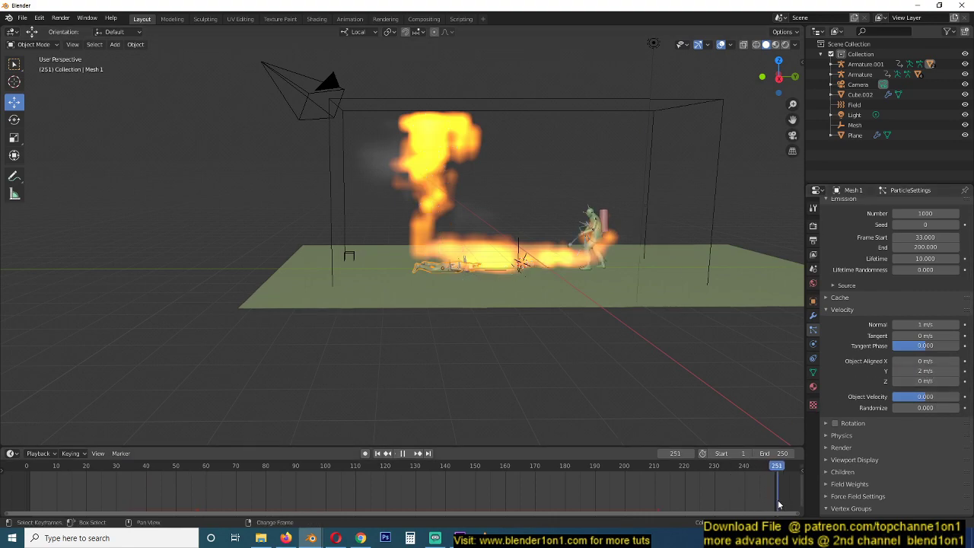
pyautogui.press('space')
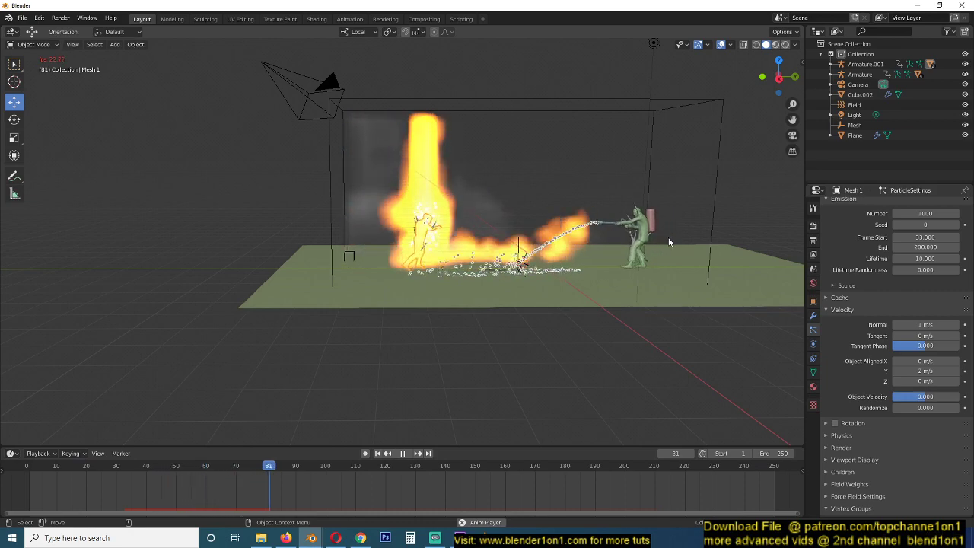
pyautogui.press('space')
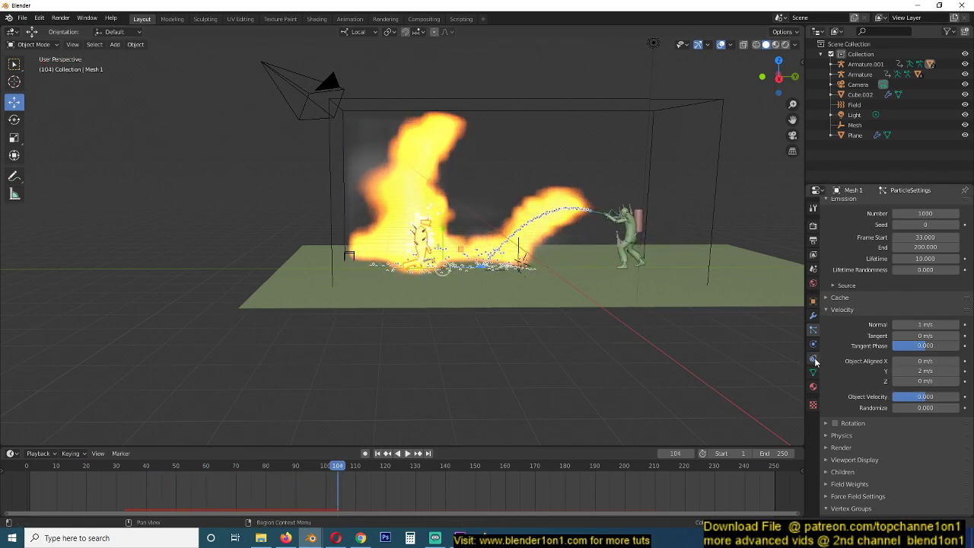
# Set the lifetime of the officer's particles to 2 with a lifetime randomness of 0.567
pyautogui.scroll(3, 883, 308)
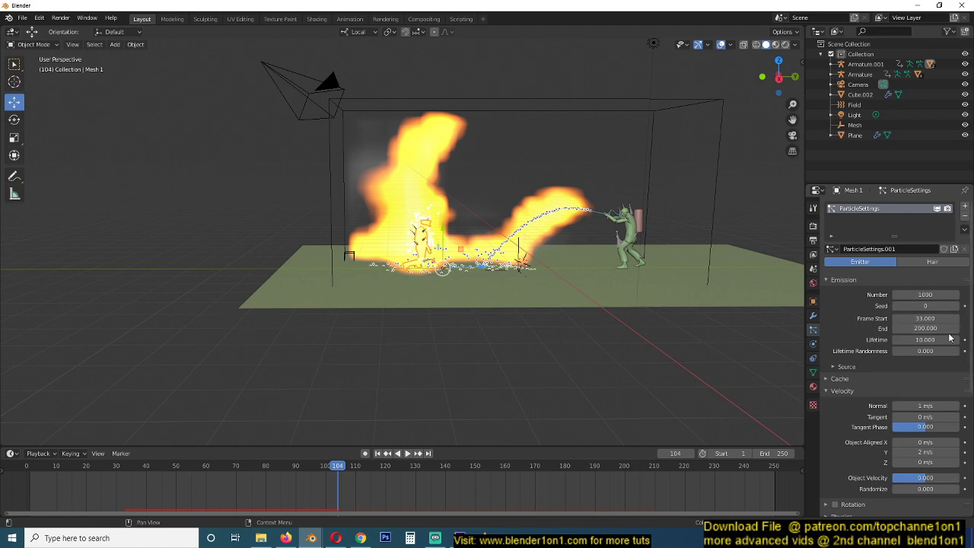
pyautogui.click(927, 339)
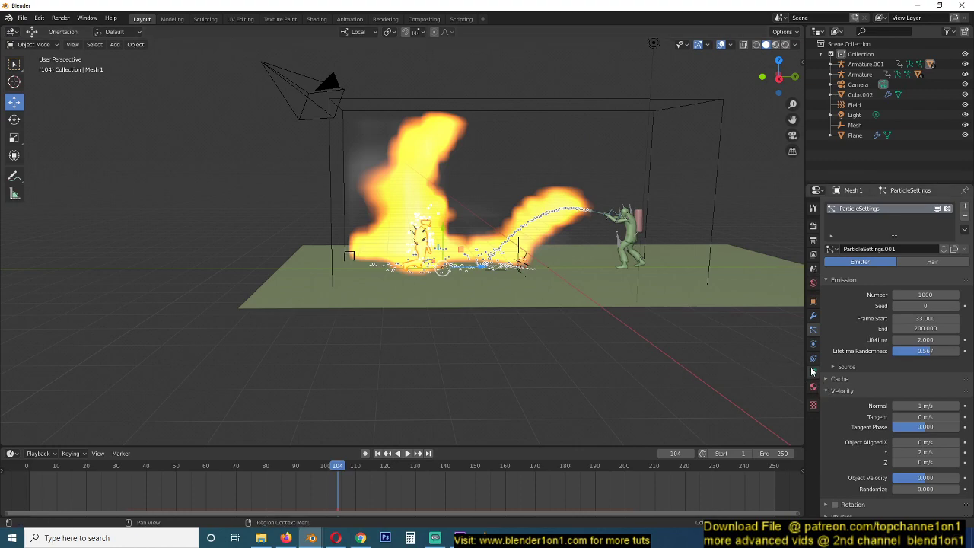
# Set the officer's fire flow to a flame rate of 5 and an initial velocity source of 10, then replay the simulation
pyautogui.click(814, 344)
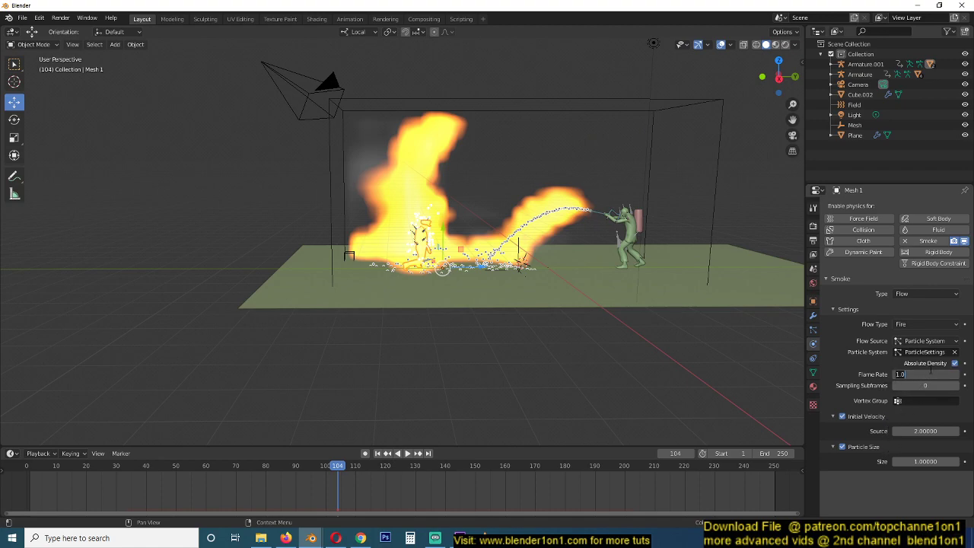
pyautogui.press('Return')
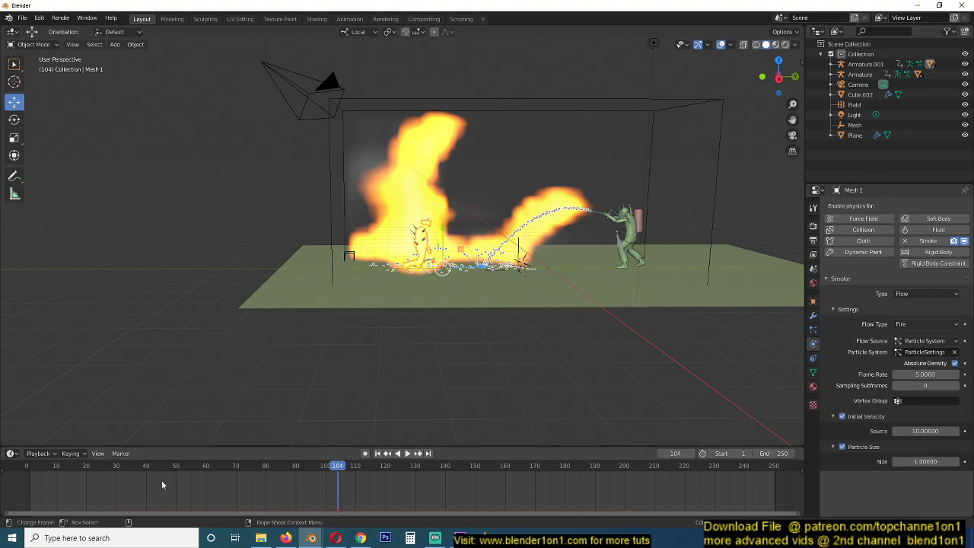
pyautogui.click(779, 474)
pyautogui.press('space')
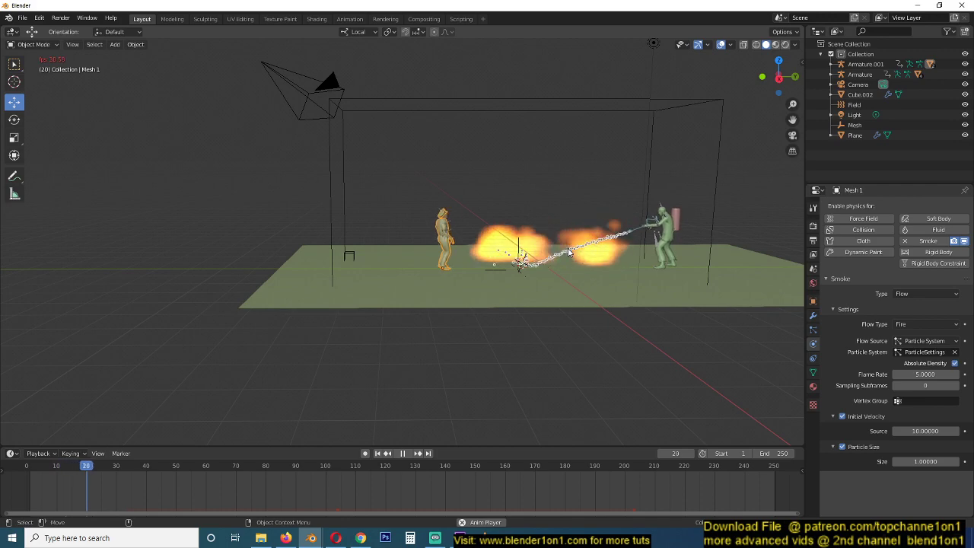
pyautogui.press('space')
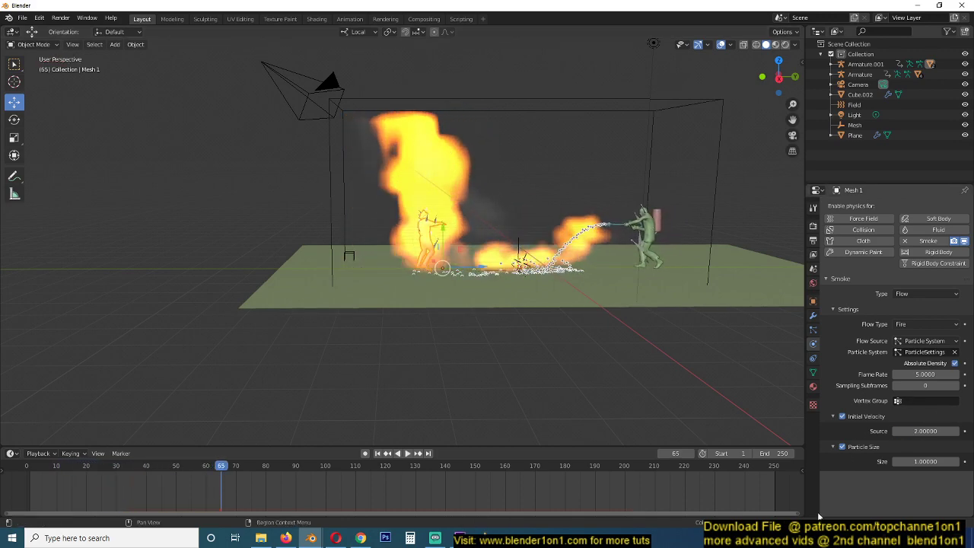
# Set the initial velocity source of the officer's fire flow to 2 and replay the simulation
pyautogui.click(771, 468)
pyautogui.press('space')
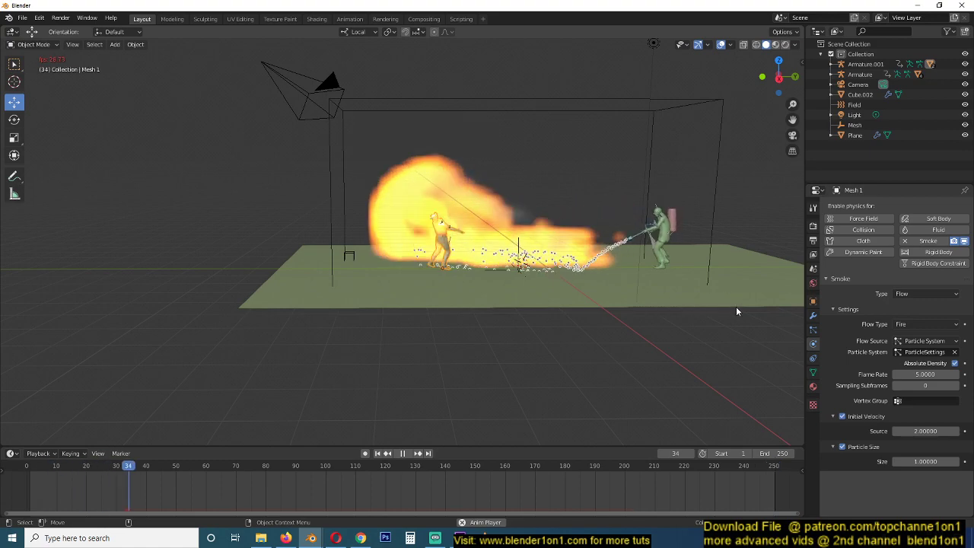
pyautogui.press('space')
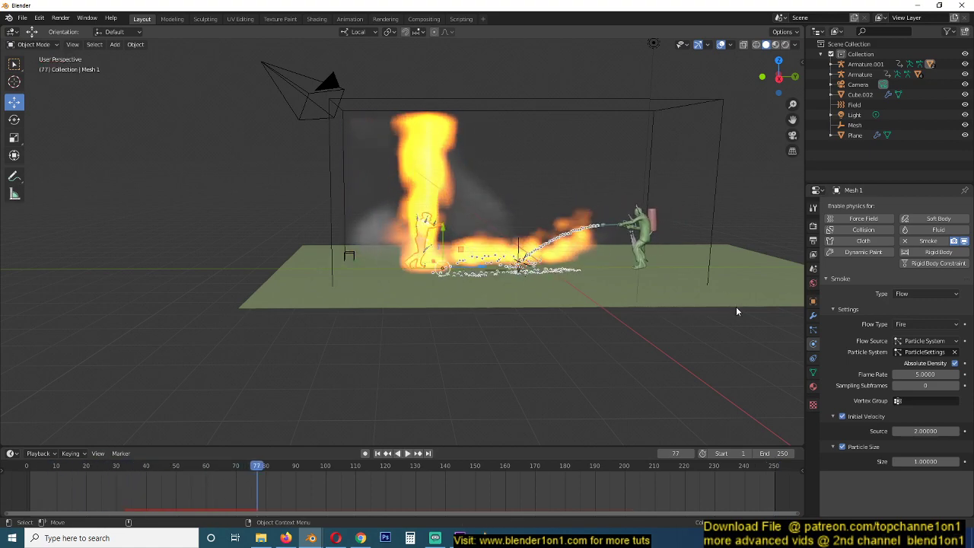
# Set the temperature difference of the smoke domain Cube.002 to 2 and replay the simulation
pyautogui.click(715, 202)
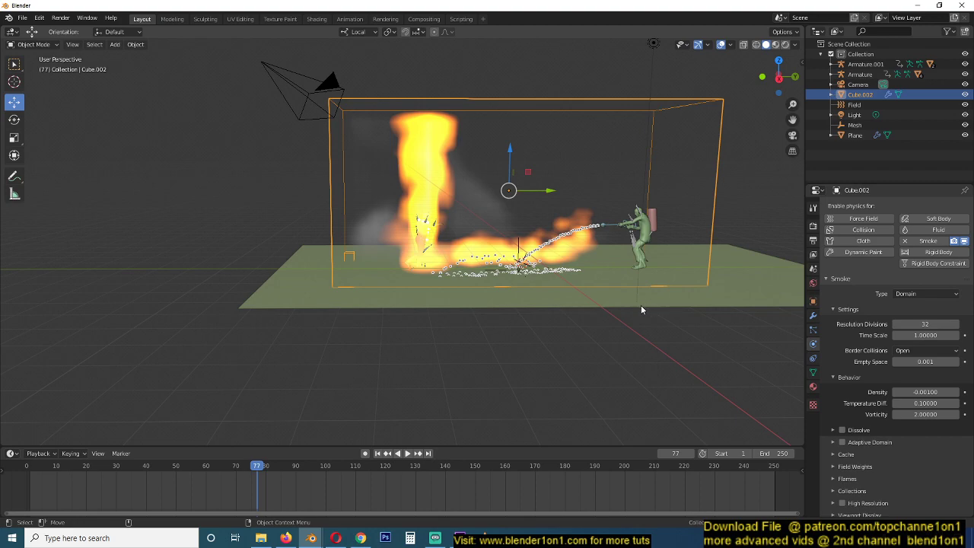
pyautogui.write('2')
pyautogui.press('Return')
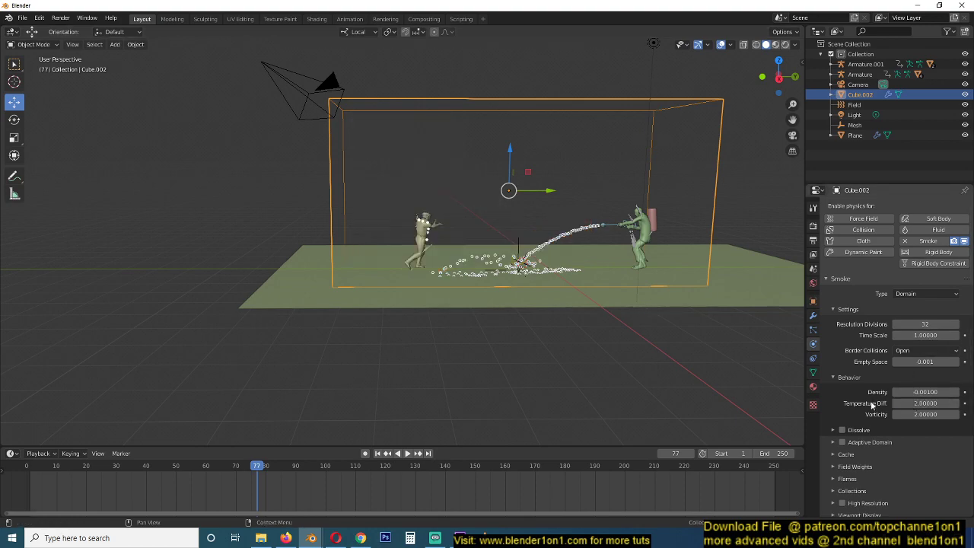
pyautogui.click(778, 466)
pyautogui.press('space')
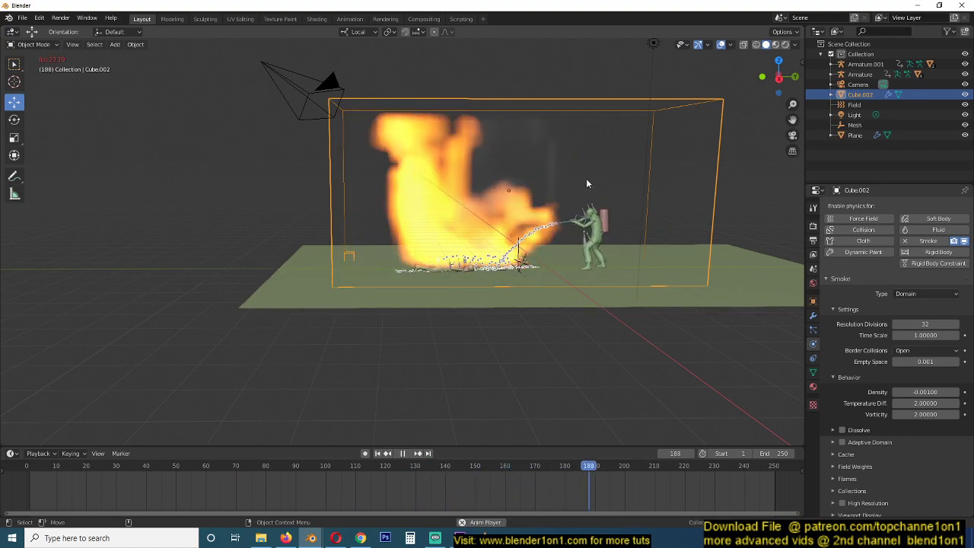
# Pause the simulation and inspect the fire flow settings of nozzle emitter Cube.001 and the collision settings of the ground plane
pyautogui.press('space')
pyautogui.click(455, 271)
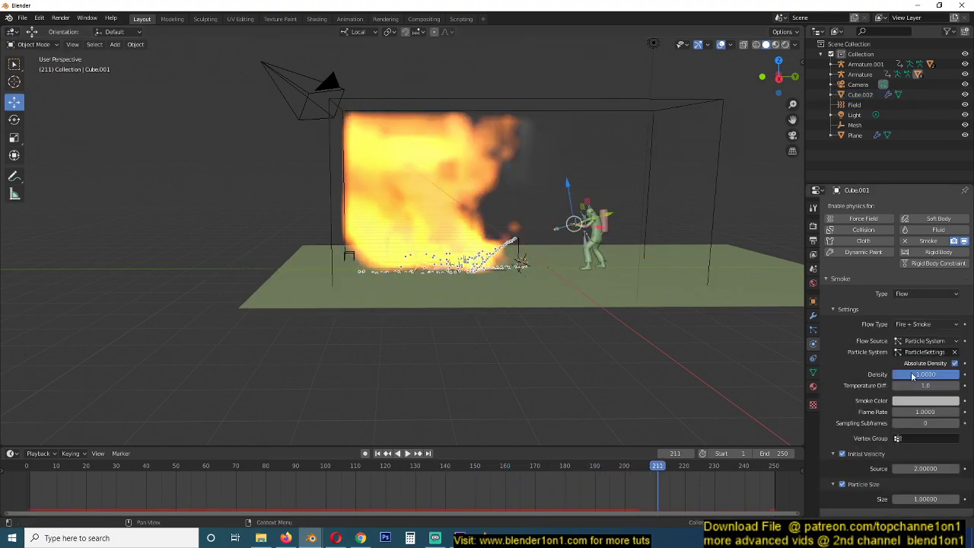
pyautogui.click(472, 275)
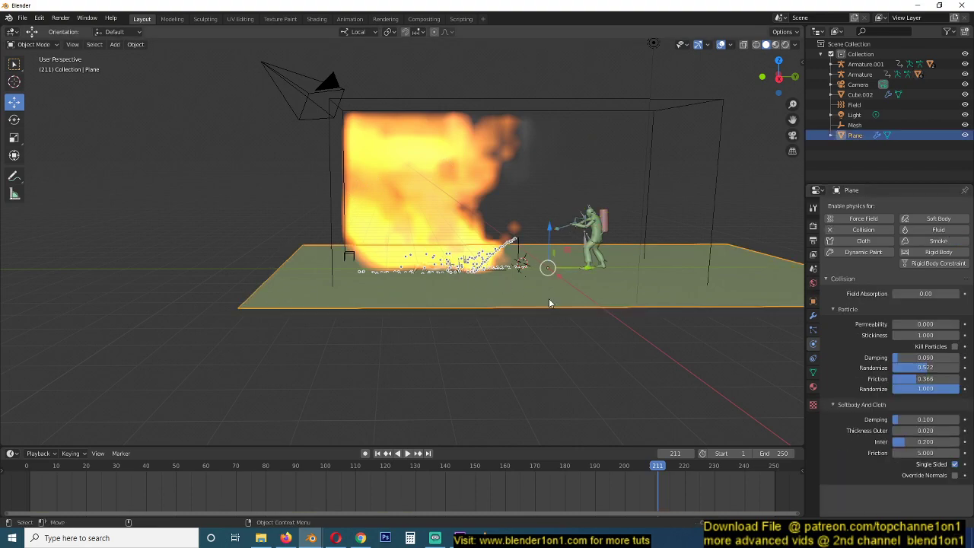
pyautogui.moveTo(549, 303); pyautogui.dragTo(508, 328, button='middle')
# Replay the simulation and examine the flames around the burning officer both close up and from farther away
pyautogui.press('space')
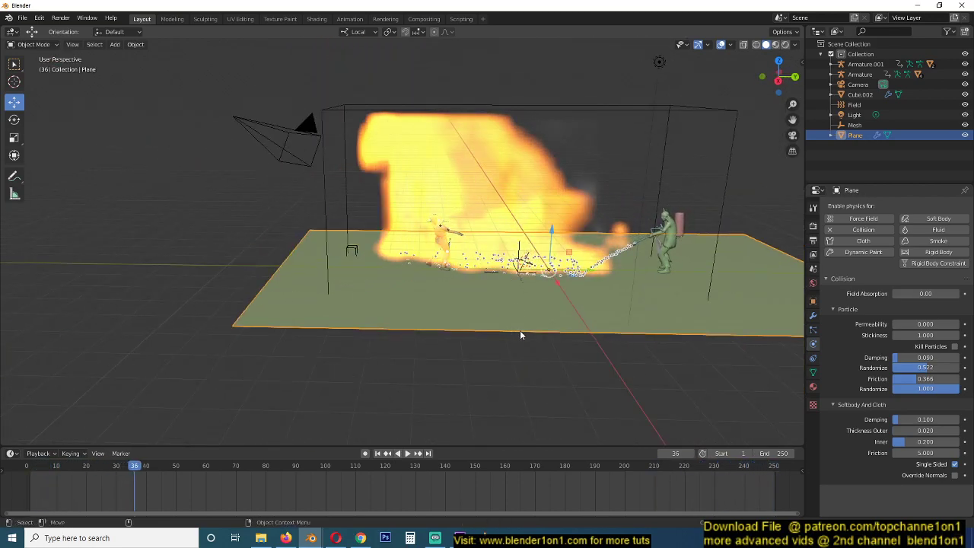
pyautogui.press('space')
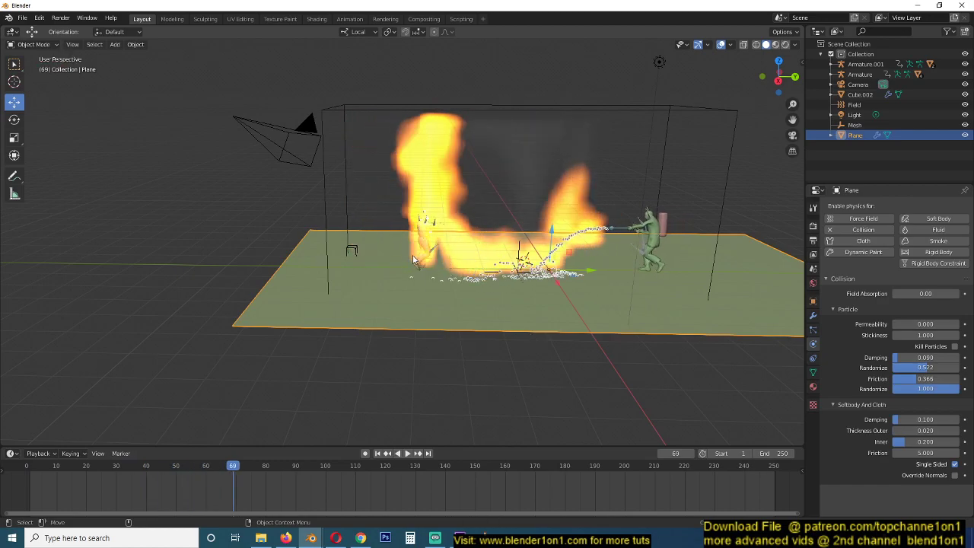
pyautogui.scroll(4, 415, 265)
pyautogui.keyDown('shift'); pyautogui.moveTo(408, 273); pyautogui.dragTo(398, 281, button='middle'); pyautogui.keyUp('shift')
pyautogui.press('space')
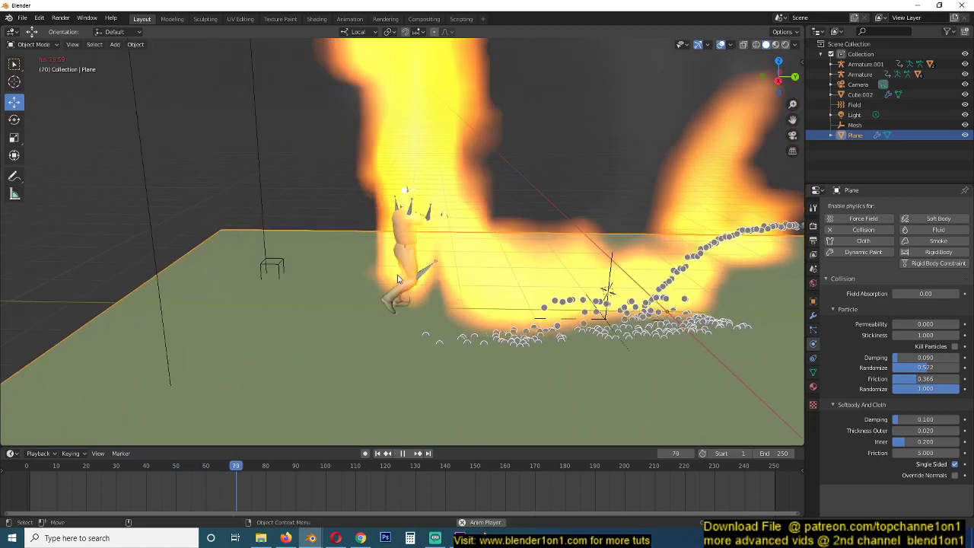
pyautogui.scroll(-5, 402, 278)
pyautogui.scroll(3, 595, 245)
pyautogui.press('space')
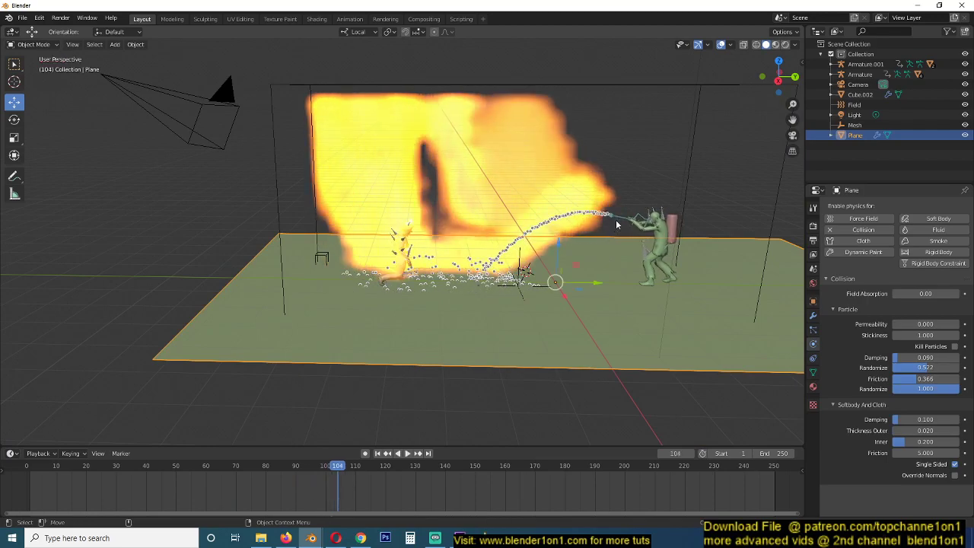
# Set the end frame of the officer's particle emission to 300
pyautogui.click(617, 222)
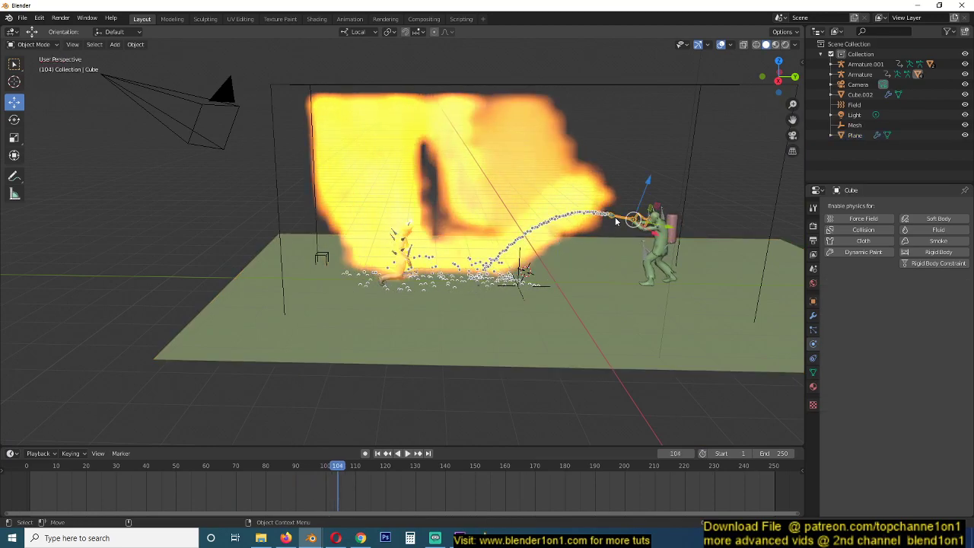
pyautogui.press('space')
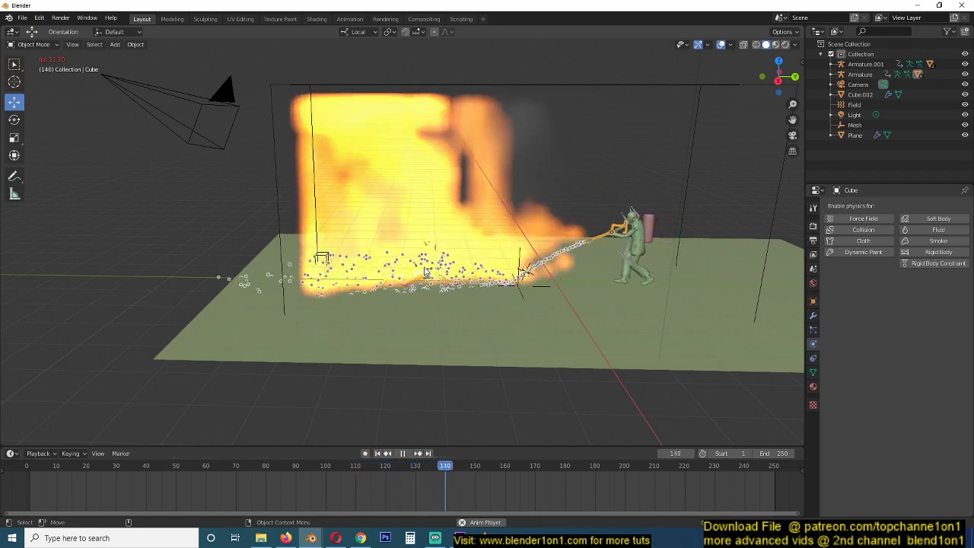
pyautogui.press('space')
pyautogui.click(813, 330)
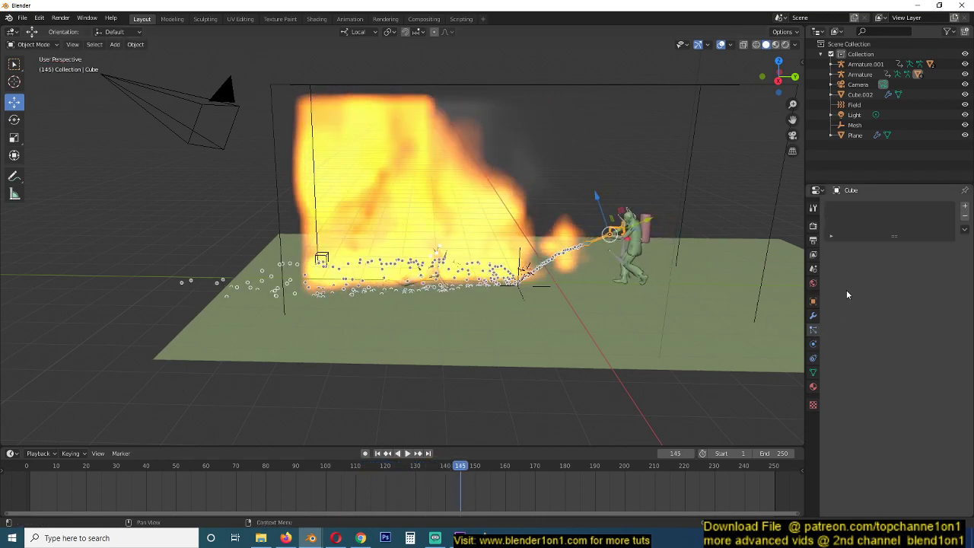
pyautogui.scroll(6, 776, 332)
pyautogui.click(756, 314)
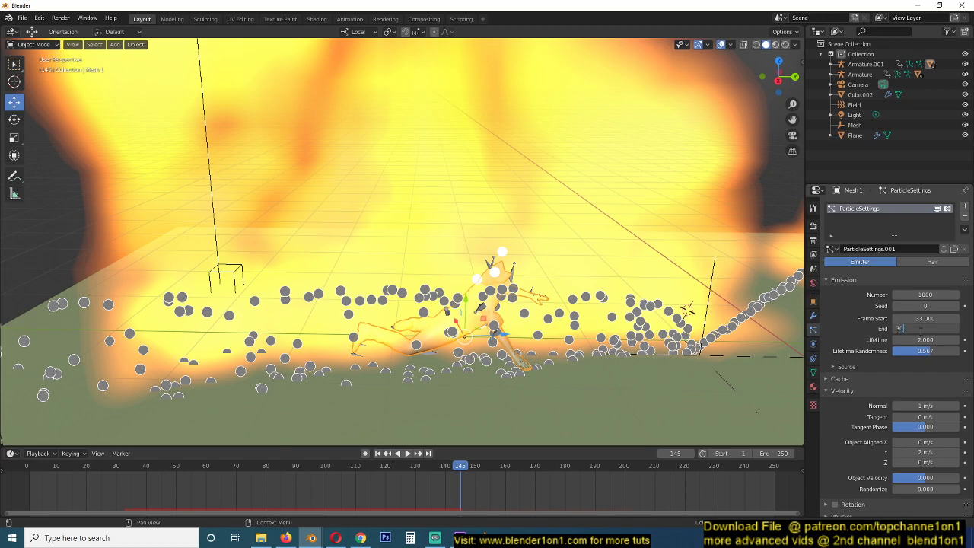
pyautogui.press('Return')
pyautogui.scroll(-5, 731, 294)
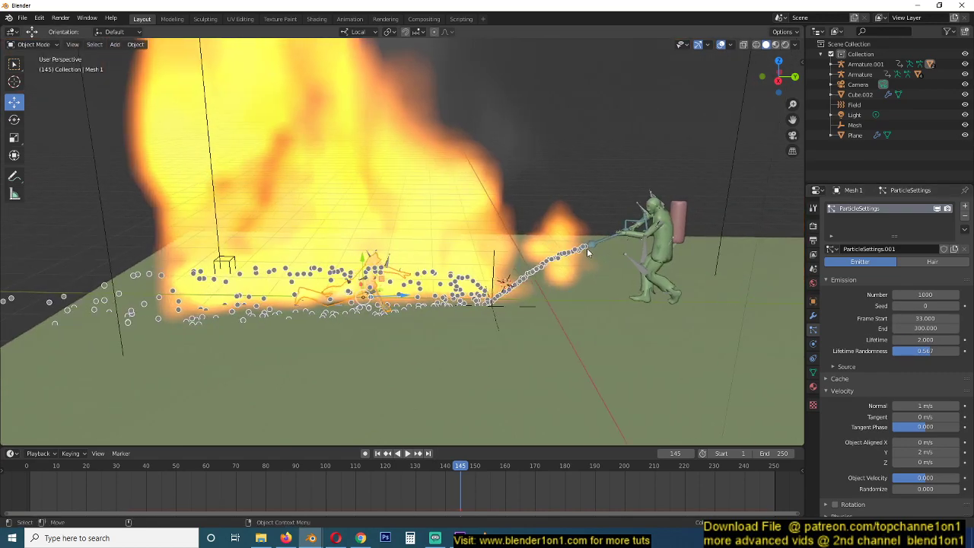
# Set the end frame of the nozzle's particle emission to 150 and replay the simulation from the start
pyautogui.click(584, 249)
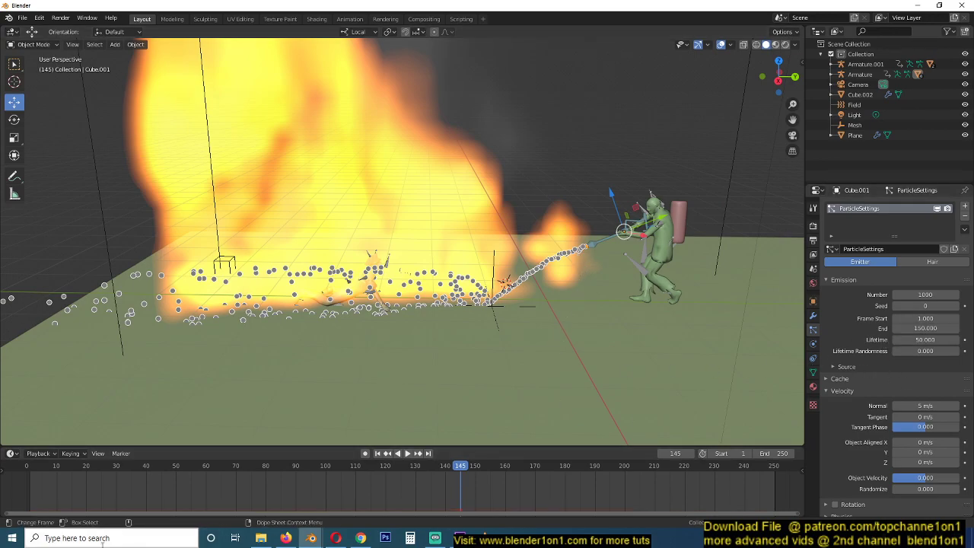
pyautogui.hotkey('shift', 'Left')
pyautogui.press('space')
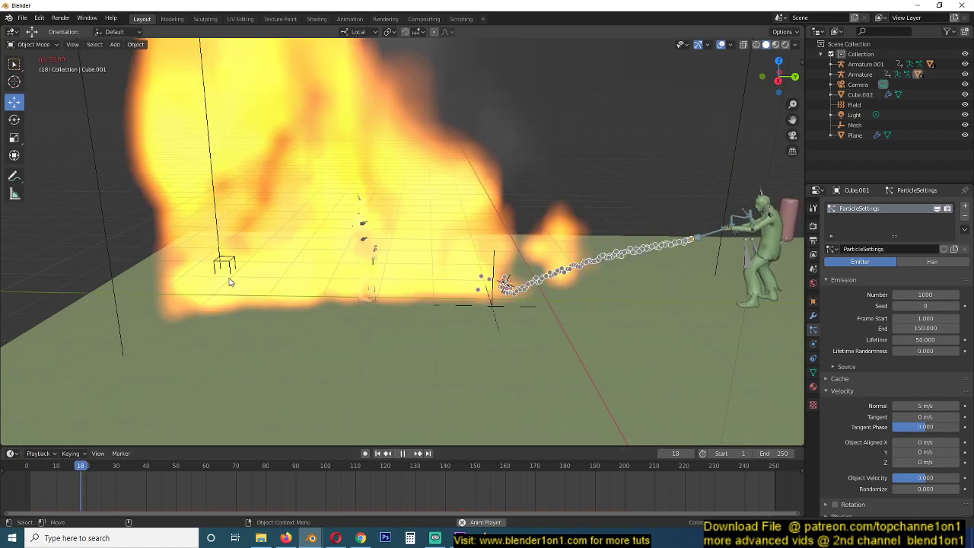
pyautogui.press('space')
pyautogui.press('space')
pyautogui.hotkey('shift', 'Left')
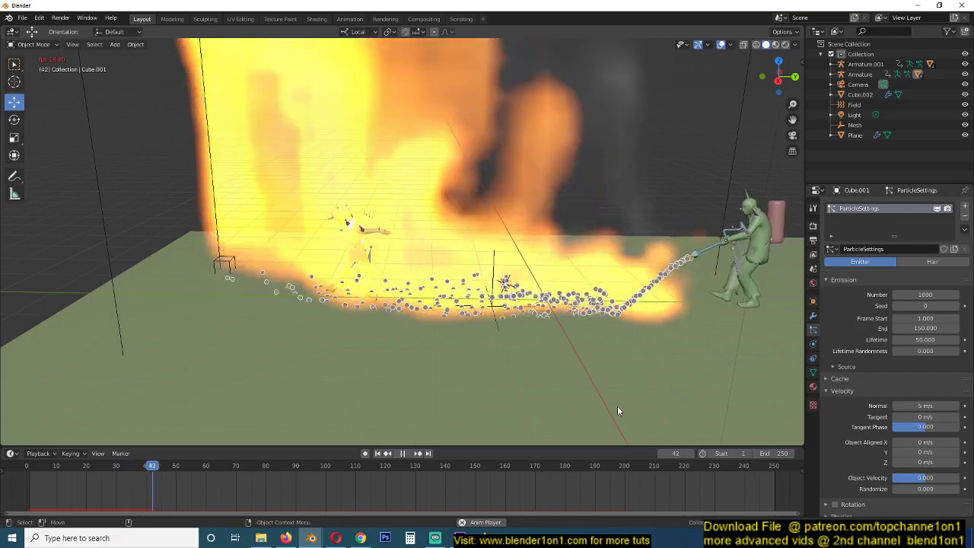
pyautogui.scroll(-6, 617, 411)
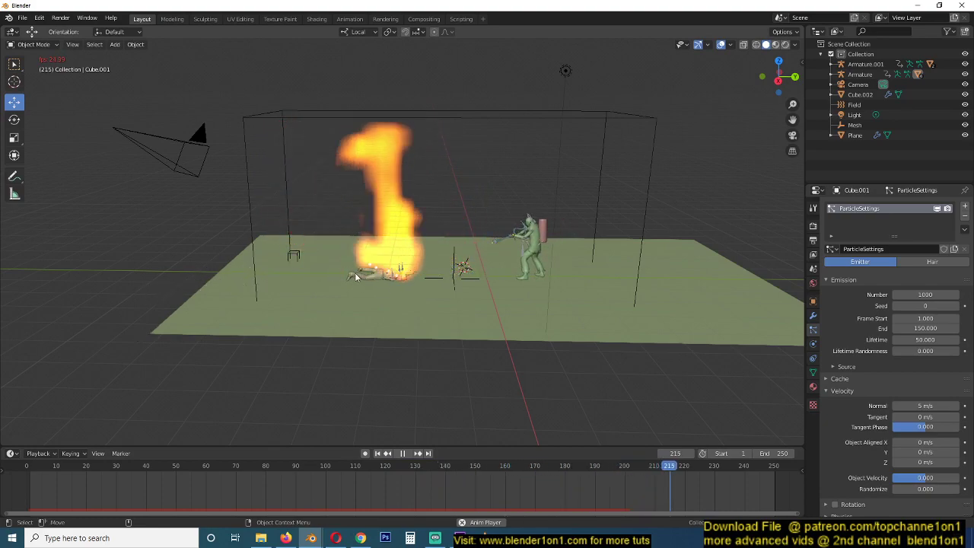
pyautogui.moveTo(387, 295); pyautogui.dragTo(401, 291, button='middle')
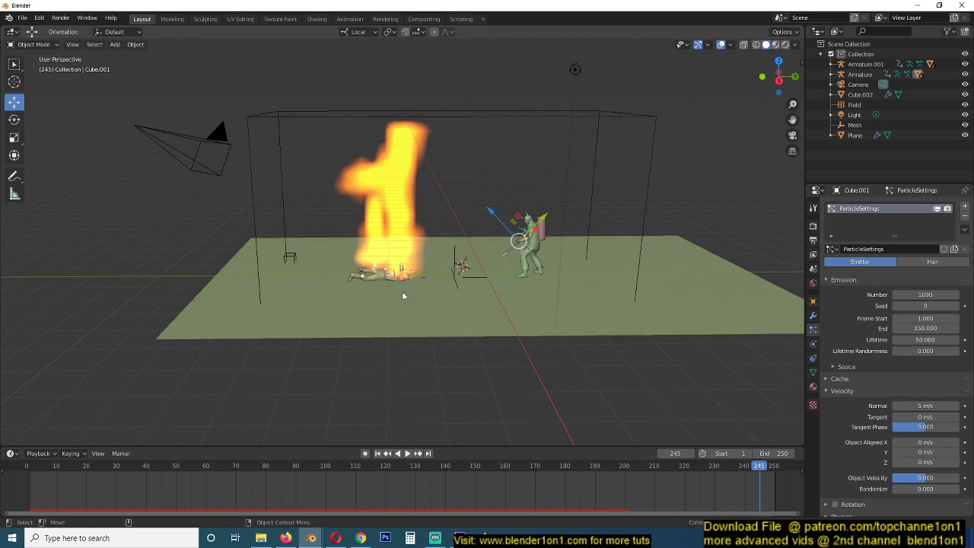
pyautogui.press('space')
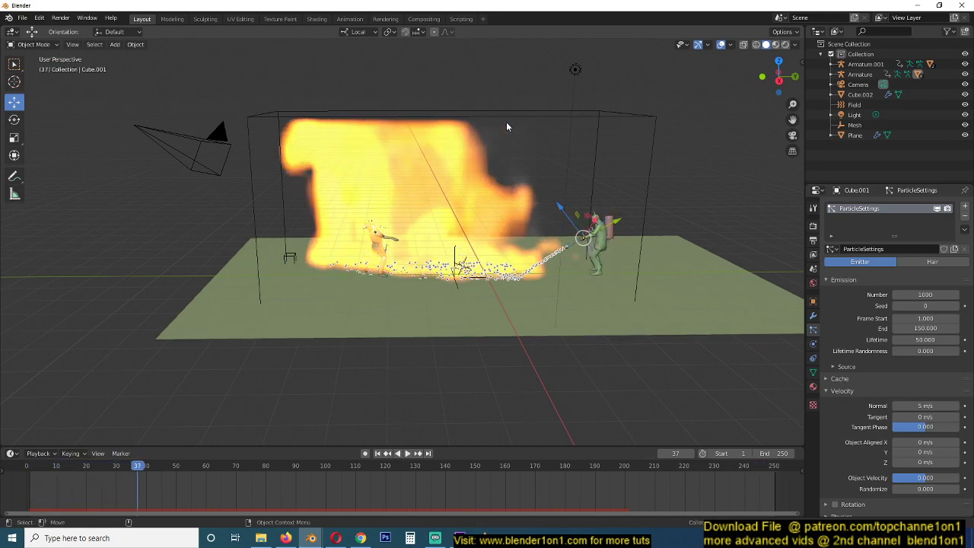
# Review the physics settings of the smoke domain Cube.002, including its resolution divisions
pyautogui.click(467, 116)
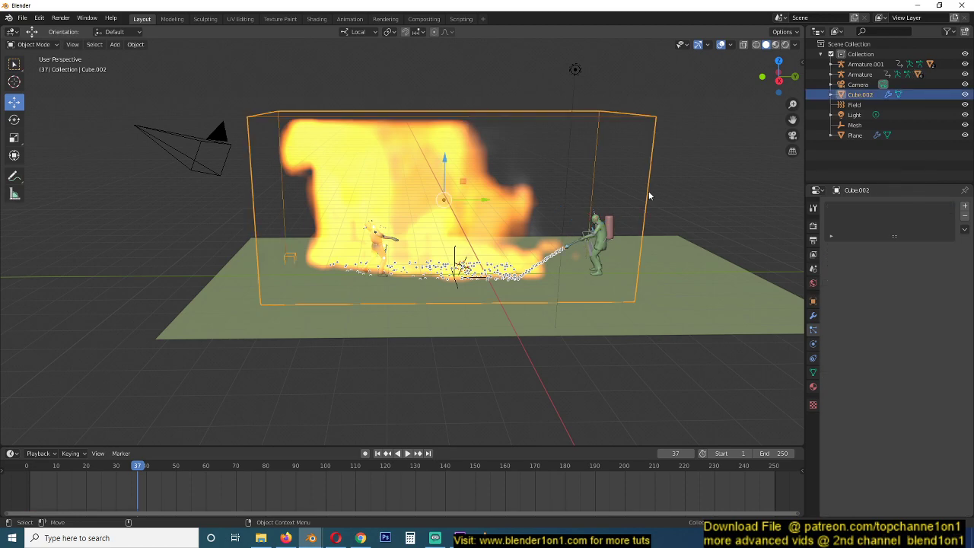
pyautogui.click(813, 344)
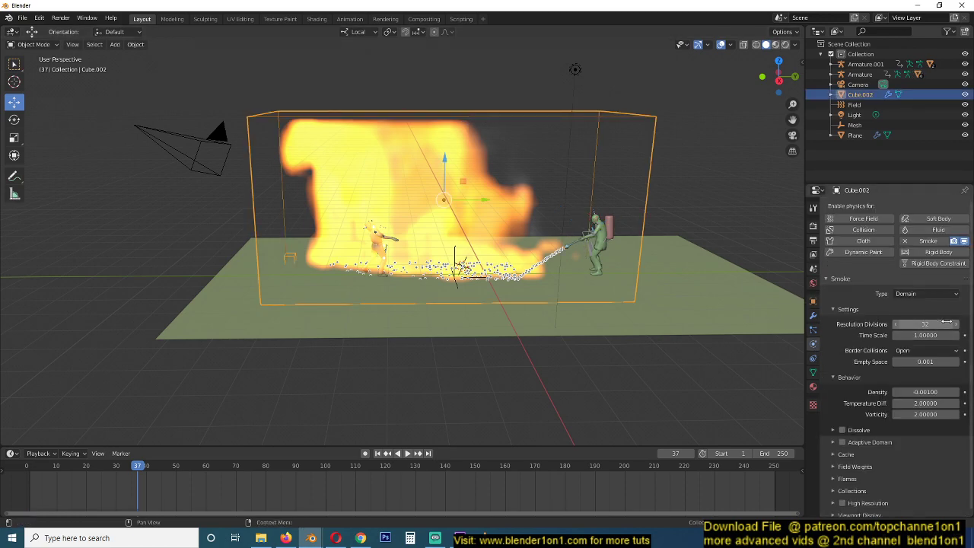
pyautogui.scroll(-1, 932, 409)
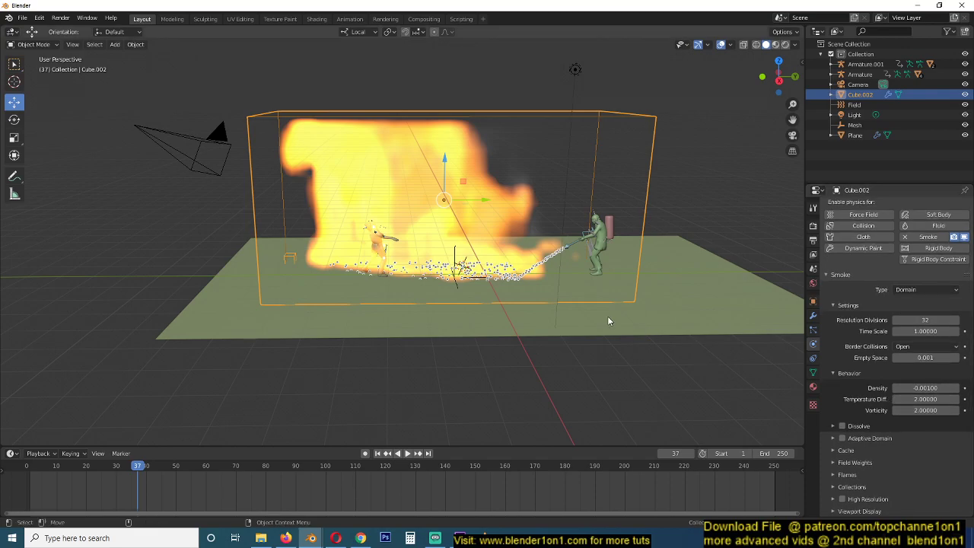
pyautogui.moveTo(608, 321); pyautogui.dragTo(626, 341, button='middle')
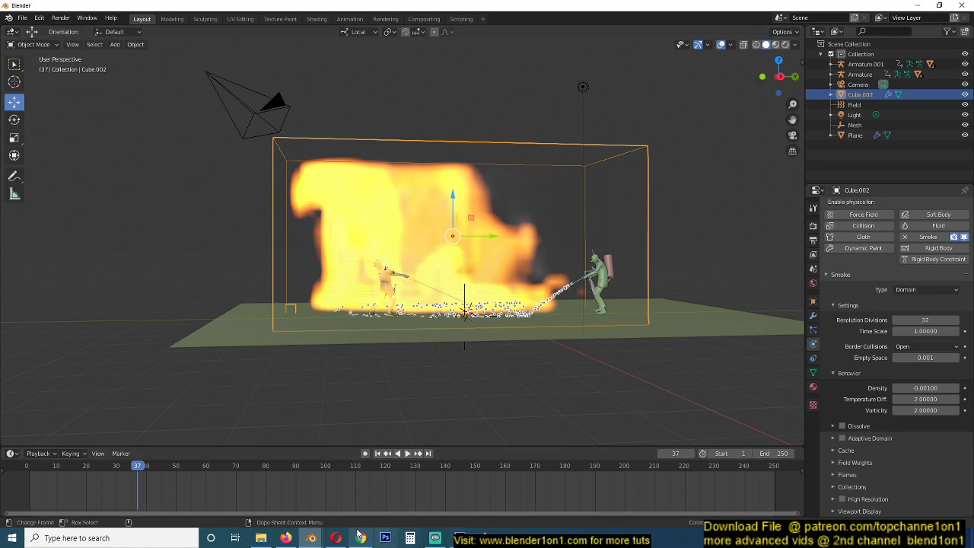
# Switch to the other Blender window with untitled.blend and play its flamethrower simulation from the start
pyautogui.moveTo(318, 541)
pyautogui.click(251, 499)
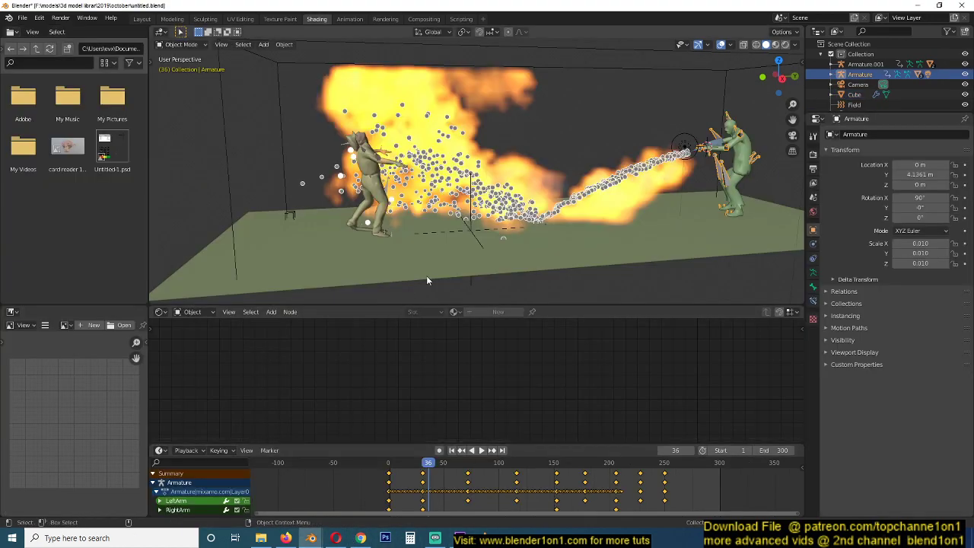
pyautogui.moveTo(578, 492); pyautogui.dragTo(361, 486)
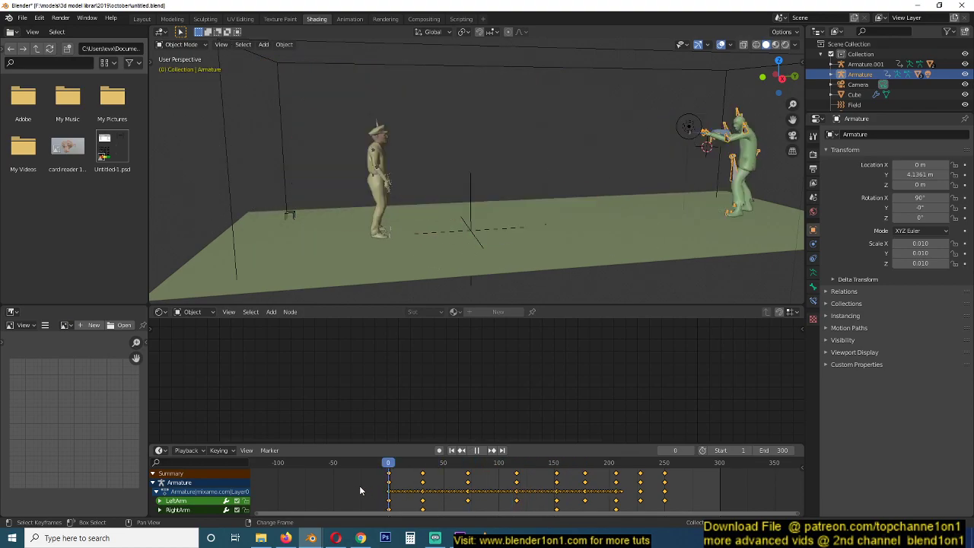
pyautogui.press('space')
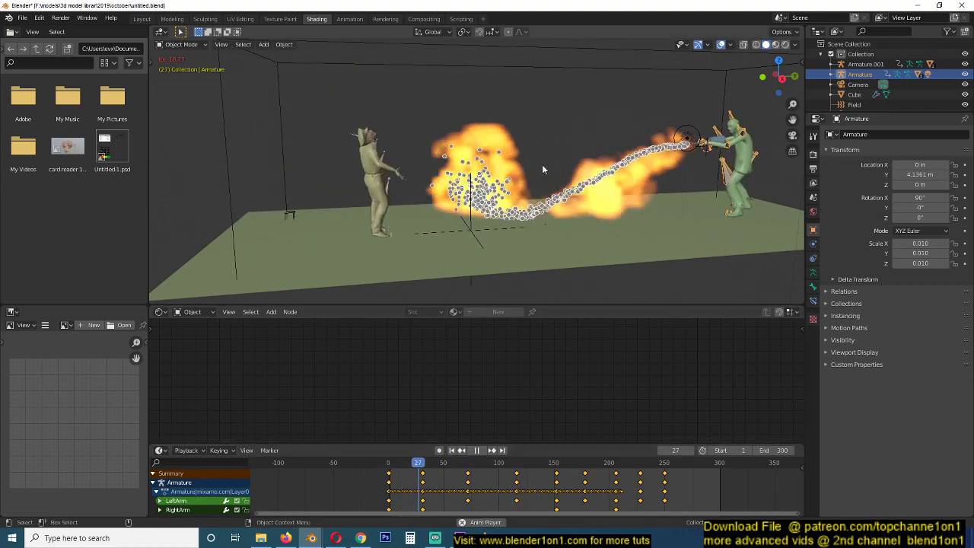
pyautogui.press('space')
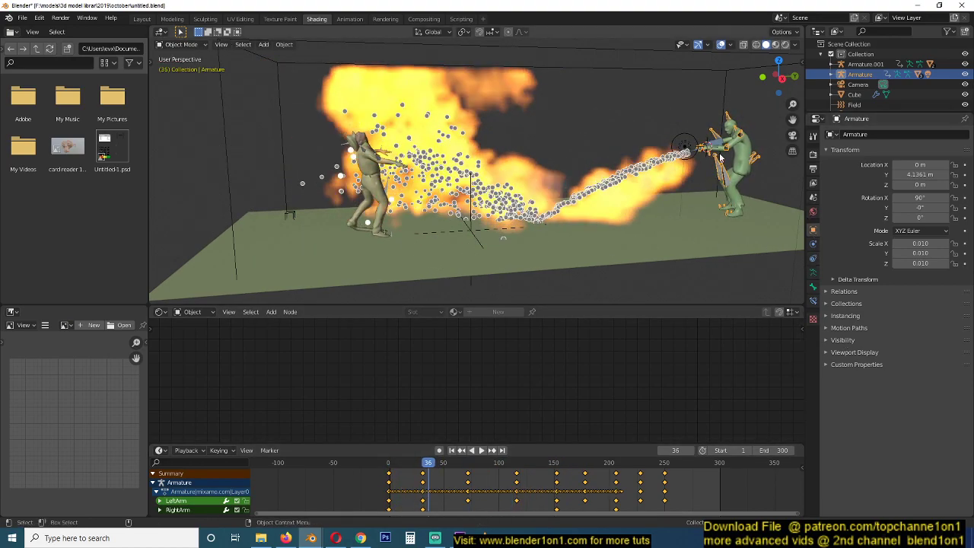
# Inspect the smoke physics settings of the domain Cube, including its resolution divisions
pyautogui.click(726, 94)
pyautogui.click(813, 258)
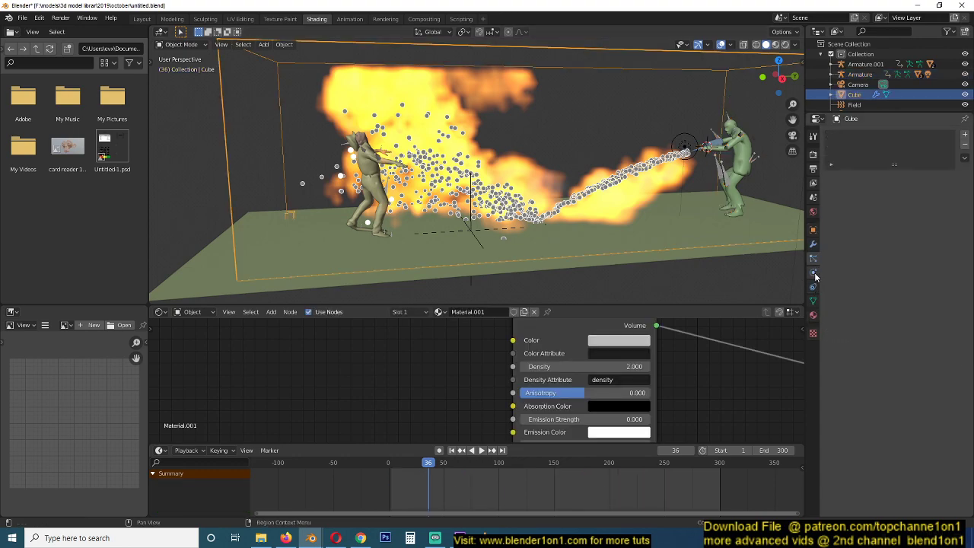
pyautogui.click(814, 274)
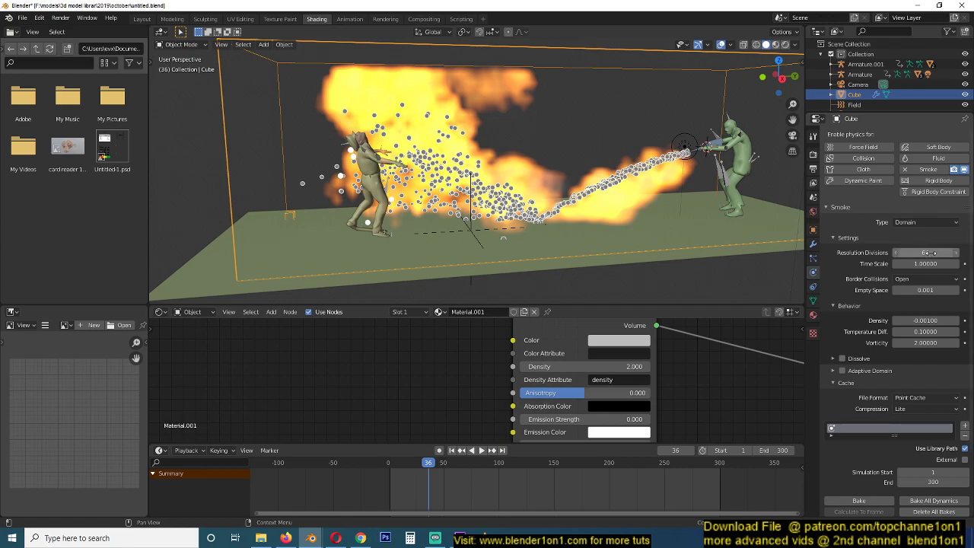
# Continue playing the finished simulation through the officer's fall, pausing to examine the flames
pyautogui.press('space')
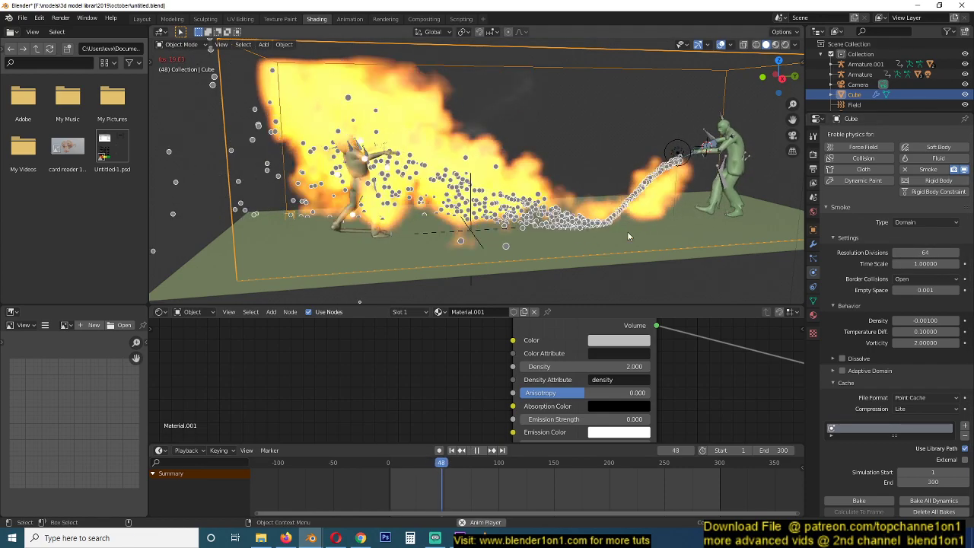
pyautogui.press('space')
pyautogui.press('space')
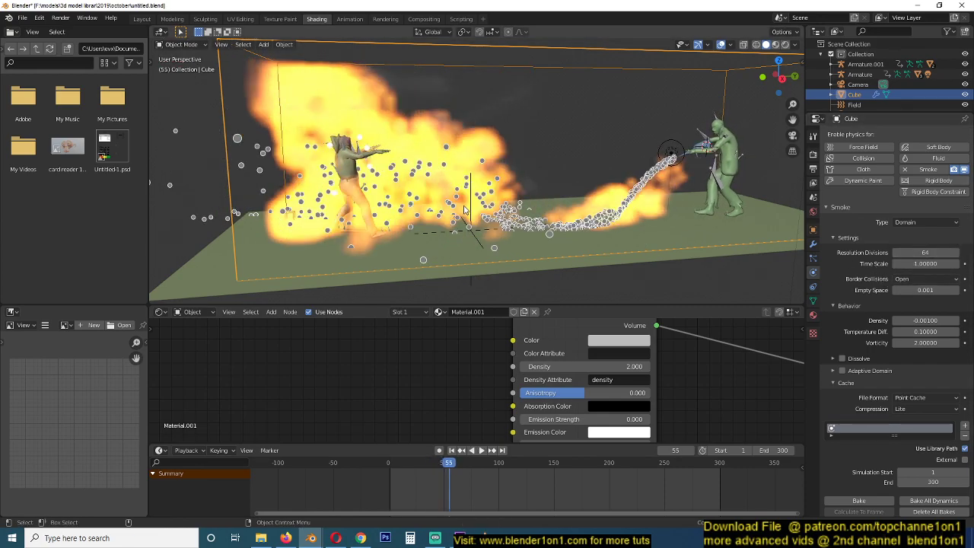
pyautogui.press('space')
pyautogui.press('space')
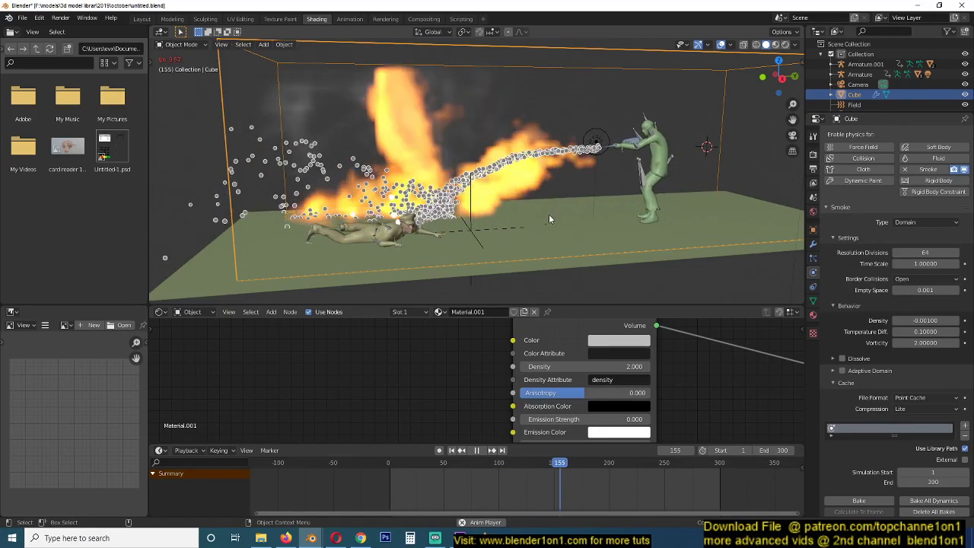
pyautogui.press('space')
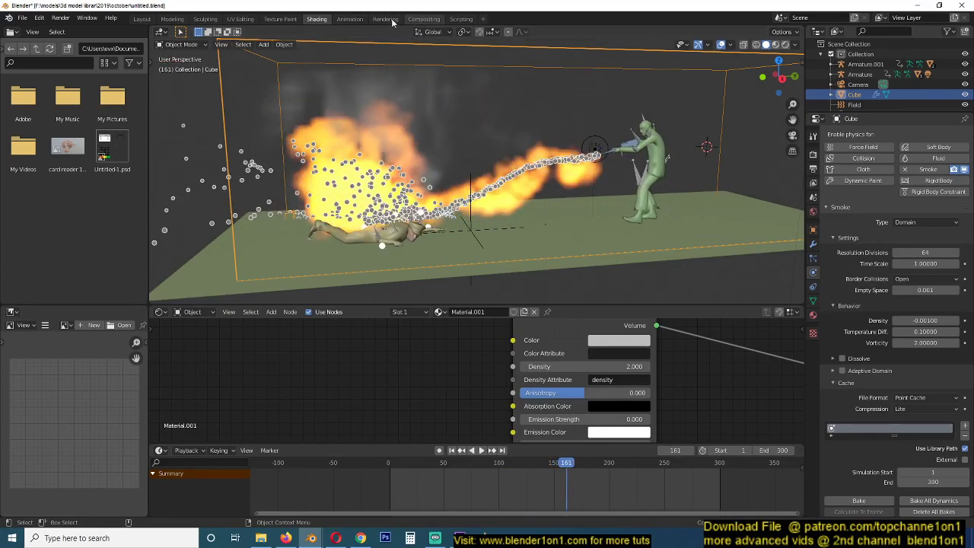
# Switch the viewport to material preview shading and examine the textured characters and the flames up close
pyautogui.scroll(-8, 538, 358)
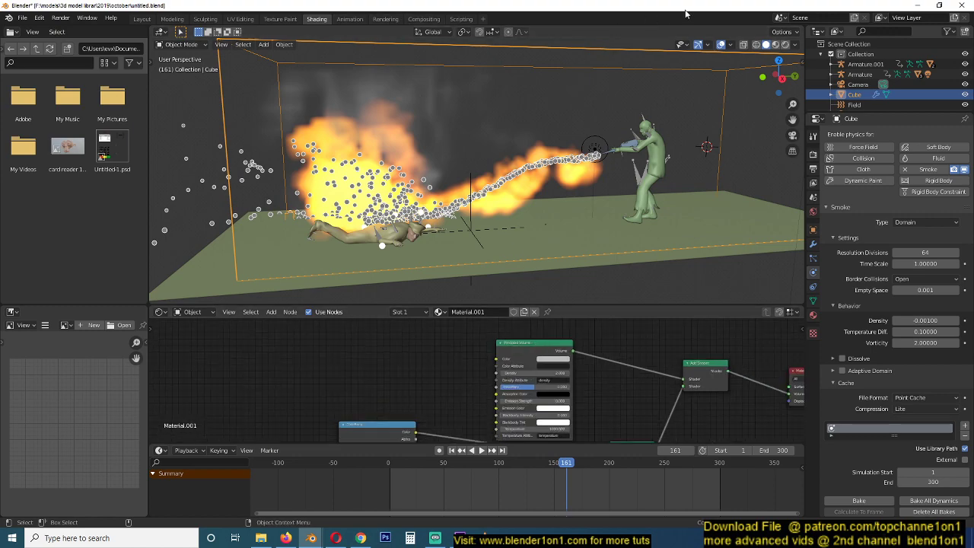
pyautogui.click(776, 44)
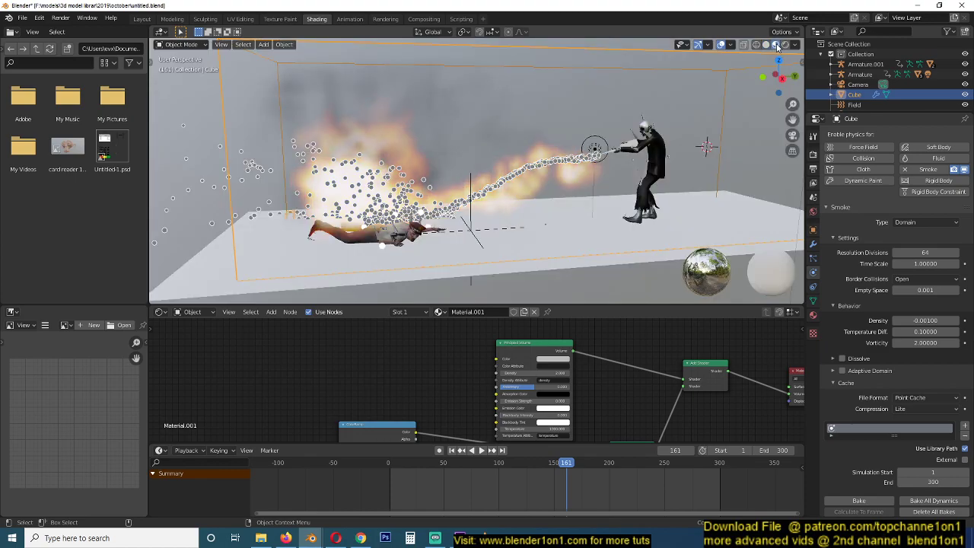
pyautogui.click(664, 128)
pyautogui.moveTo(664, 128); pyautogui.dragTo(626, 216, button='middle')
pyautogui.scroll(4, 626, 216)
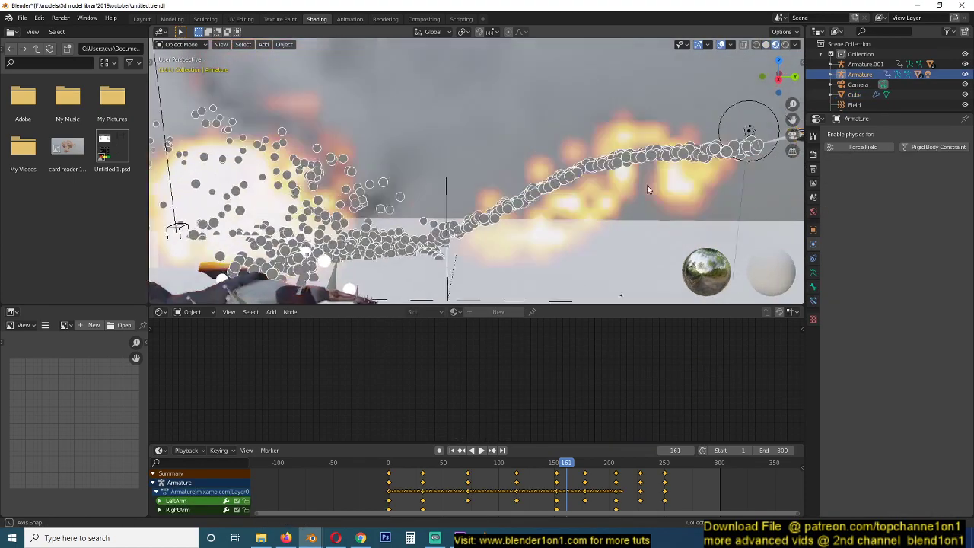
pyautogui.scroll(-4, 556, 235)
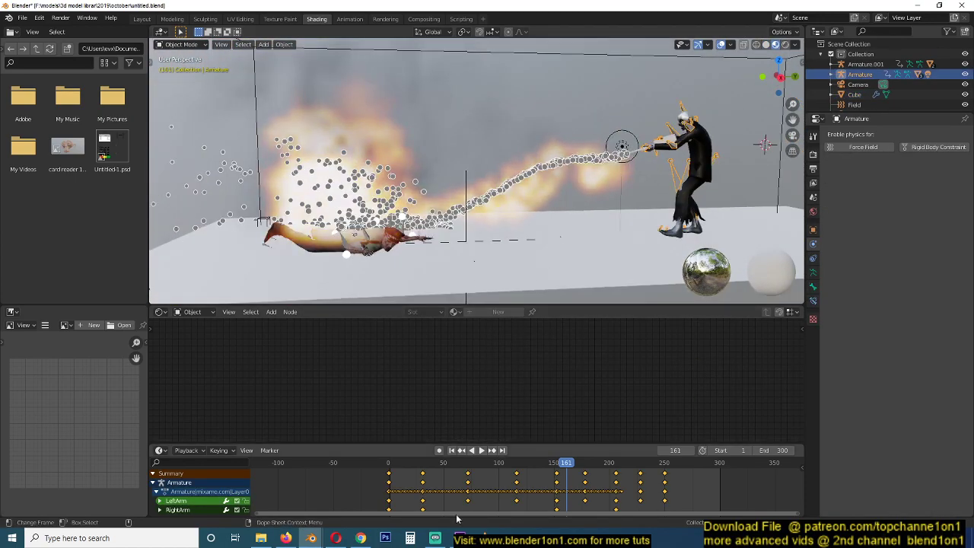
# Switch to the other Blender window, view its simulation in material preview shading, and return to the finished untitled.blend window
pyautogui.moveTo(311, 537)
pyautogui.click(364, 494)
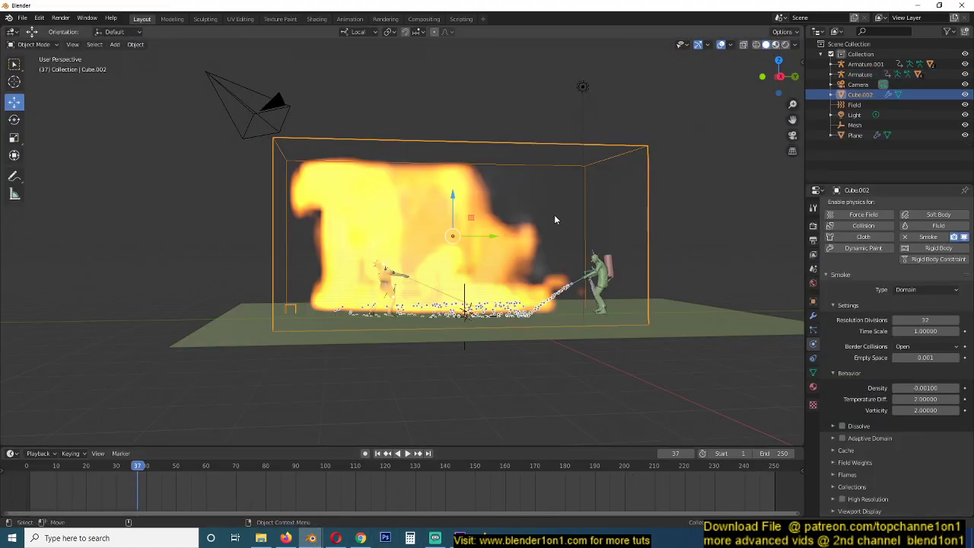
pyautogui.click(775, 45)
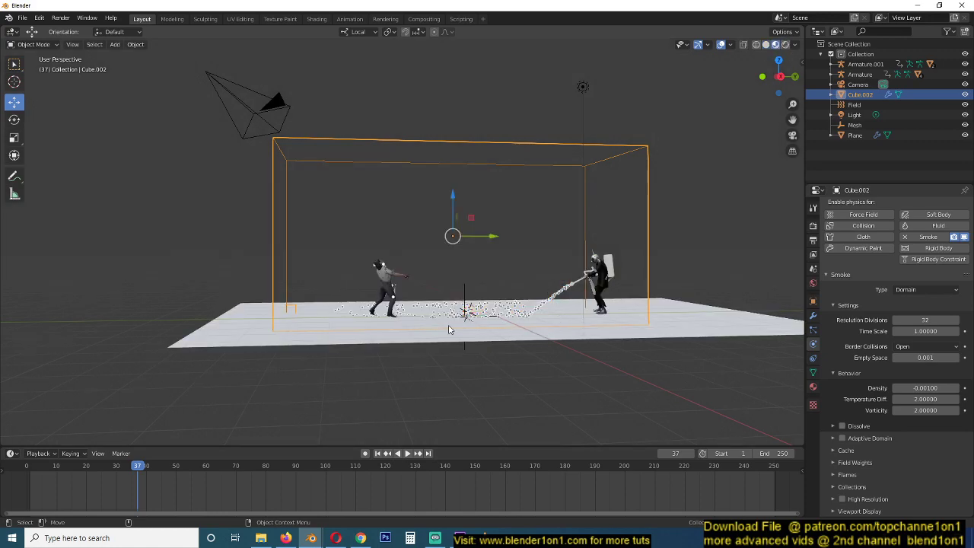
pyautogui.moveTo(303, 542)
pyautogui.click(255, 499)
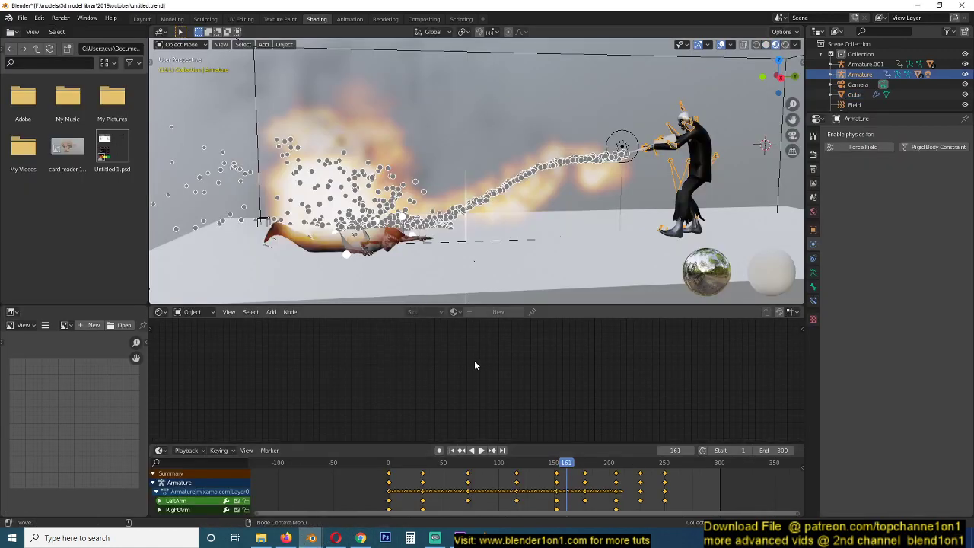
# Select the smoke domain Cube and maximize its material node tree to examine the Principled Volume, Emission and Add Shader setup
pyautogui.click(593, 168)
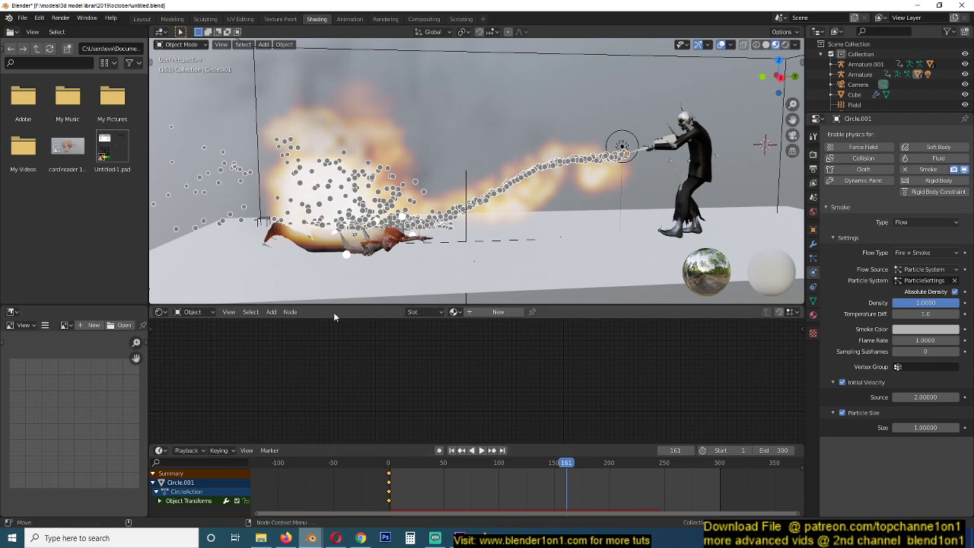
pyautogui.click(281, 228)
pyautogui.scroll(-5, 543, 378)
pyautogui.moveTo(561, 387); pyautogui.dragTo(579, 351, button='middle')
pyautogui.moveTo(633, 372); pyautogui.dragTo(646, 394, button='middle')
pyautogui.hotkey('ctrl', 'space')
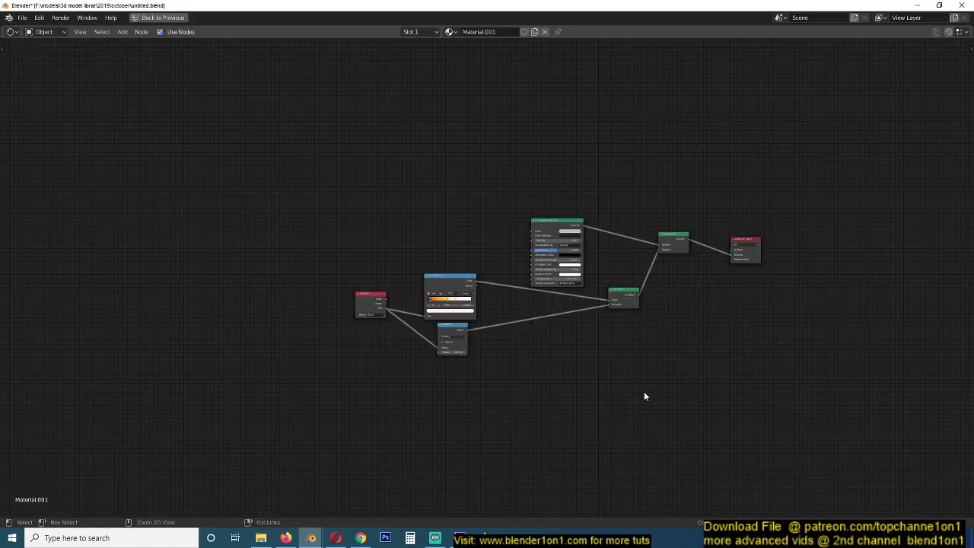
pyautogui.scroll(4, 653, 277)
pyautogui.scroll(-1, 527, 285)
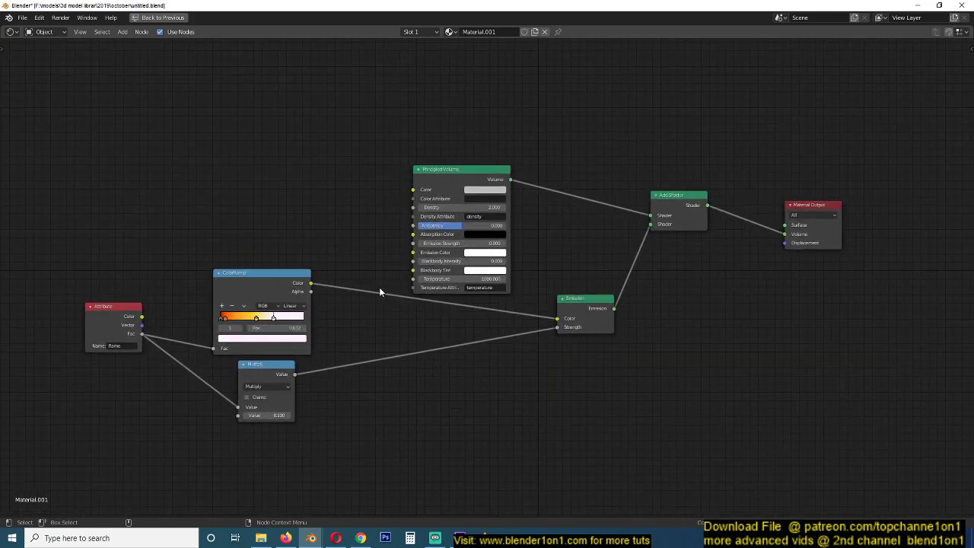
pyautogui.click(688, 204)
pyautogui.click(586, 308)
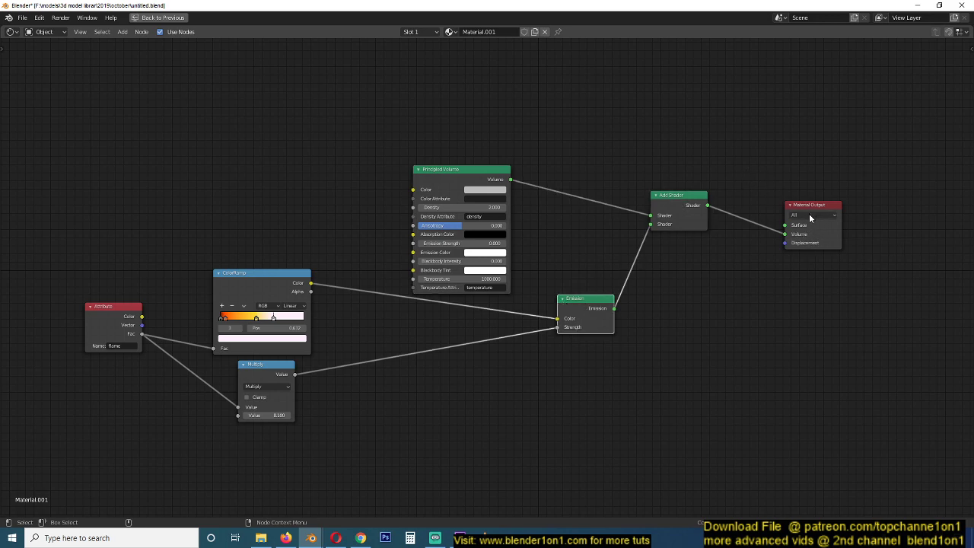
# Move the ColorRamp and flame Attribute nodes slightly up and to the right, keeping the node editor maximized
pyautogui.moveTo(234, 283); pyautogui.dragTo(241, 251)
pyautogui.moveTo(124, 340); pyautogui.dragTo(135, 321)
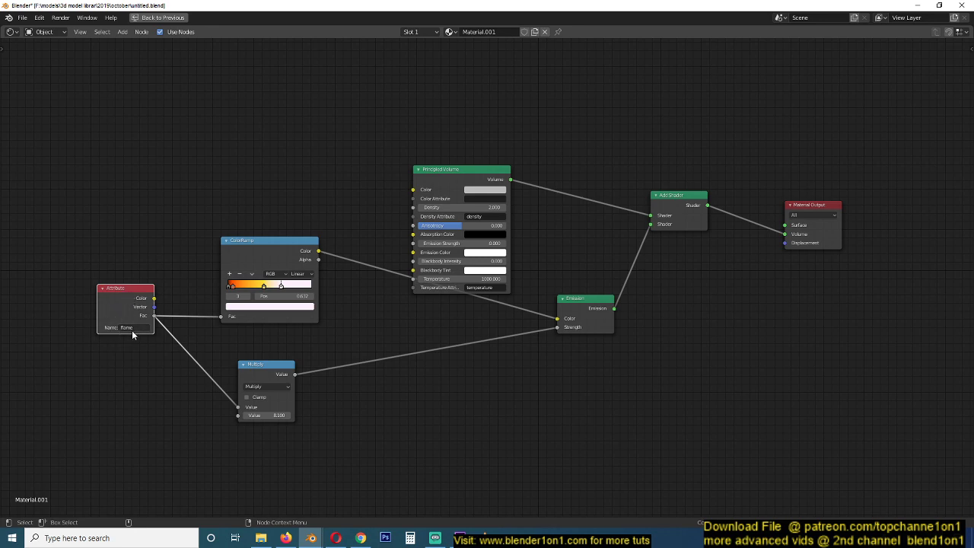
pyautogui.hotkey('ctrl', 'space')
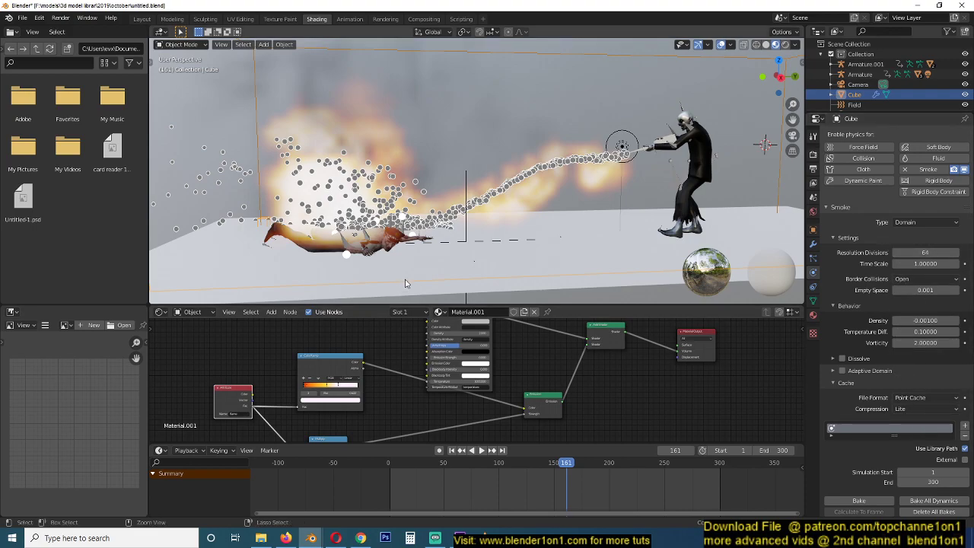
pyautogui.hotkey('ctrl', 'space')
pyautogui.hotkey('ctrl', 'space')
pyautogui.hotkey('ctrl', 'space')
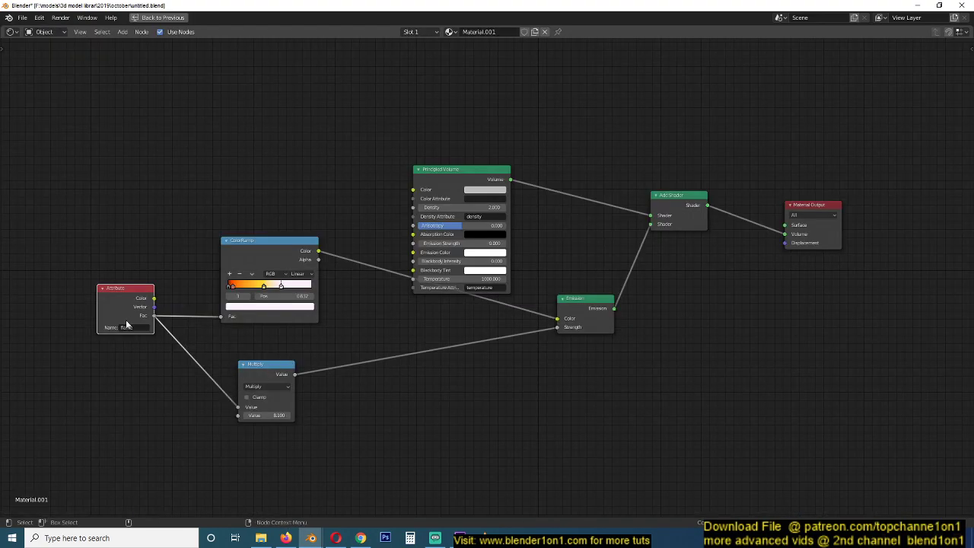
# Add a second Attribute node above the ColorRamp, try out the name flame, and leave its name empty
pyautogui.hotkey('shift', 'a')
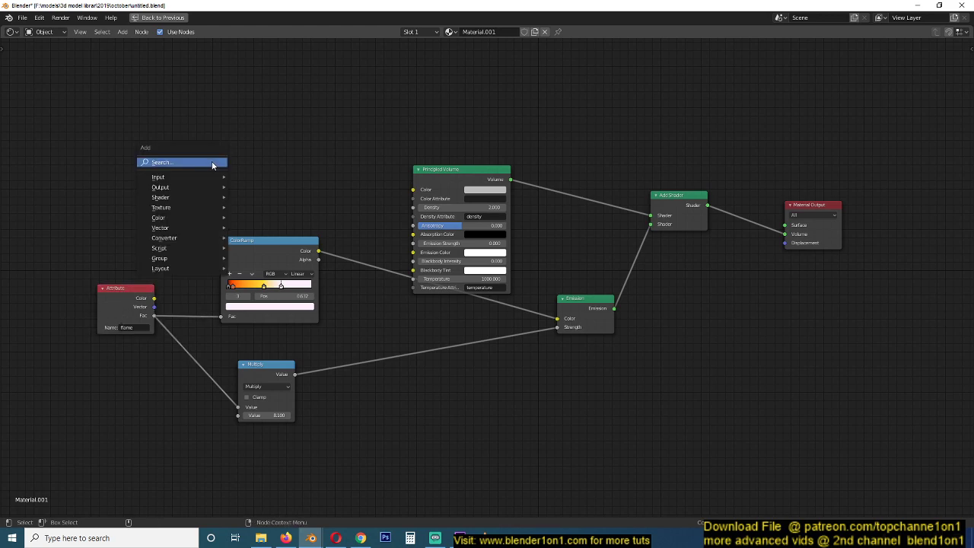
pyautogui.moveTo(192, 177)
pyautogui.click(282, 203)
pyautogui.click(173, 208)
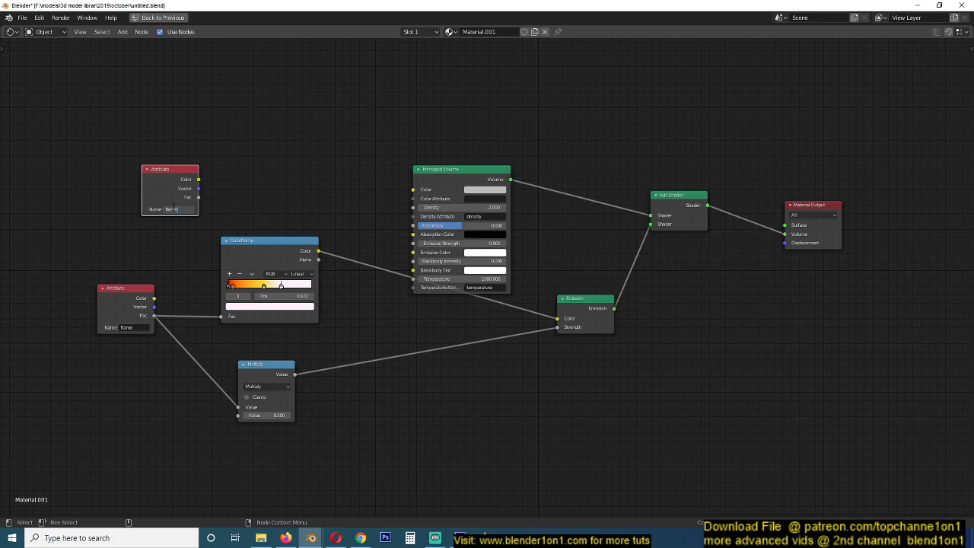
pyautogui.write('de')
pyautogui.press('Return')
pyautogui.click(178, 209)
pyautogui.write('te')
pyautogui.hotkey('ctrl', 'a')
pyautogui.press('BackSpace')
pyautogui.press('Return')
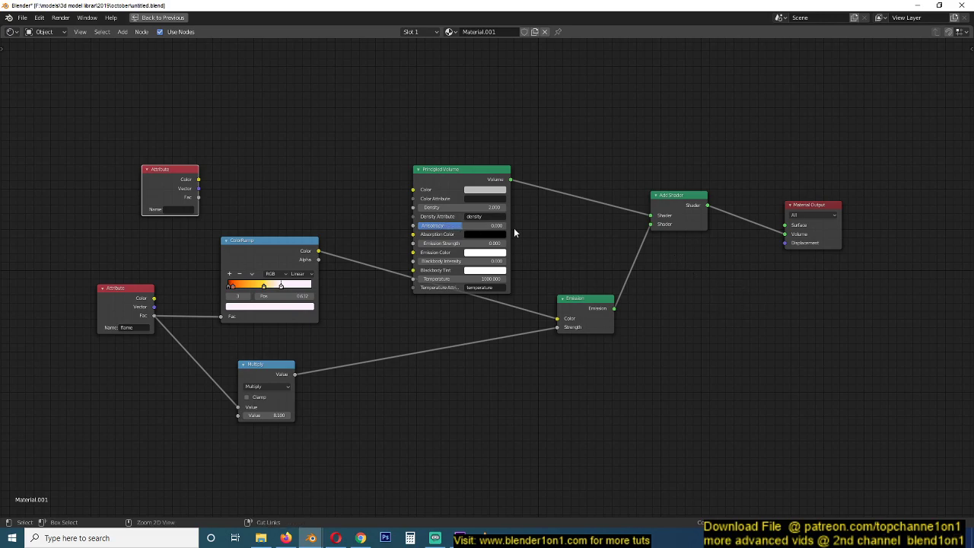
# Restore the full Shading layout and view the fire and both characters from a more oblique angle
pyautogui.hotkey('ctrl', 'space')
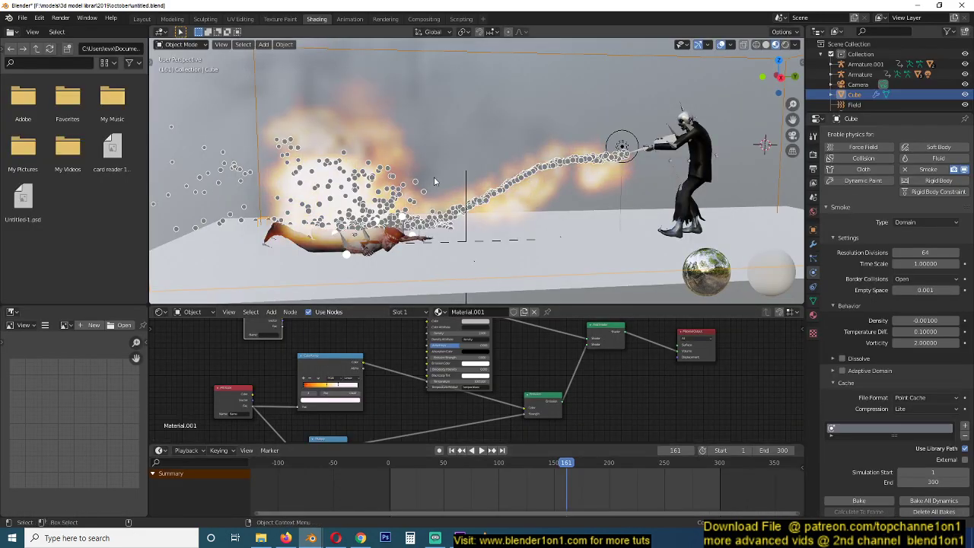
pyautogui.moveTo(436, 181); pyautogui.dragTo(478, 194, button='middle')
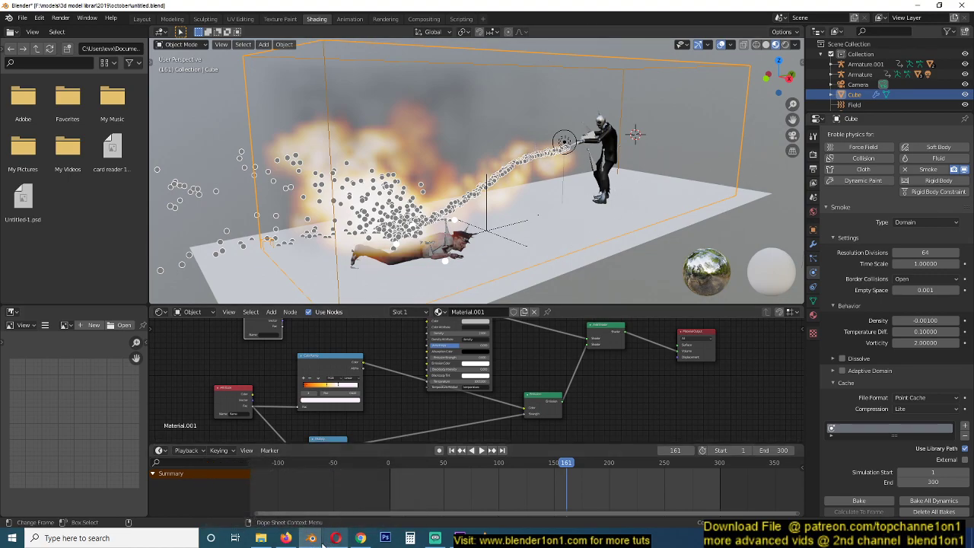
# Switch to Firefox and look through the YouTube upload page of the flamethrower video down to its thumbnails
pyautogui.moveTo(314, 540)
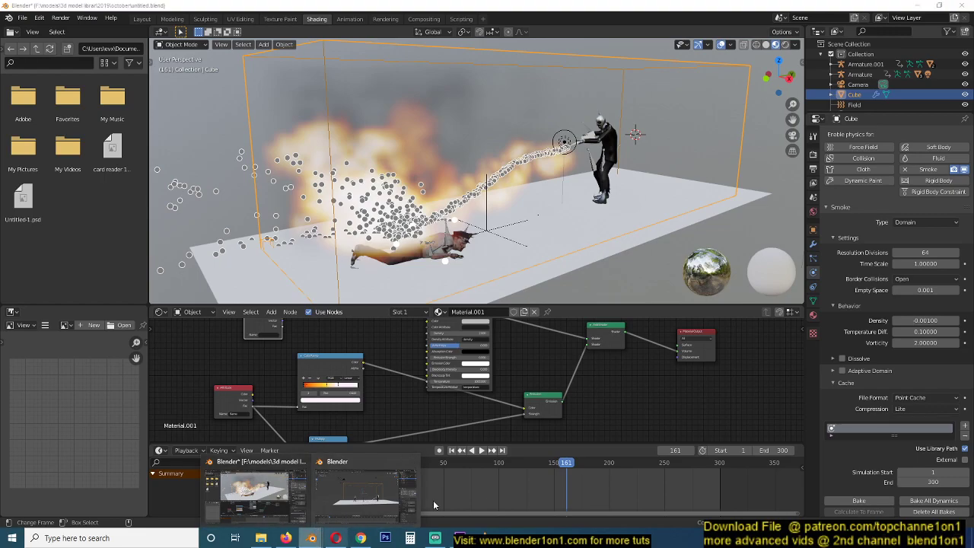
pyautogui.click(287, 538)
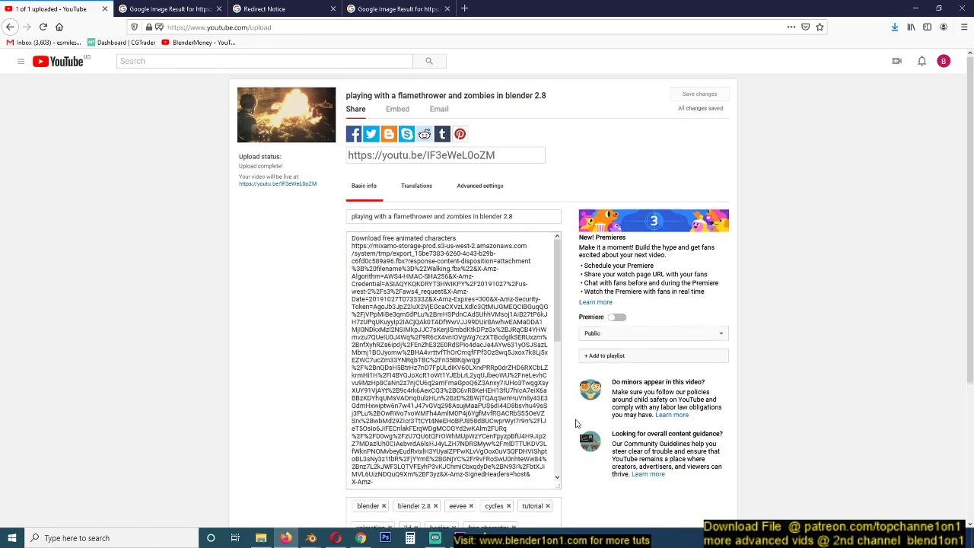
pyautogui.scroll(-3, 579, 445)
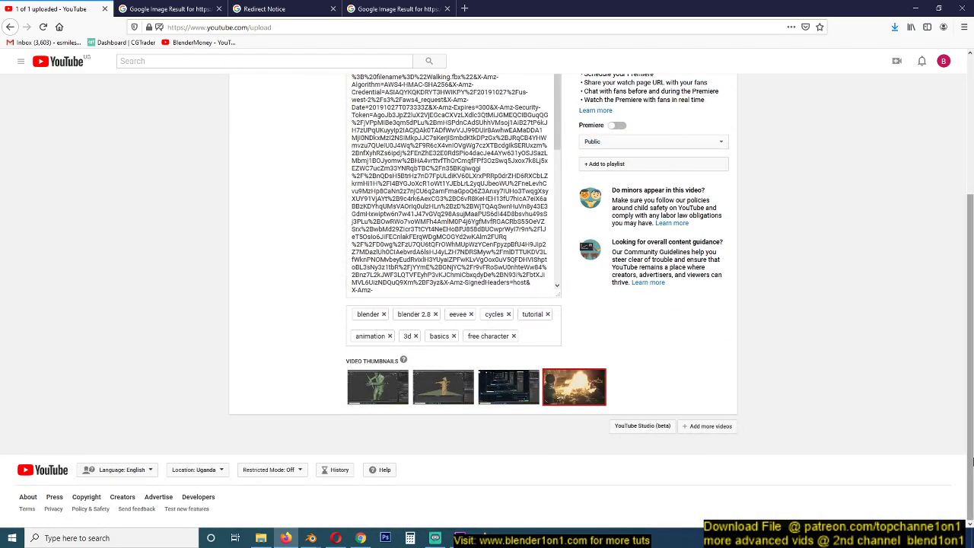